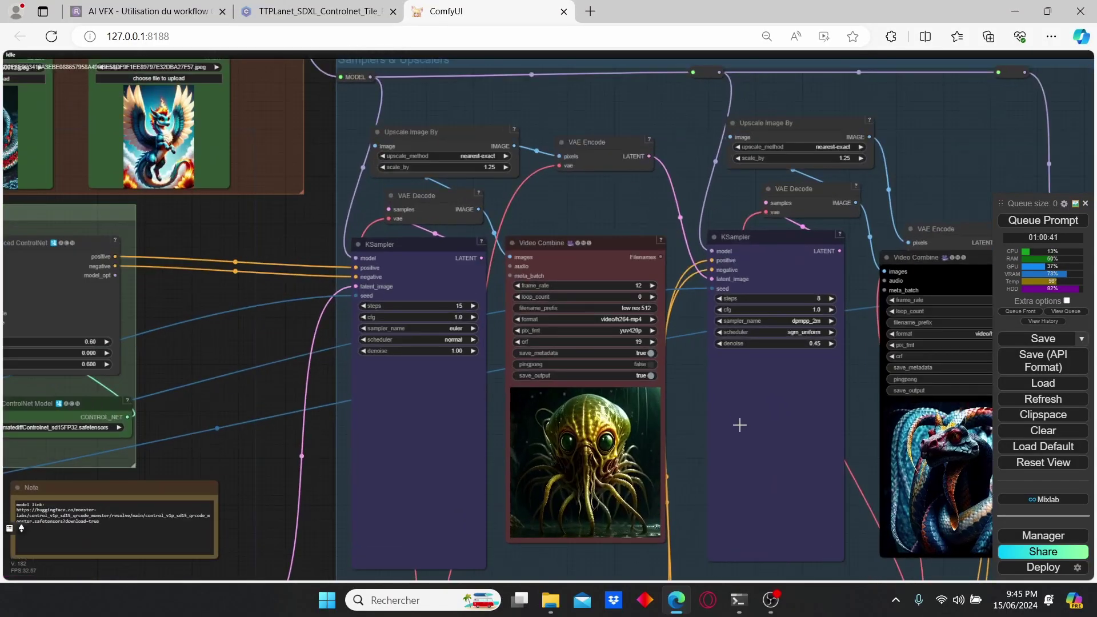
# Look over the Samplers & Upscalers group, the Load Image nodes and the QrCode Controlnet group.
pyautogui.scroll(-1, 797, 258)
pyautogui.scroll(-1, 798, 258)
pyautogui.moveTo(761, 221); pyautogui.dragTo(581, 222)
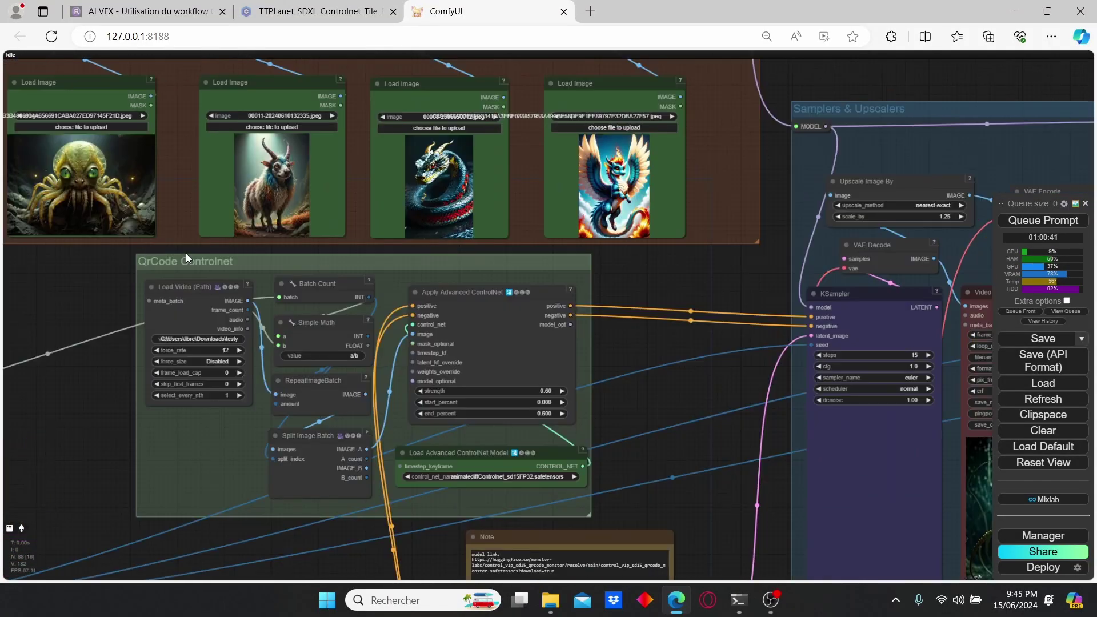
pyautogui.moveTo(186, 252); pyautogui.dragTo(362, 266)
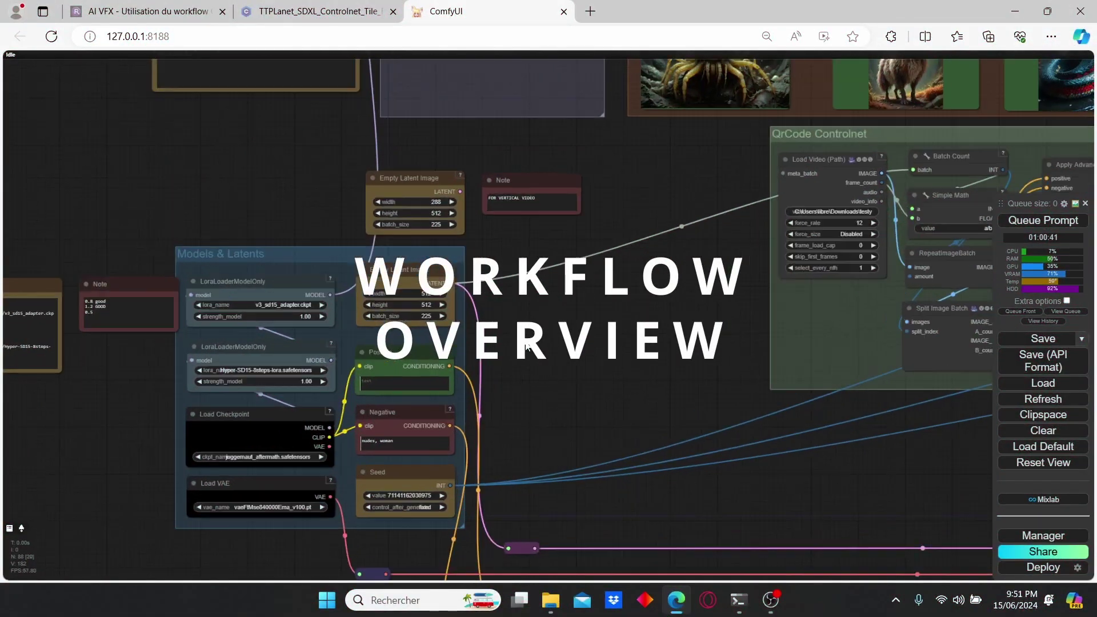
# Examine the LoRA loaders, Load Checkpoint and Load VAE nodes in the Models & Latents group.
pyautogui.scroll(1, 526, 346)
pyautogui.scroll(-2, 526, 347)
pyautogui.moveTo(527, 347); pyautogui.dragTo(644, 317)
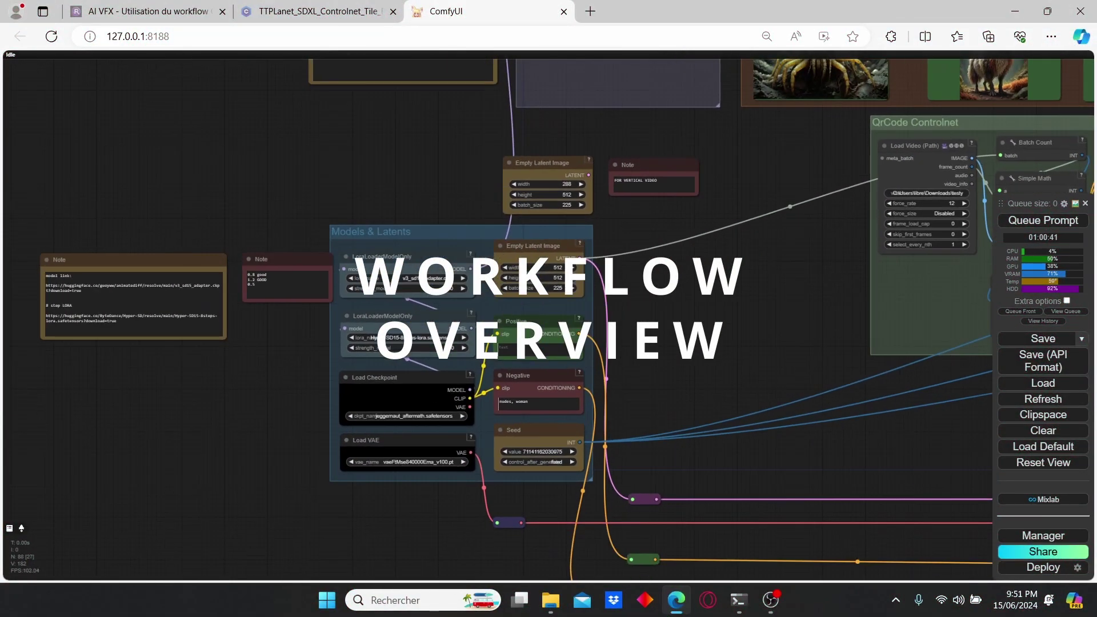
pyautogui.scroll(5, 371, 394)
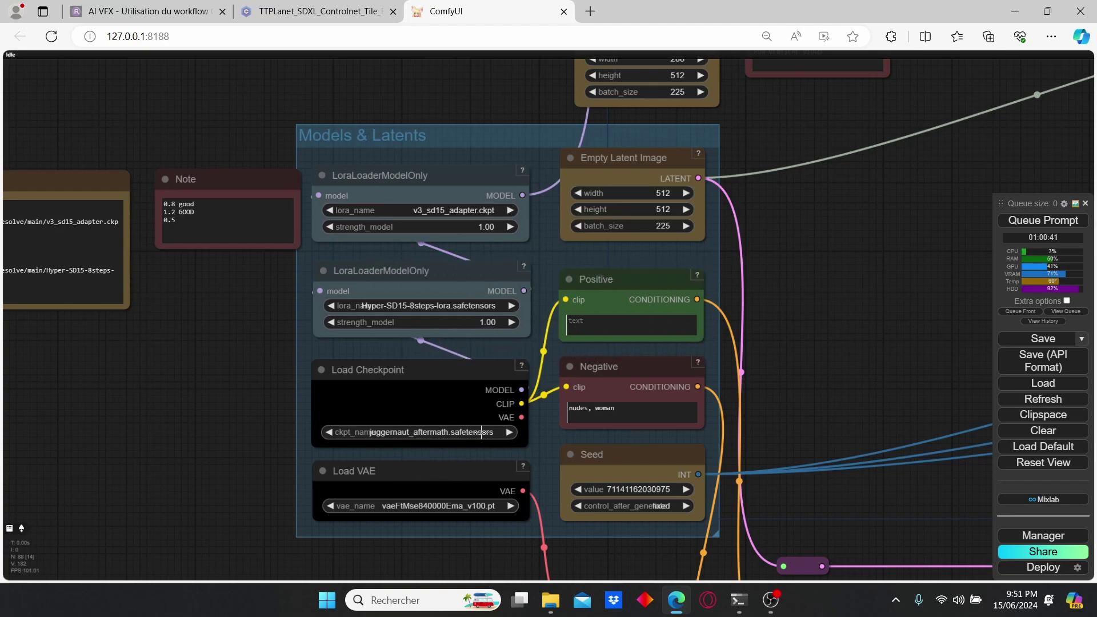
pyautogui.scroll(-2, 464, 439)
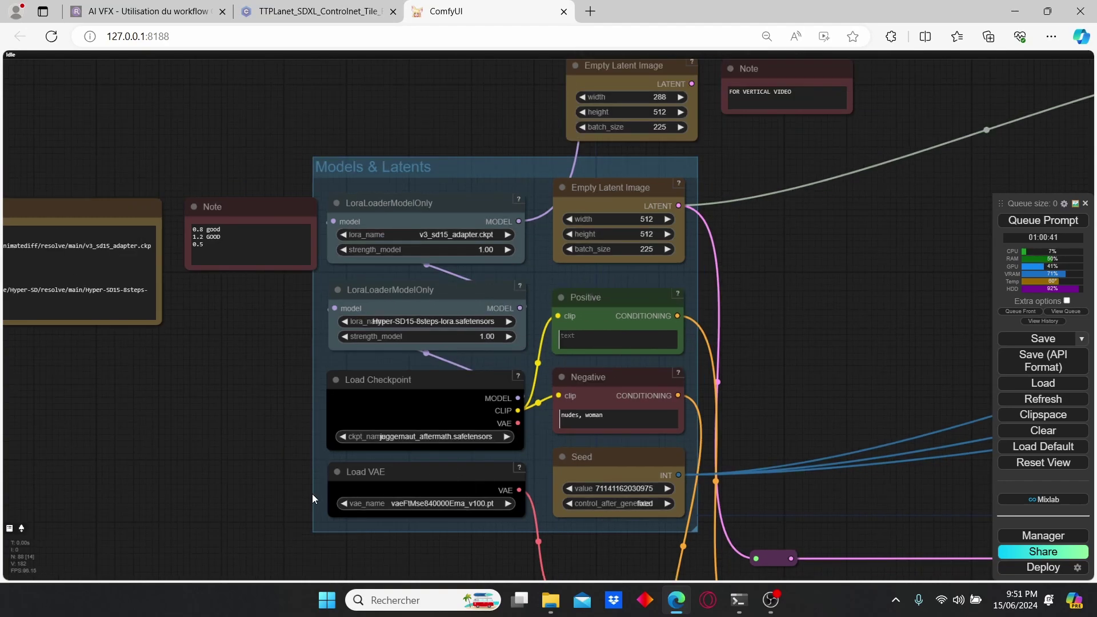
pyautogui.scroll(4, 491, 445)
pyautogui.scroll(-2, 471, 319)
pyautogui.scroll(2, 471, 427)
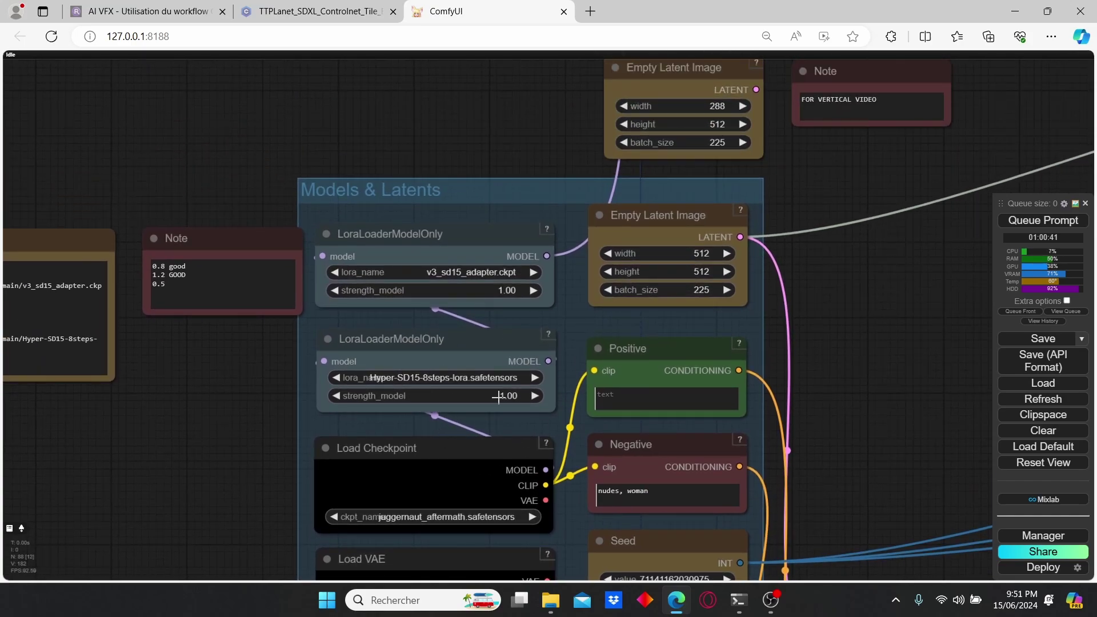
pyautogui.scroll(2, 495, 398)
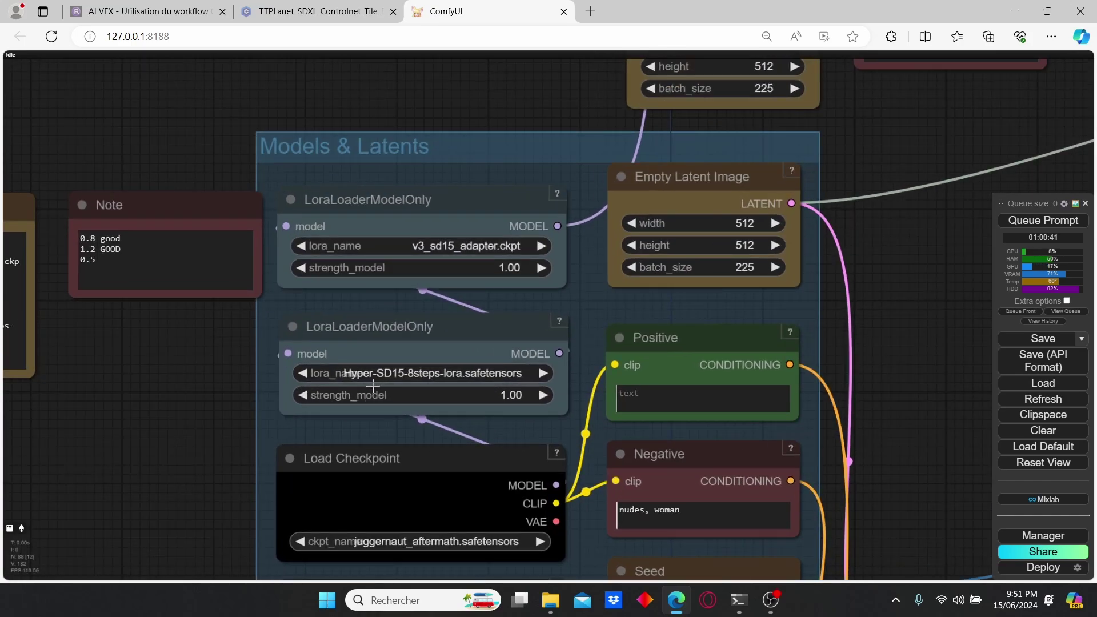
pyautogui.scroll(-2, 491, 393)
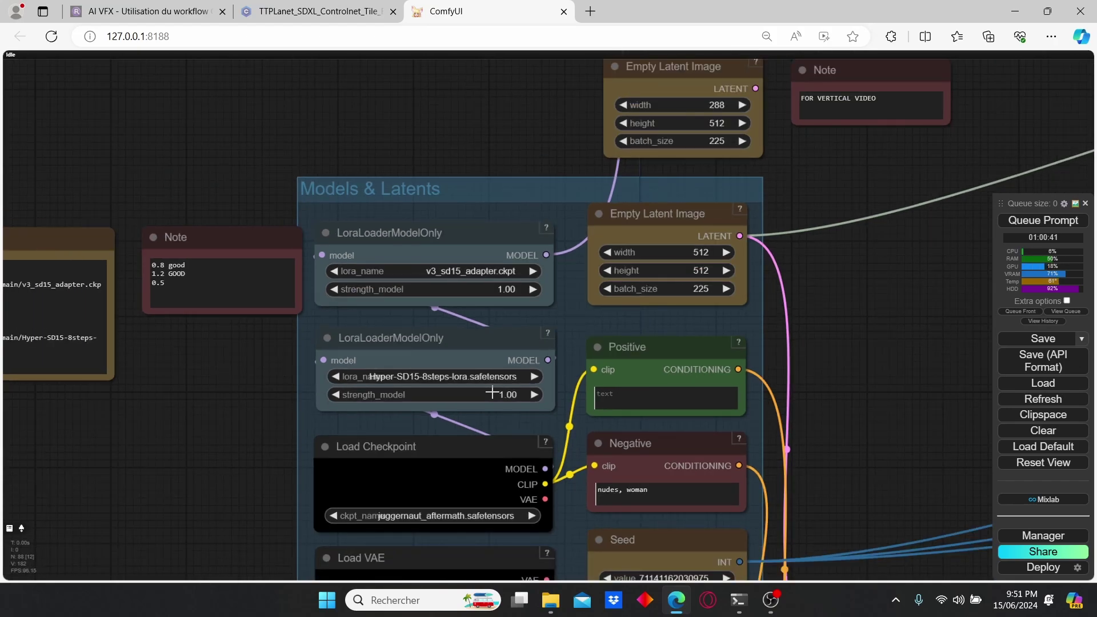
pyautogui.scroll(2, 491, 342)
pyautogui.scroll(3, 476, 260)
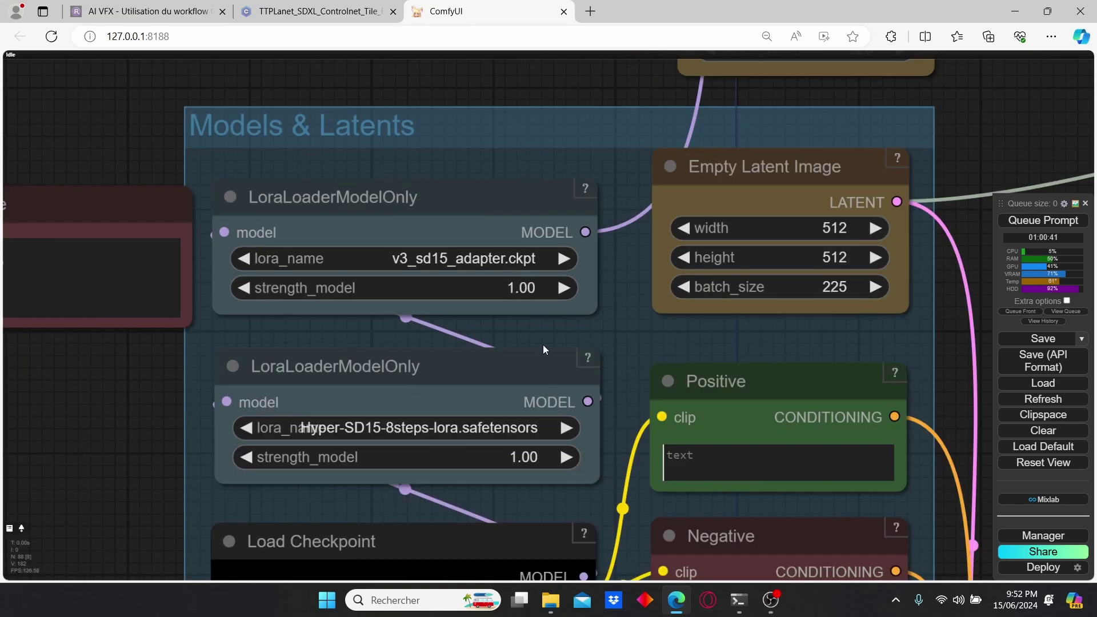
pyautogui.scroll(-4, 420, 197)
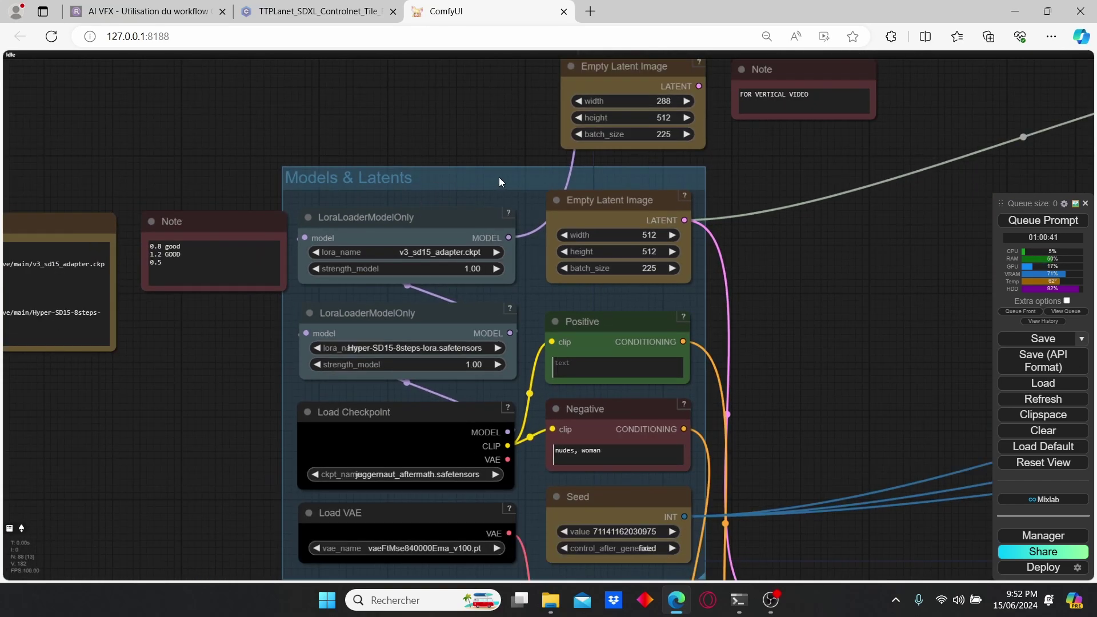
# Examine the Empty Latent Image nodes, the Positive and Negative prompts and the Seed node in the Models & Latents group.
pyautogui.scroll(4, 519, 133)
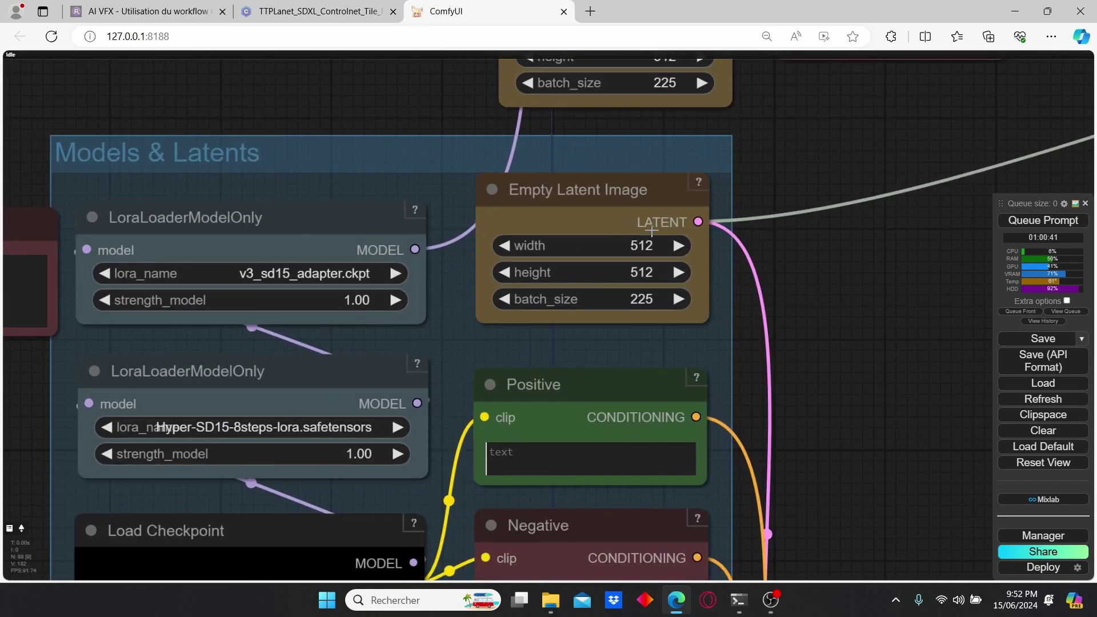
pyautogui.scroll(-3, 624, 225)
pyautogui.moveTo(565, 293); pyautogui.dragTo(533, 289)
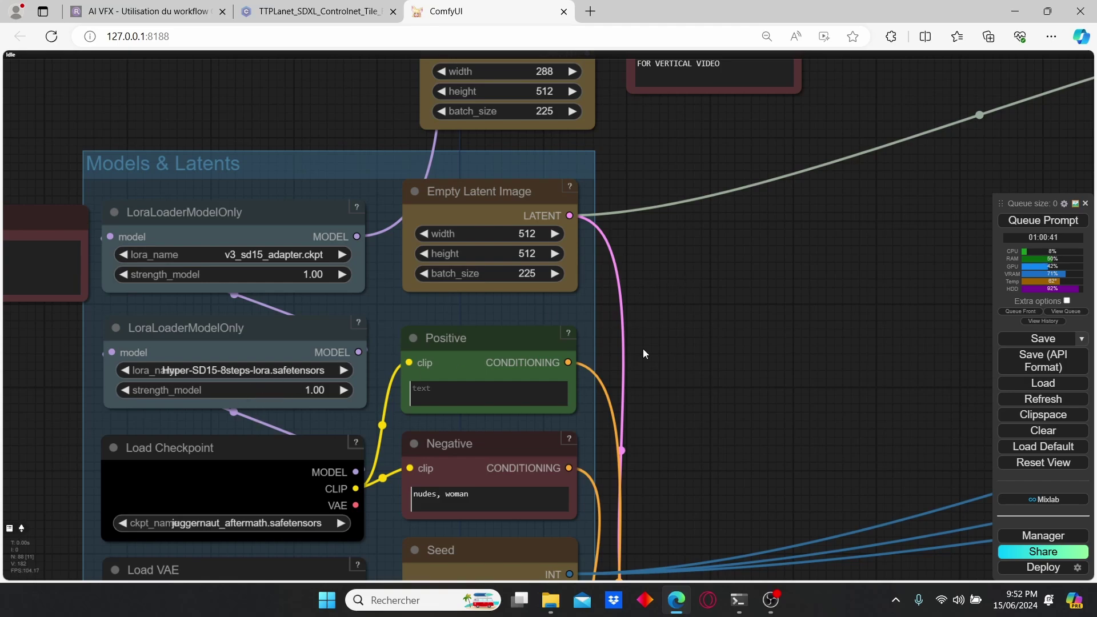
pyautogui.moveTo(657, 321); pyautogui.dragTo(664, 187)
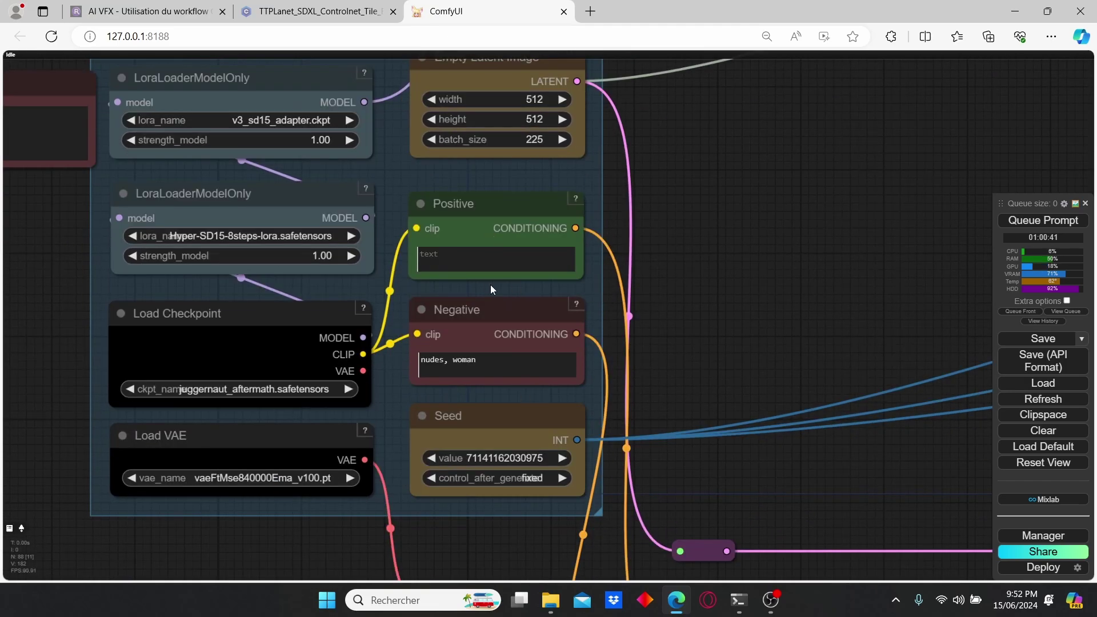
pyautogui.scroll(4, 490, 285)
pyautogui.click(448, 247)
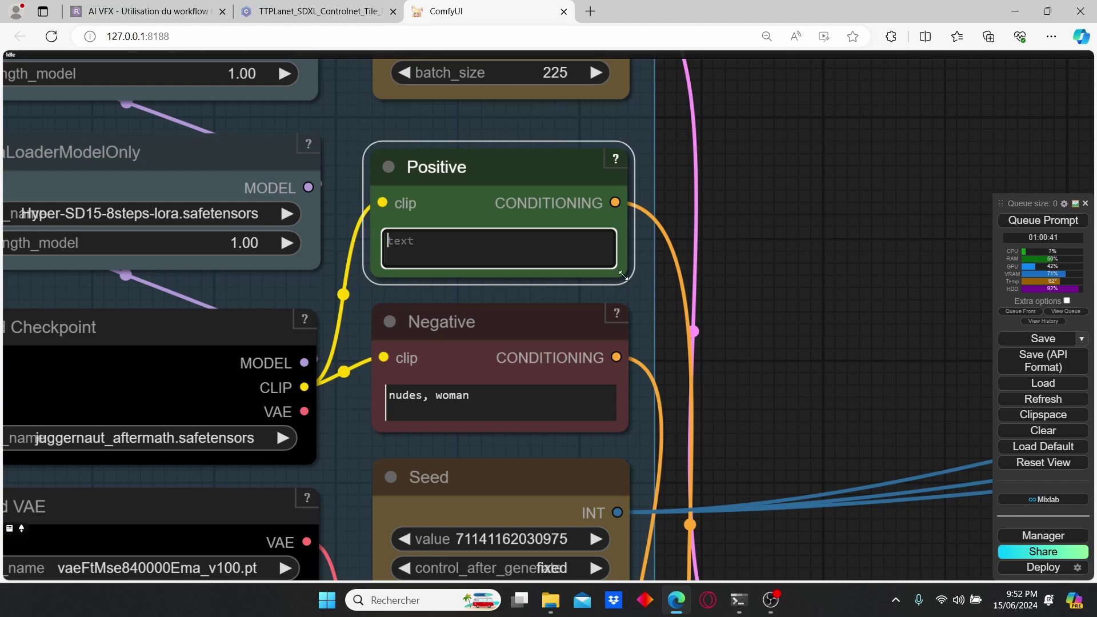
pyautogui.scroll(-4, 511, 296)
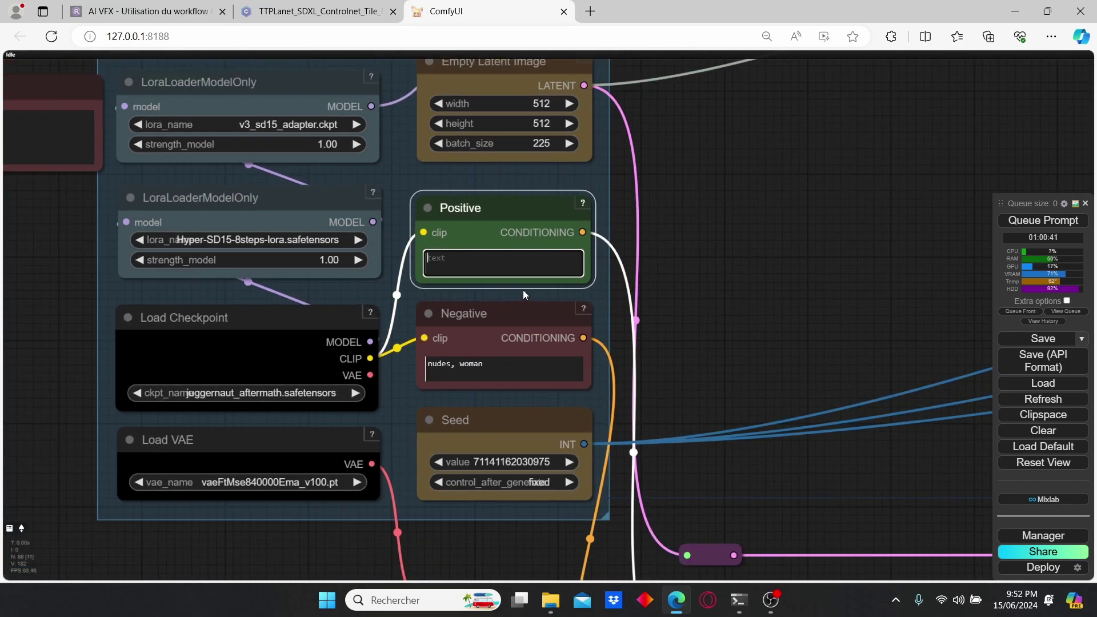
pyautogui.scroll(3, 548, 457)
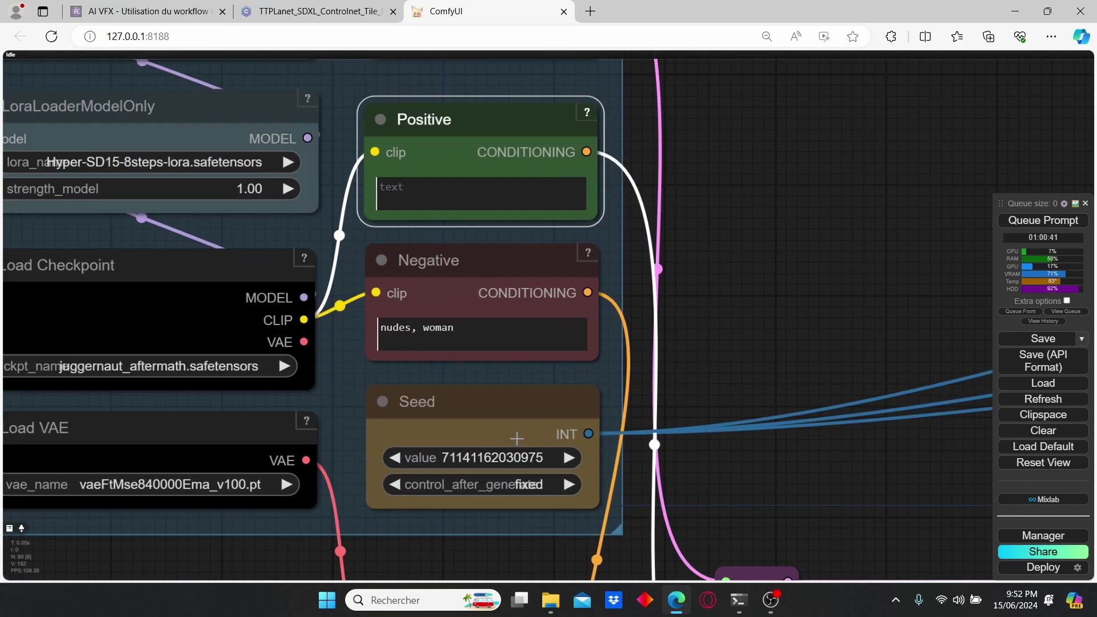
pyautogui.scroll(-2, 514, 485)
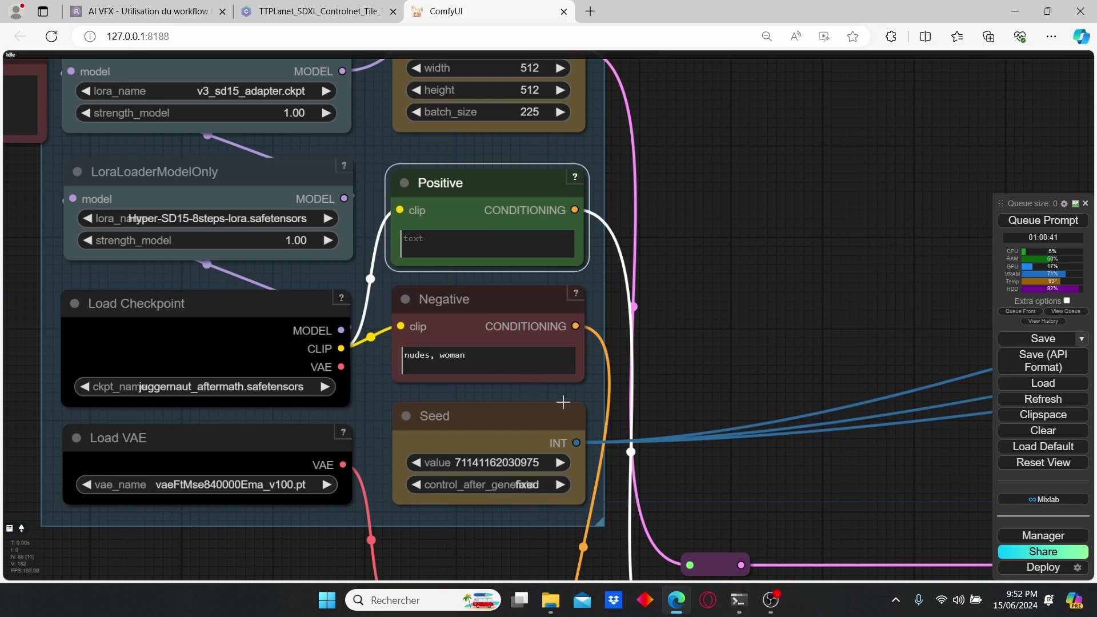
pyautogui.scroll(-3, 669, 294)
pyautogui.moveTo(672, 286); pyautogui.dragTo(706, 501)
pyautogui.scroll(3, 720, 280)
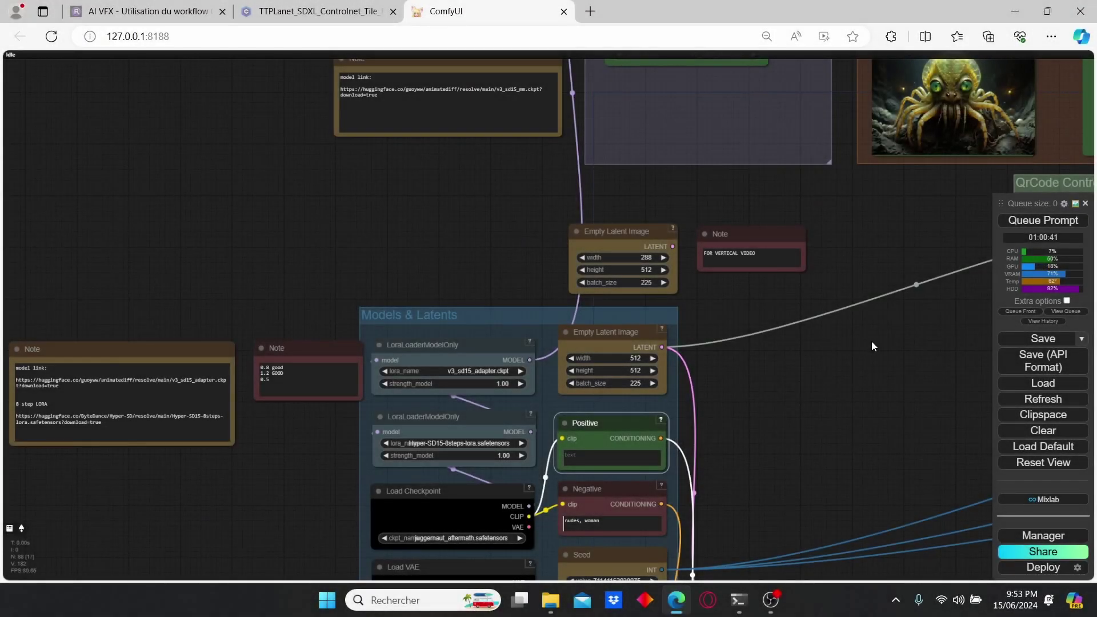
# Look over the samplers, and examine the AnimateDiff group's context options, evolved sampling, motion scale and motion model nodes.
pyautogui.moveTo(872, 341); pyautogui.dragTo(54, 282)
pyautogui.moveTo(527, 296); pyautogui.dragTo(224, 303)
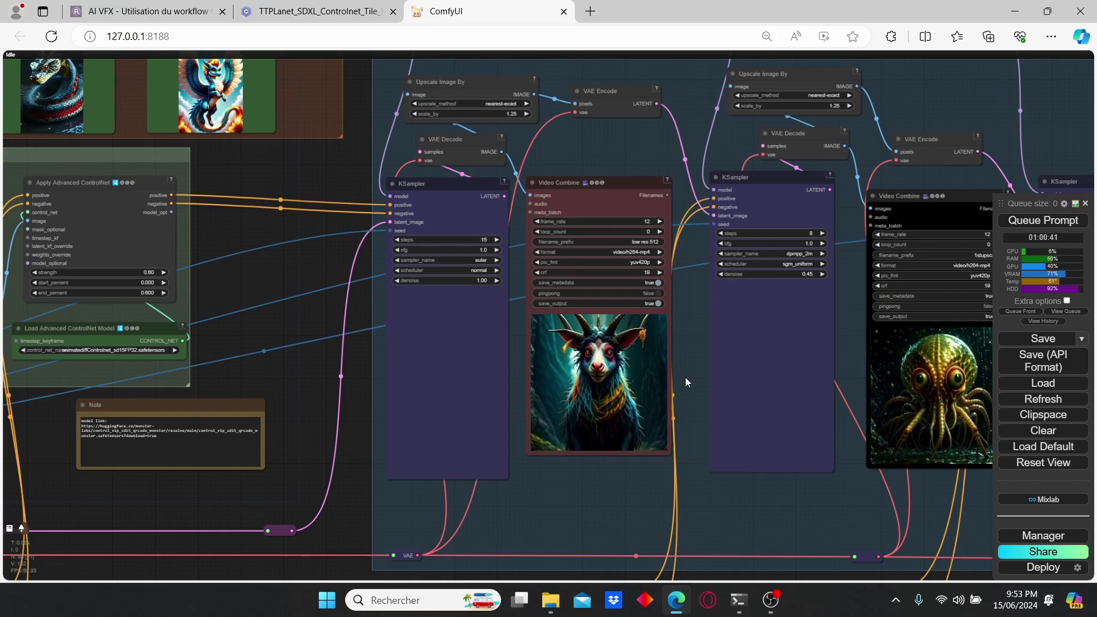
pyautogui.scroll(-2, 684, 377)
pyautogui.moveTo(684, 377); pyautogui.dragTo(514, 378)
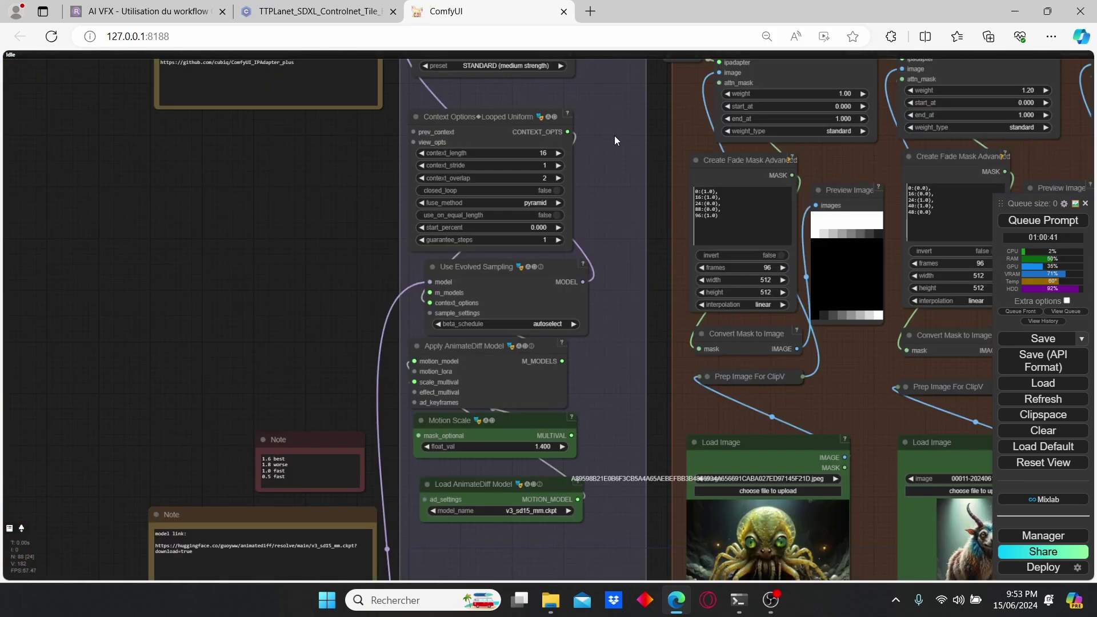
pyautogui.scroll(-2, 613, 128)
pyautogui.moveTo(611, 120); pyautogui.dragTo(615, 280)
pyautogui.moveTo(631, 414); pyautogui.dragTo(658, 371)
pyautogui.scroll(2, 605, 228)
pyautogui.scroll(2, 584, 276)
pyautogui.scroll(-2, 631, 177)
pyautogui.moveTo(660, 165); pyautogui.dragTo(658, 283)
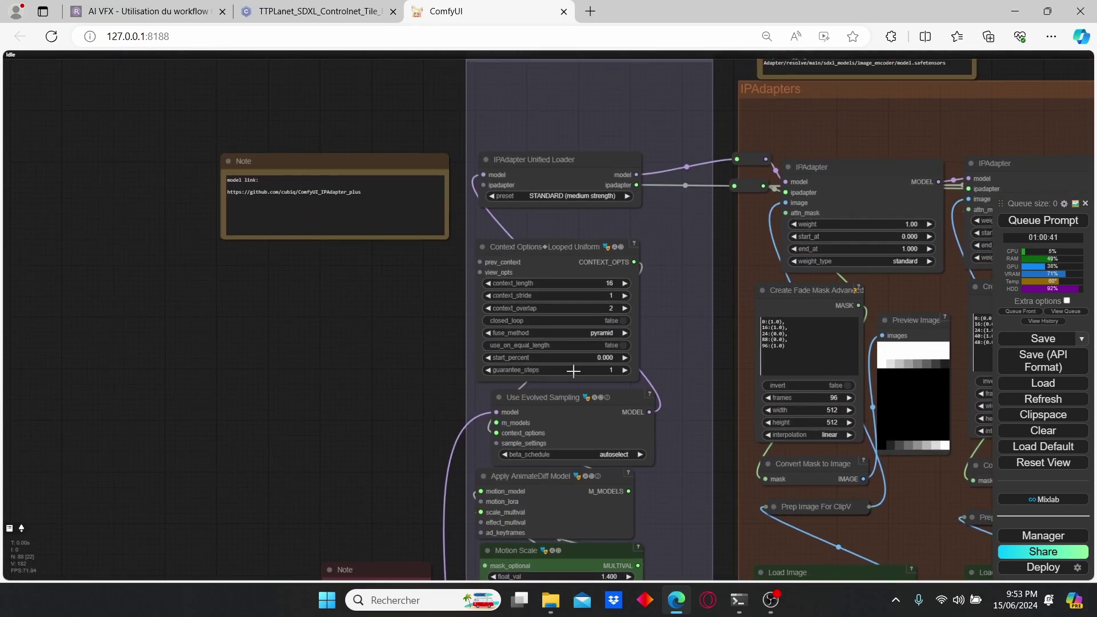
pyautogui.moveTo(683, 436); pyautogui.dragTo(690, 281)
pyautogui.scroll(2, 682, 352)
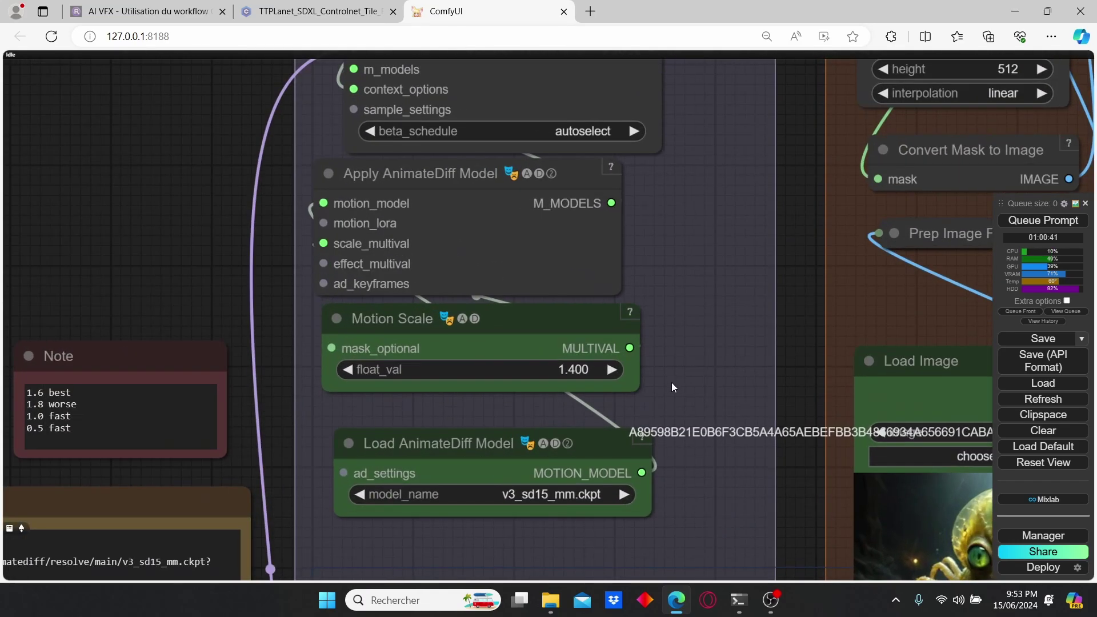
pyautogui.moveTo(671, 382); pyautogui.dragTo(745, 318)
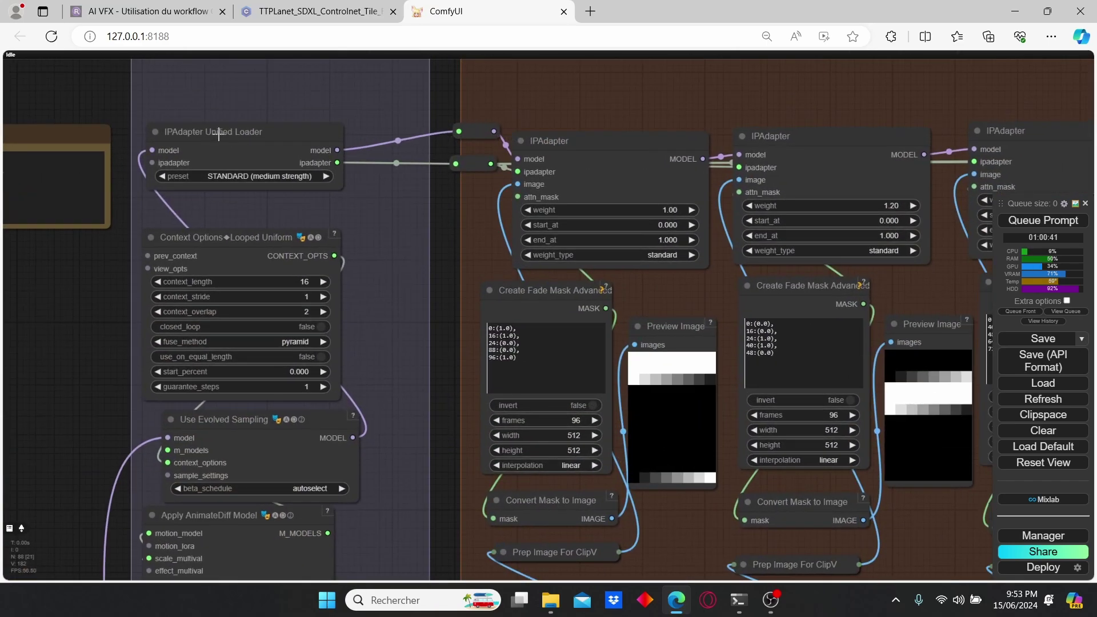
# Move the IPAdapter Unified Loader node out of the AnimateDiff group to the start of the IPAdapters group.
pyautogui.moveTo(219, 134); pyautogui.dragTo(511, 62)
pyautogui.moveTo(495, 294); pyautogui.dragTo(427, 379)
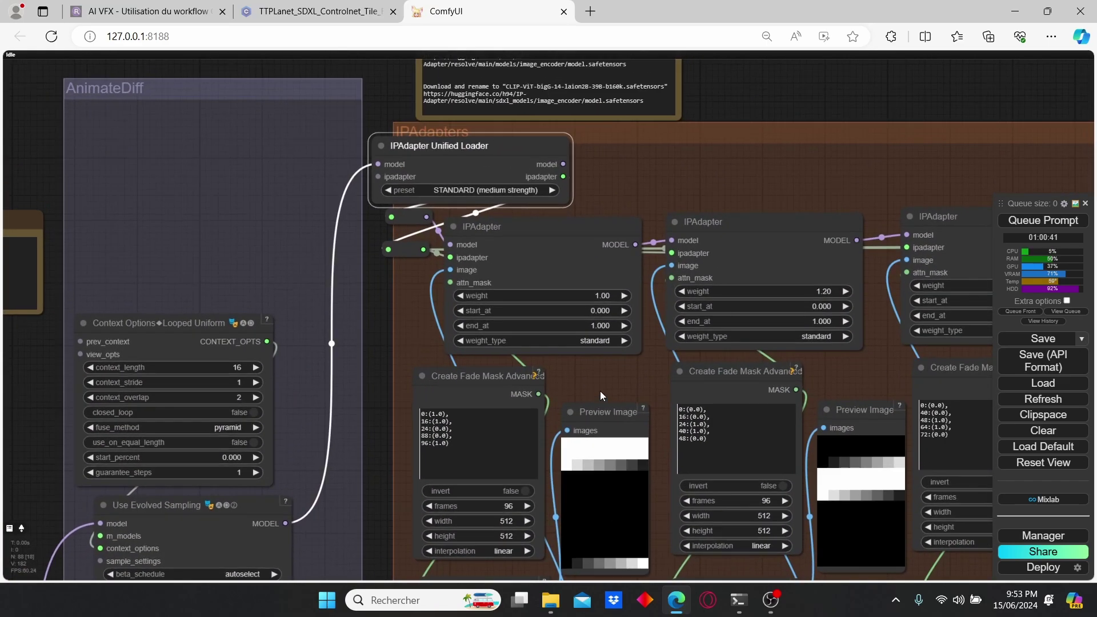
# Examine the IPAdapters group's fade mask schedules, mask previews and the source image loaded for each IPAdapter.
pyautogui.scroll(1, 644, 371)
pyautogui.moveTo(642, 371); pyautogui.dragTo(571, 255)
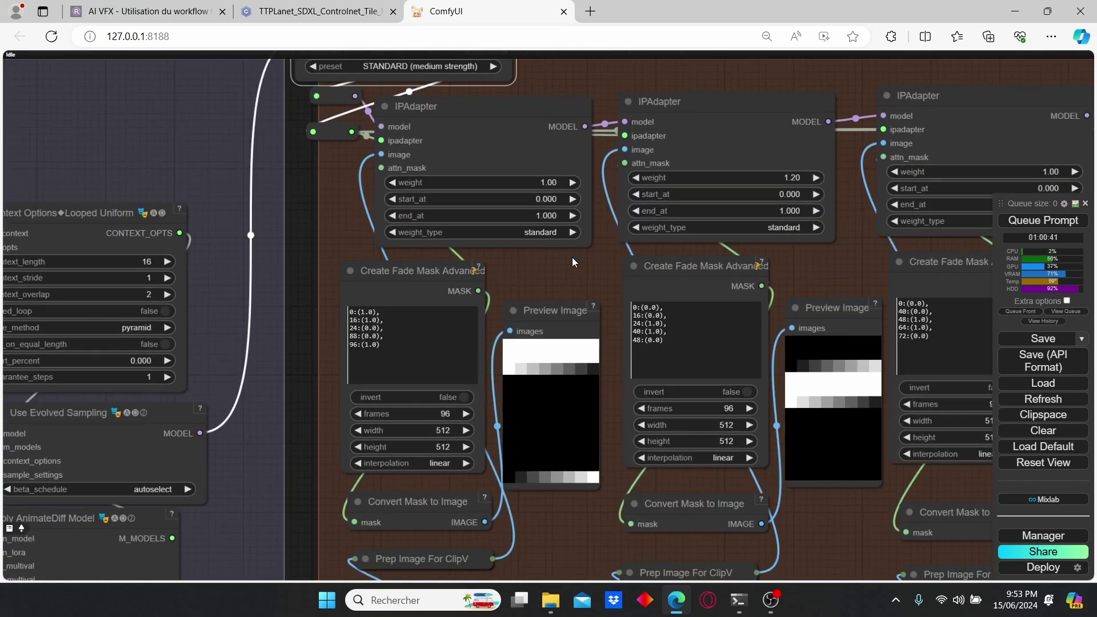
pyautogui.scroll(-2, 571, 256)
pyautogui.scroll(2, 530, 502)
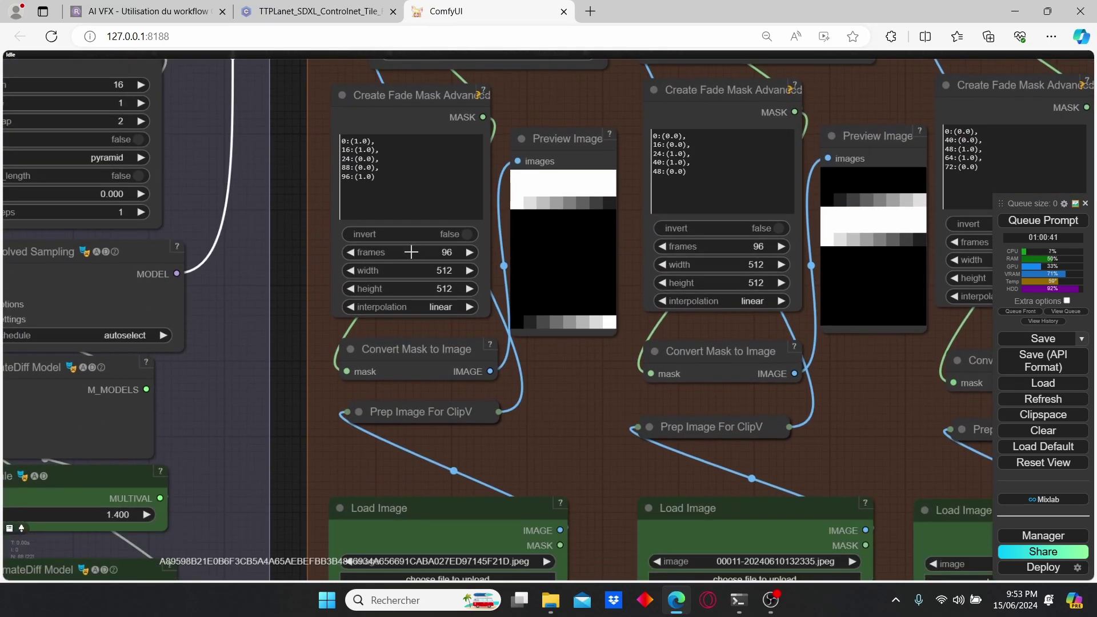
pyautogui.scroll(3, 513, 333)
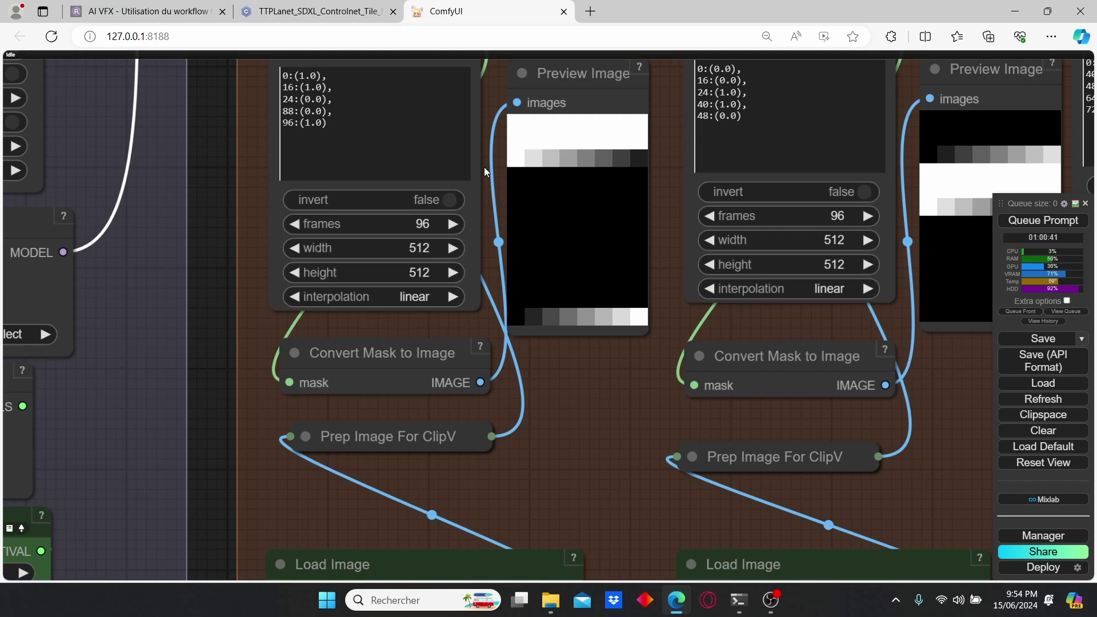
pyautogui.scroll(-2, 526, 441)
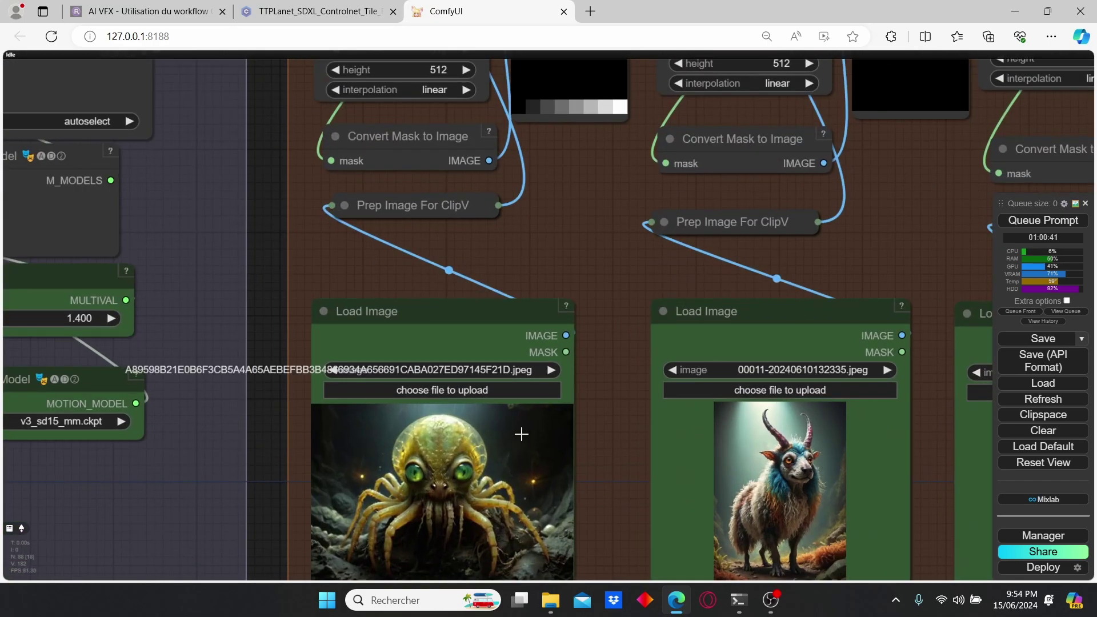
pyautogui.scroll(-4, 608, 437)
pyautogui.moveTo(607, 436); pyautogui.dragTo(439, 310)
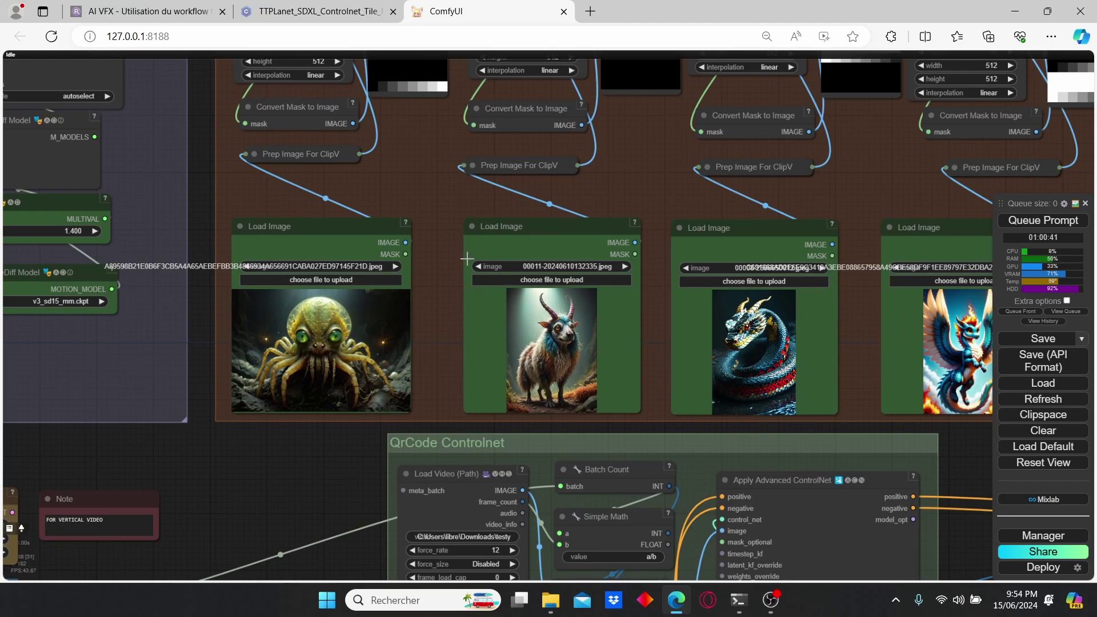
pyautogui.scroll(3, 304, 400)
pyautogui.scroll(-2, 471, 316)
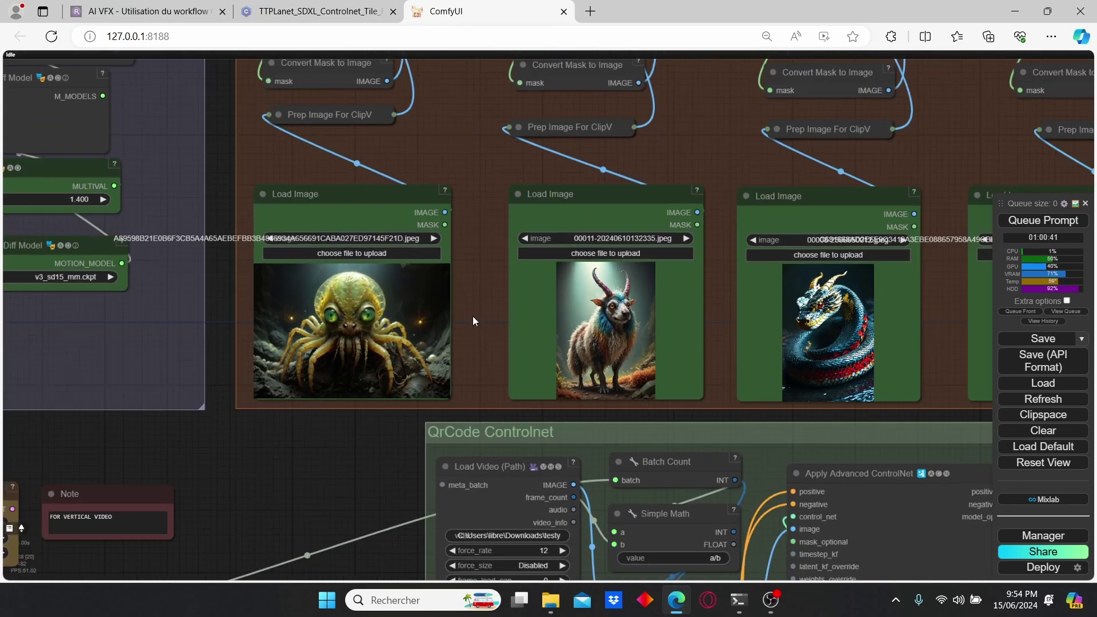
pyautogui.moveTo(471, 316); pyautogui.dragTo(285, 318)
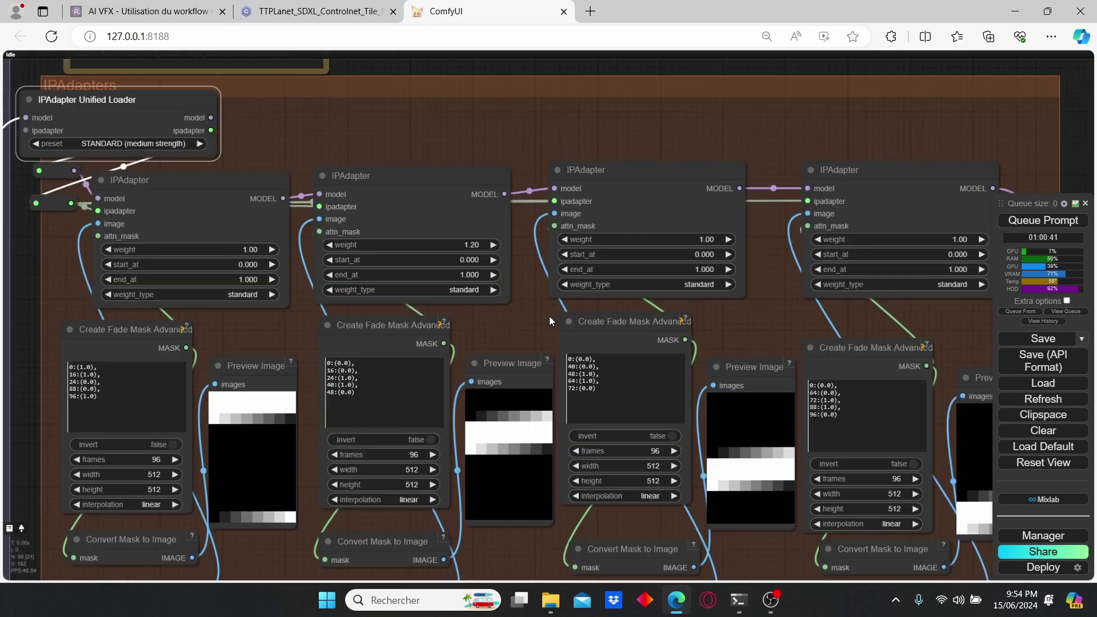
# Examine the QrCode Controlnet group's video loader, image batch nodes, Apply Advanced ControlNet settings and ControlNet model loader.
pyautogui.scroll(-1, 545, 316)
pyautogui.moveTo(538, 318); pyautogui.dragTo(480, 313)
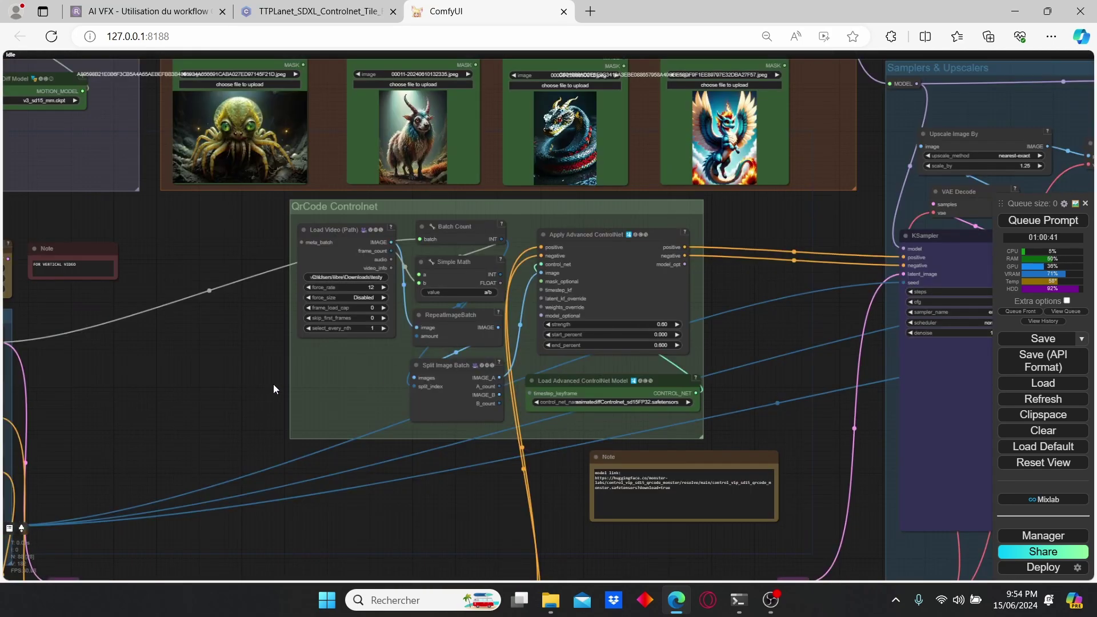
pyautogui.scroll(3, 273, 384)
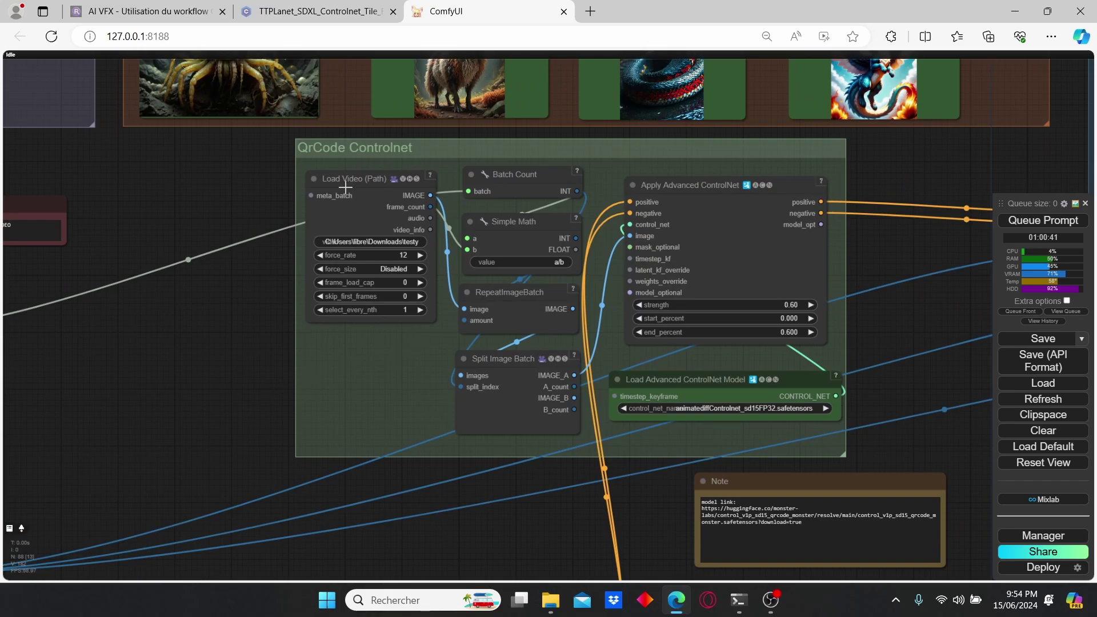
pyautogui.scroll(3, 495, 193)
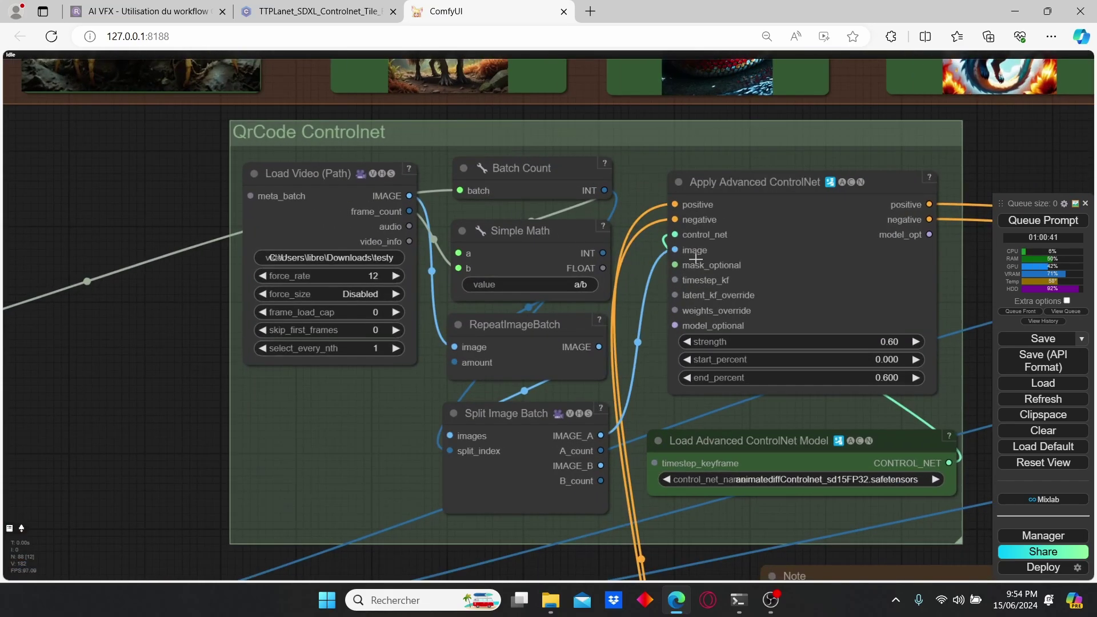
pyautogui.scroll(-1, 695, 258)
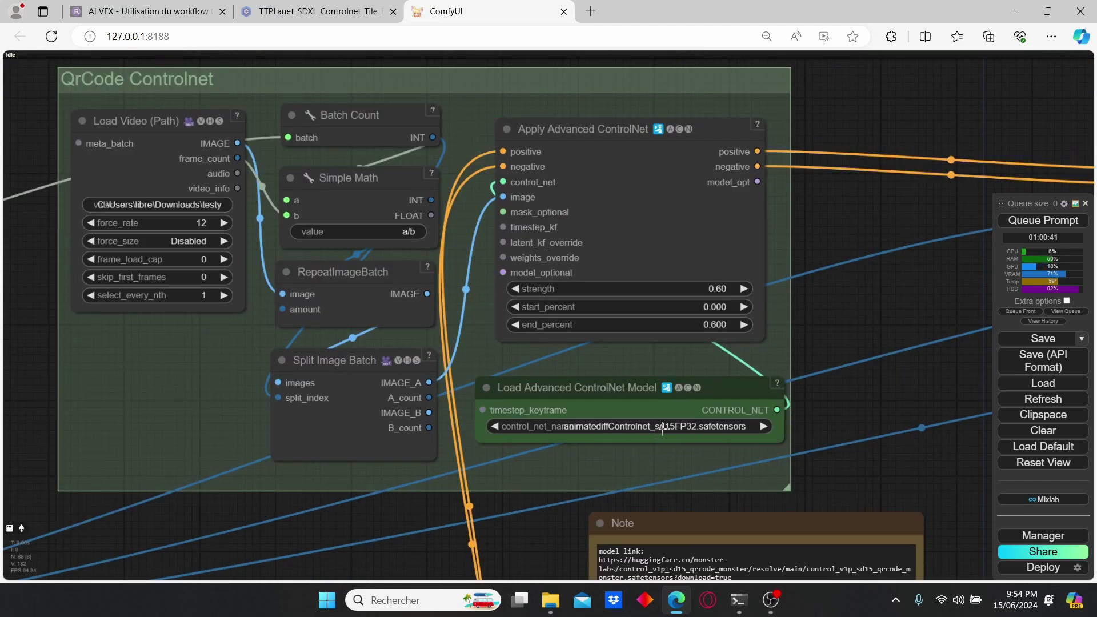
# Examine the Advanced ControlNet model loader, the note with the model and motion links, and Civitai's Motions Animations for AnimateDiff post.
pyautogui.scroll(2, 717, 427)
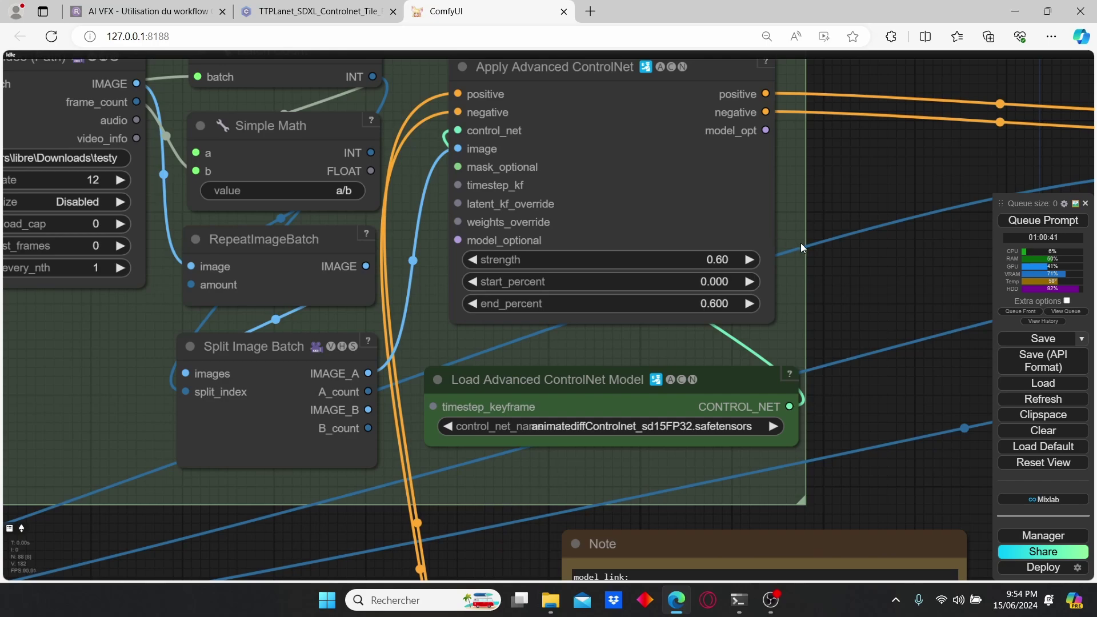
pyautogui.scroll(-3, 800, 242)
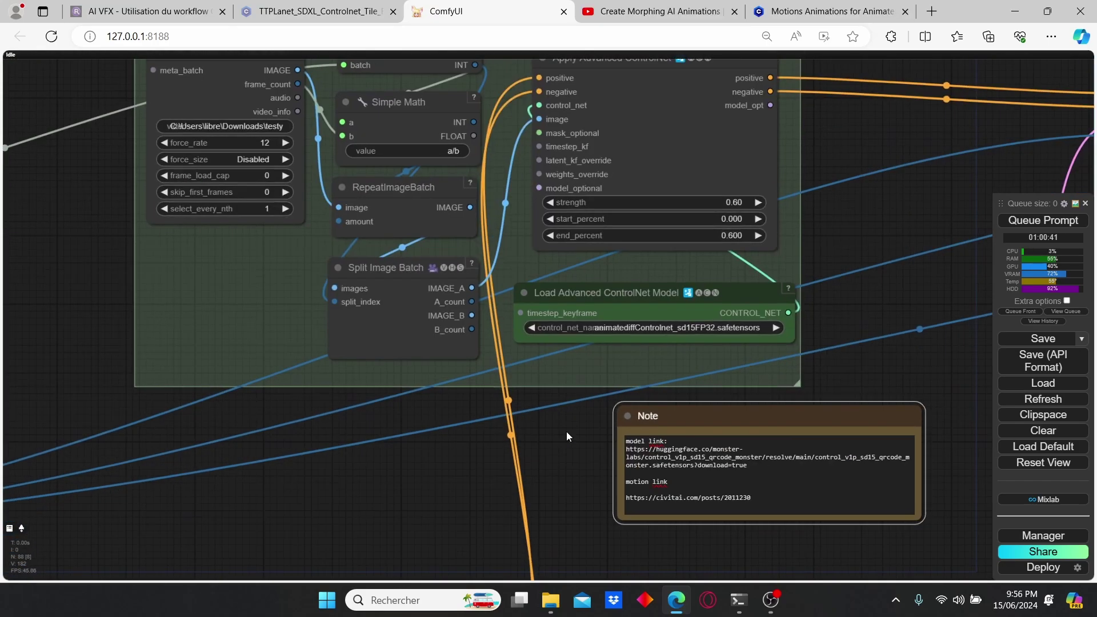
pyautogui.moveTo(567, 430); pyautogui.dragTo(466, 396)
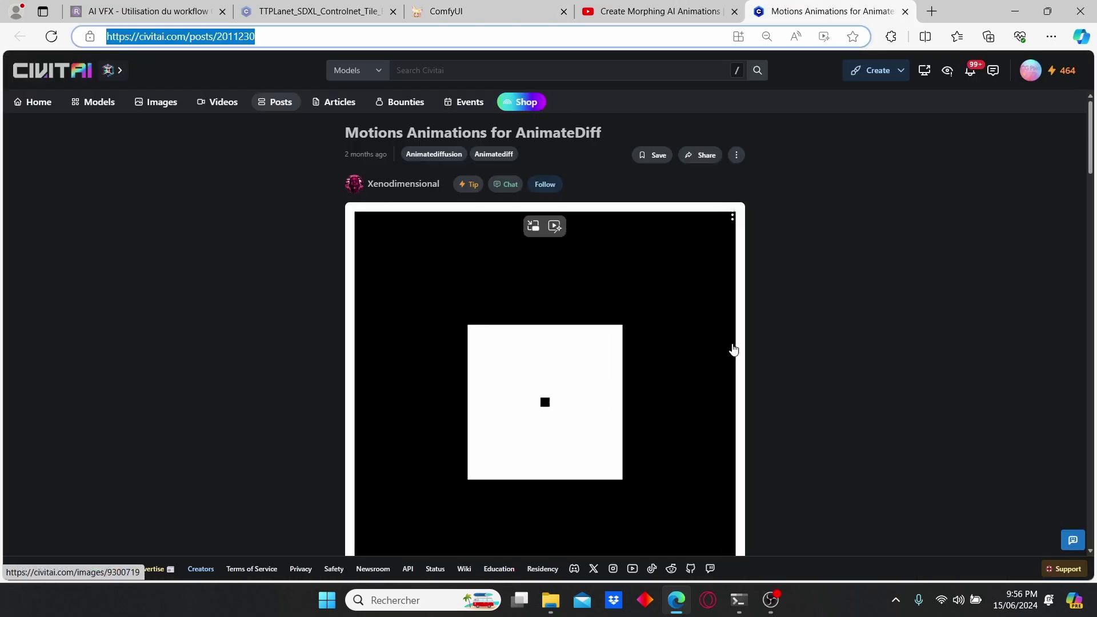
pyautogui.scroll(-3, 731, 371)
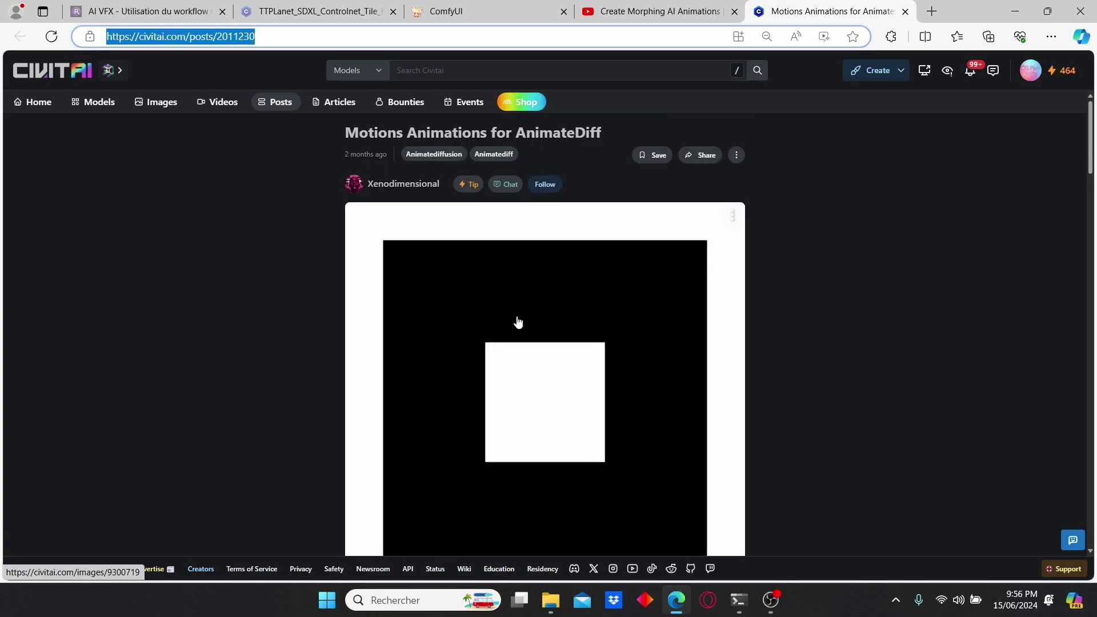
pyautogui.scroll(-1, 654, 357)
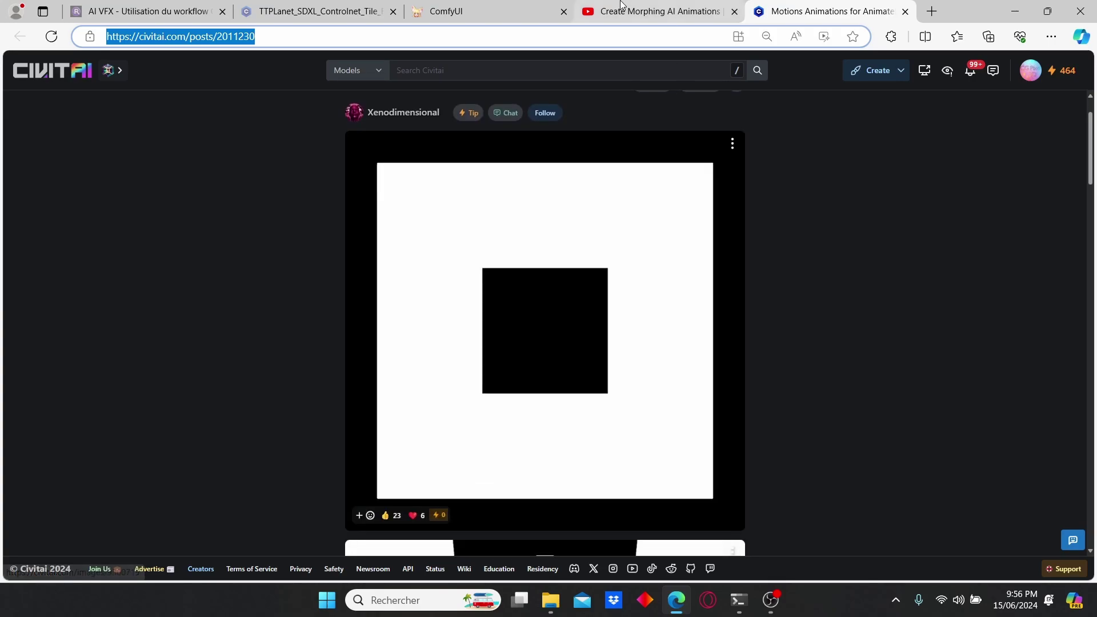
# Return to the ComfyUI workflow and check the video file path set in the QrCode Controlnet group's Load Video node.
pyautogui.click(482, 11)
pyautogui.scroll(-3, 229, 382)
pyautogui.moveTo(137, 265); pyautogui.dragTo(417, 332)
pyautogui.scroll(4, 416, 331)
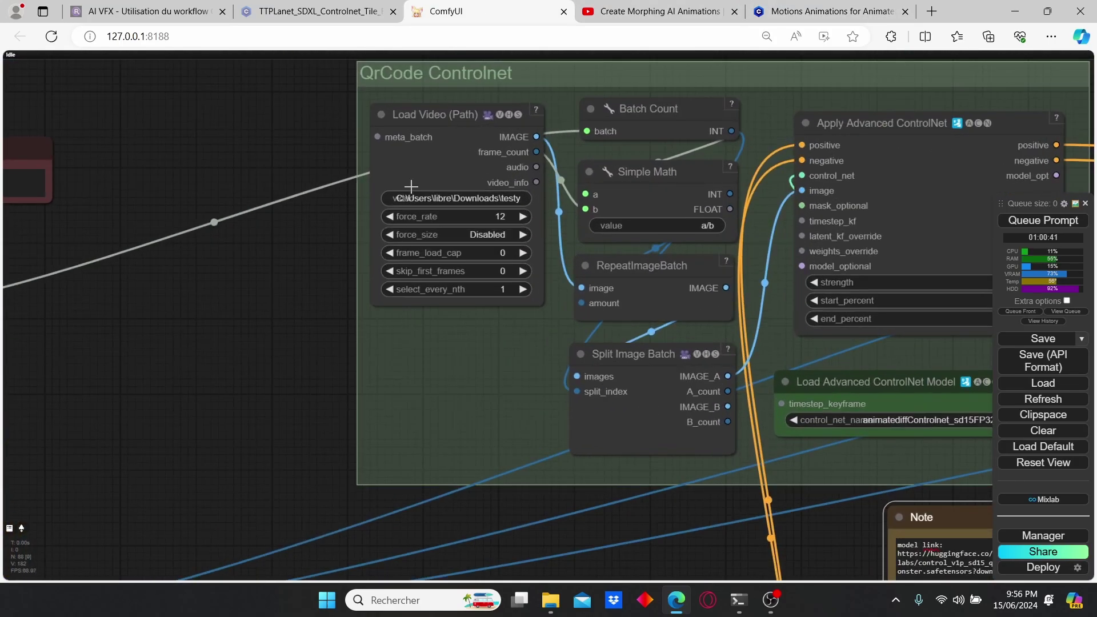
pyautogui.click(501, 204)
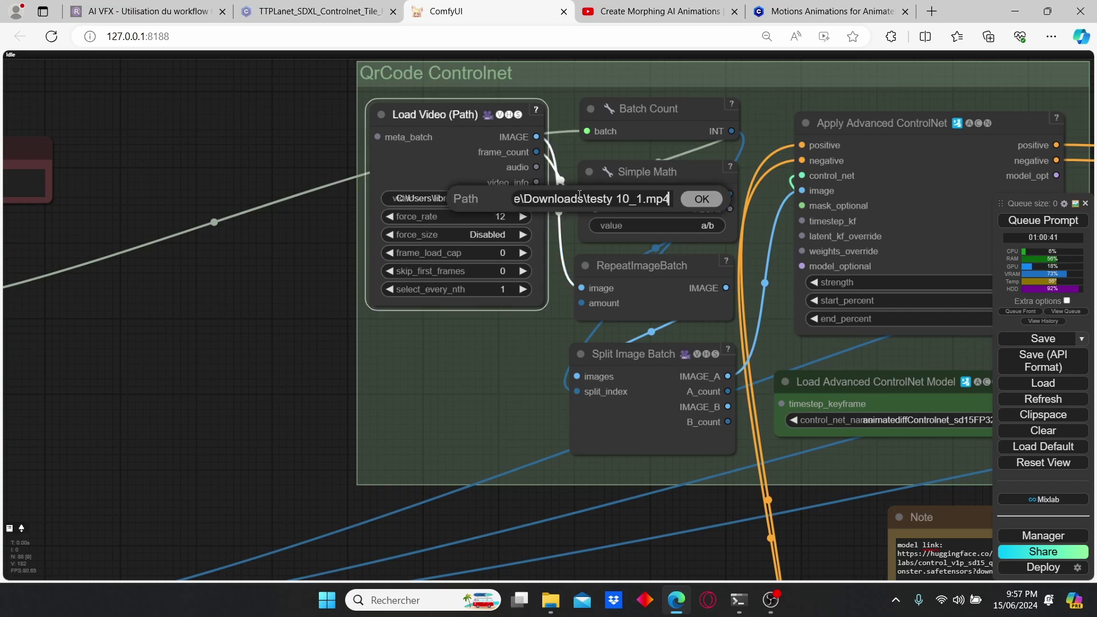
pyautogui.click(701, 199)
# Examine the Apply Advanced ControlNet node's strength, start percent and end percent together with the IPAdapter source images.
pyautogui.scroll(-3, 398, 369)
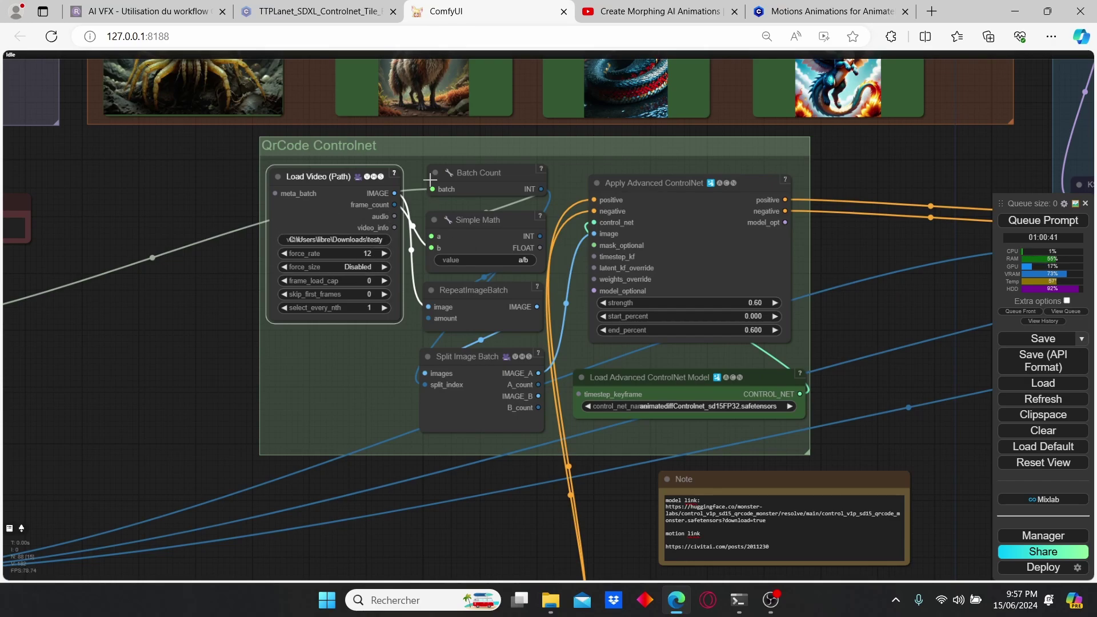
pyautogui.scroll(2, 788, 276)
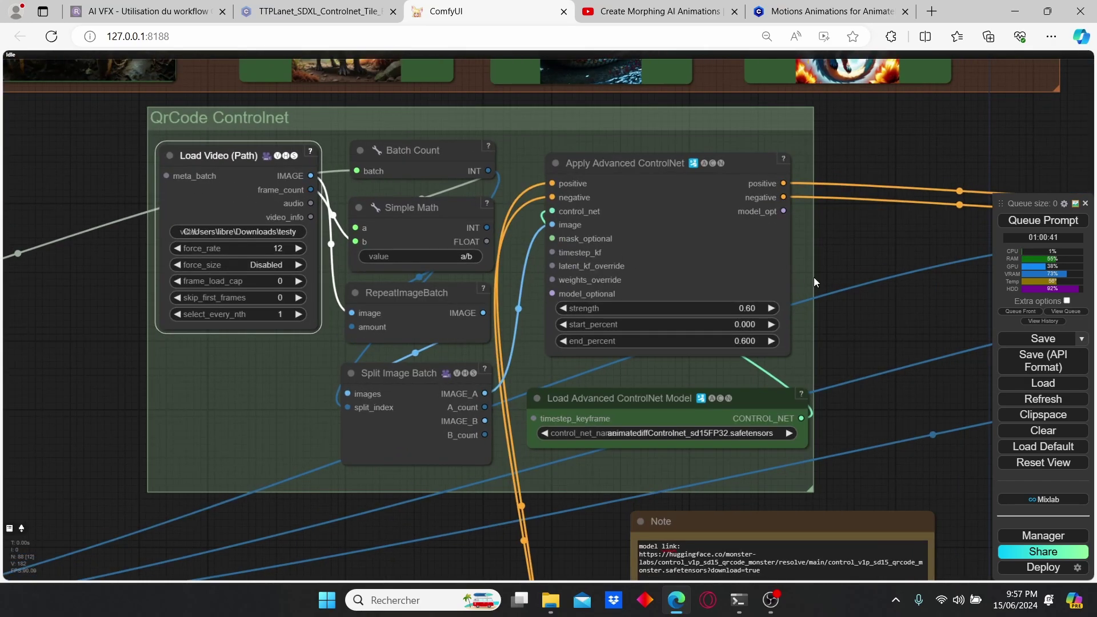
pyautogui.scroll(-4, 847, 261)
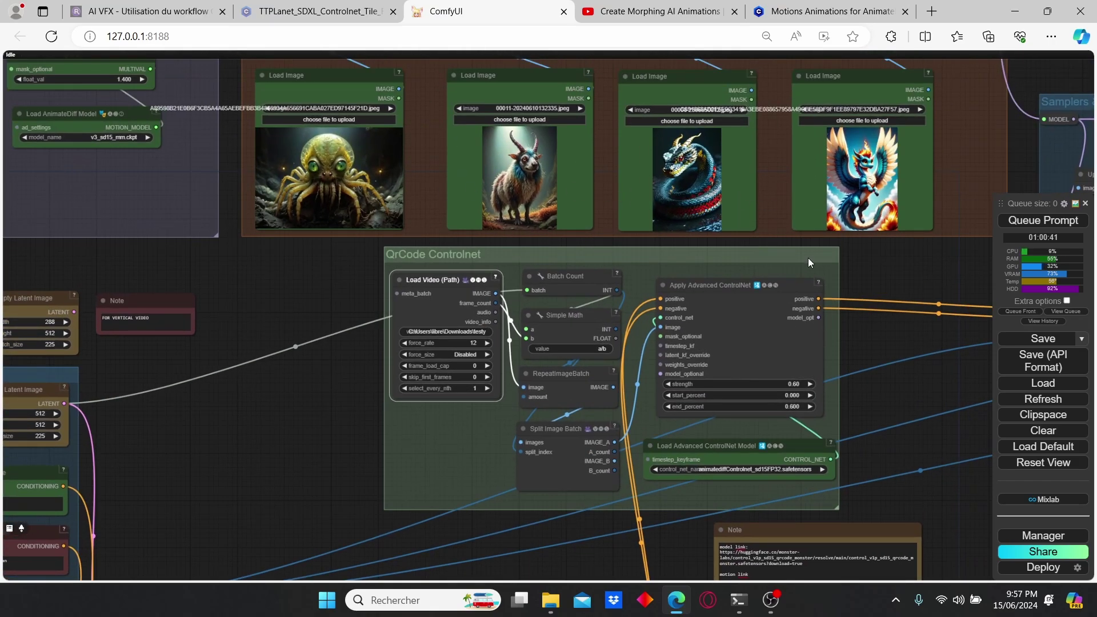
pyautogui.scroll(4, 808, 258)
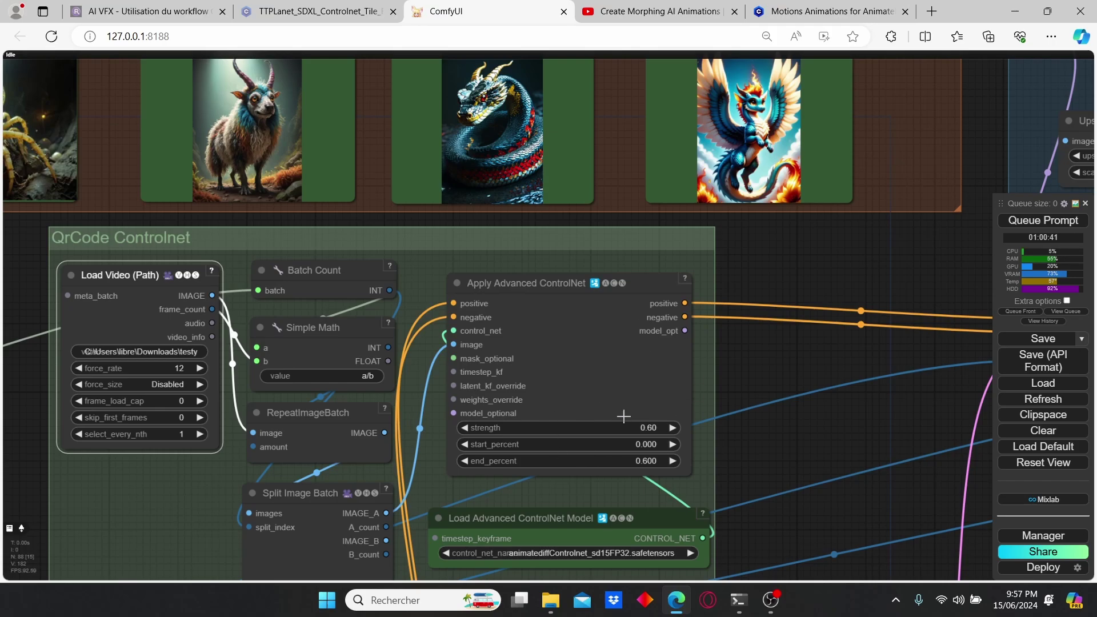
pyautogui.scroll(-3, 707, 391)
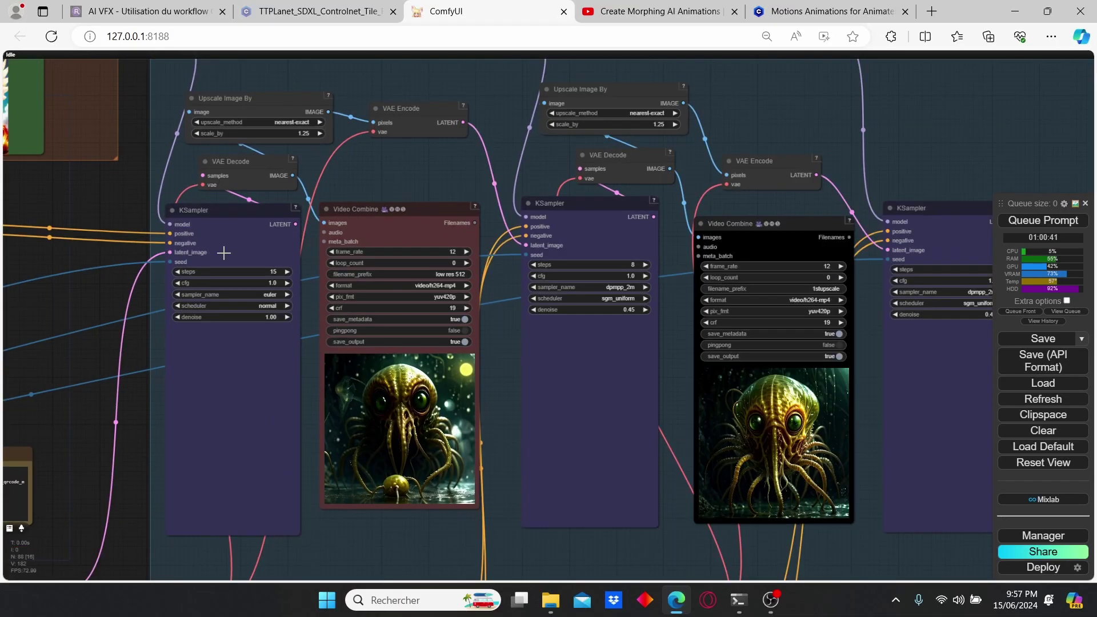
# Examine the first KSampler's steps, cfg, sampler and scheduler settings along with the low-resolution Video Combine preview.
pyautogui.scroll(2, 229, 251)
pyautogui.moveTo(257, 254); pyautogui.dragTo(276, 254)
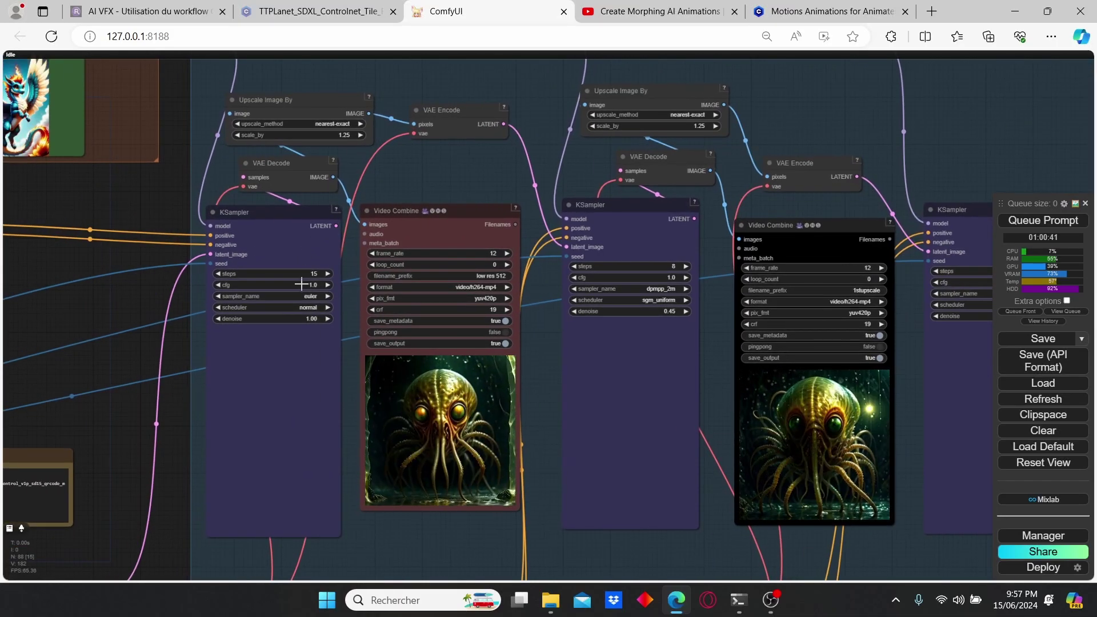
pyautogui.moveTo(549, 298); pyautogui.dragTo(580, 294)
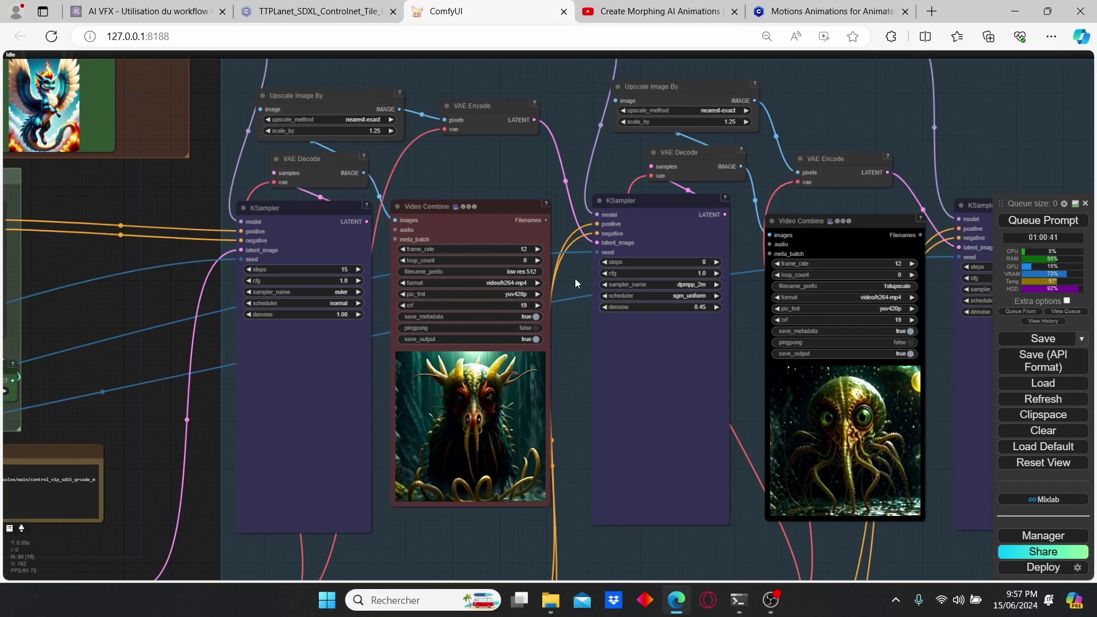
pyautogui.moveTo(590, 374); pyautogui.dragTo(606, 347)
# Bypass the second and third KSamplers, the final Video Combine node and its VAE Decode node in the Samplers & Upscalers group.
pyautogui.scroll(-3, 631, 284)
pyautogui.moveTo(608, 285); pyautogui.dragTo(492, 285)
pyautogui.moveTo(793, 139); pyautogui.dragTo(627, 136)
pyautogui.click(393, 227)
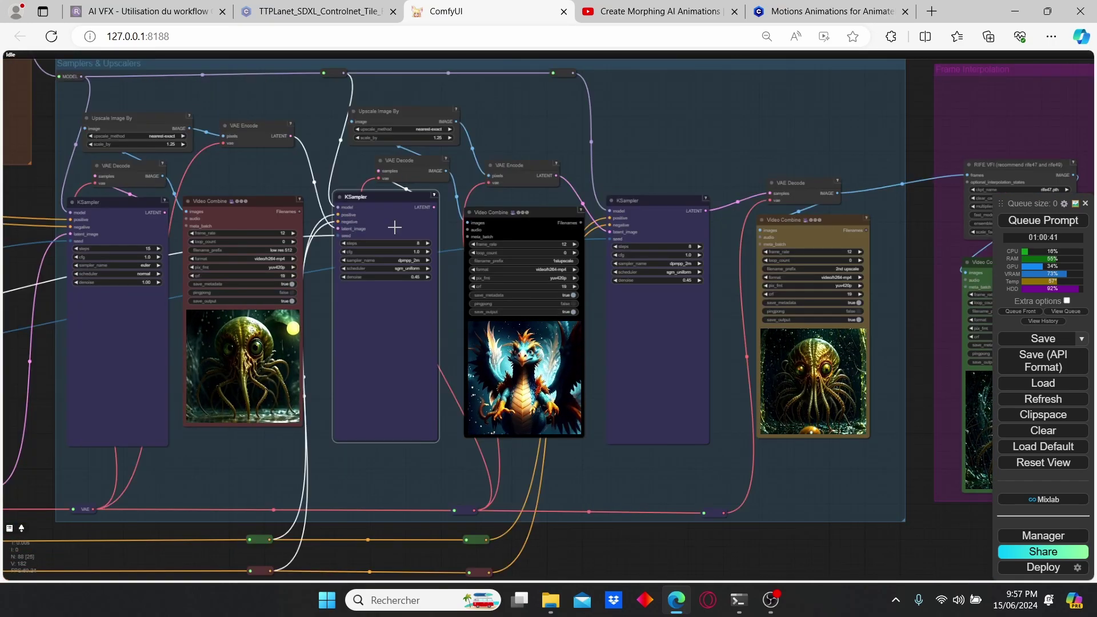
pyautogui.hotkey('ctrl', 'b')
pyautogui.click(650, 294)
pyautogui.hotkey('ctrl', 'b')
pyautogui.click(788, 240)
pyautogui.hotkey('ctrl', 'b')
pyautogui.click(793, 194)
pyautogui.hotkey('ctrl', 'b')
# Review the low-resolution Video Combine preview against the first KSampler and the QrCode Controlnet settings.
pyautogui.scroll(4, 380, 363)
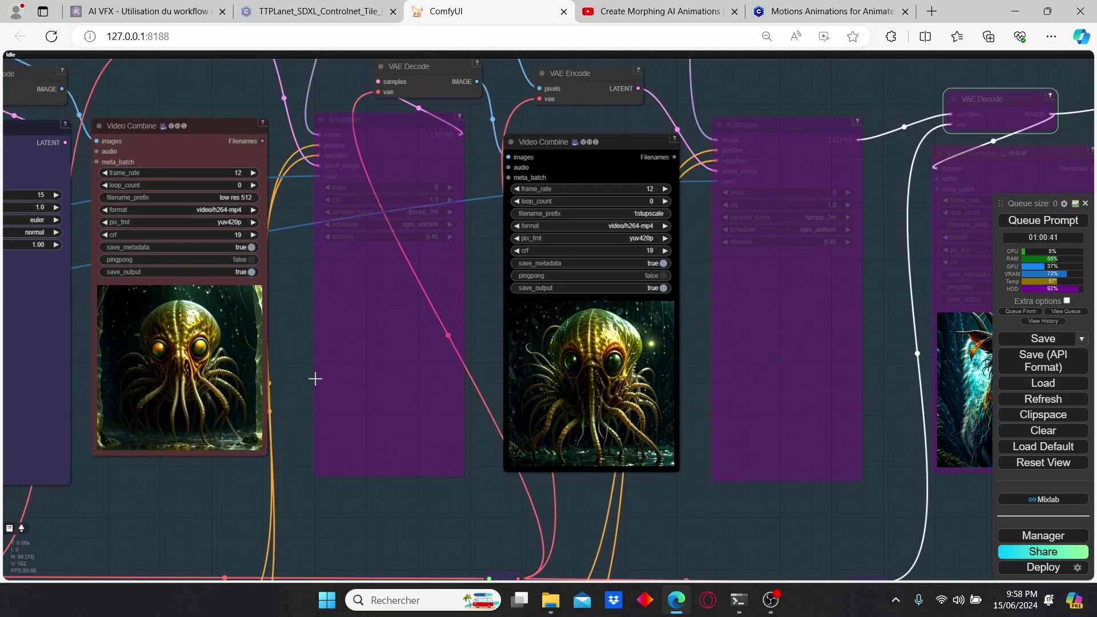
pyautogui.moveTo(299, 379); pyautogui.dragTo(638, 366)
pyautogui.scroll(4, 436, 363)
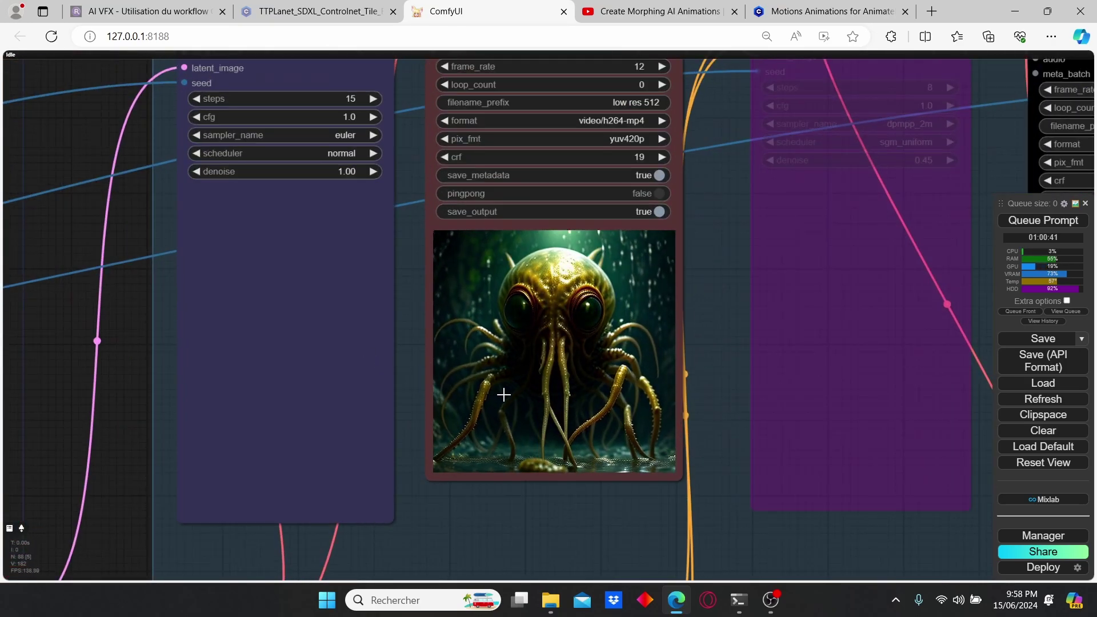
pyautogui.scroll(-8, 508, 394)
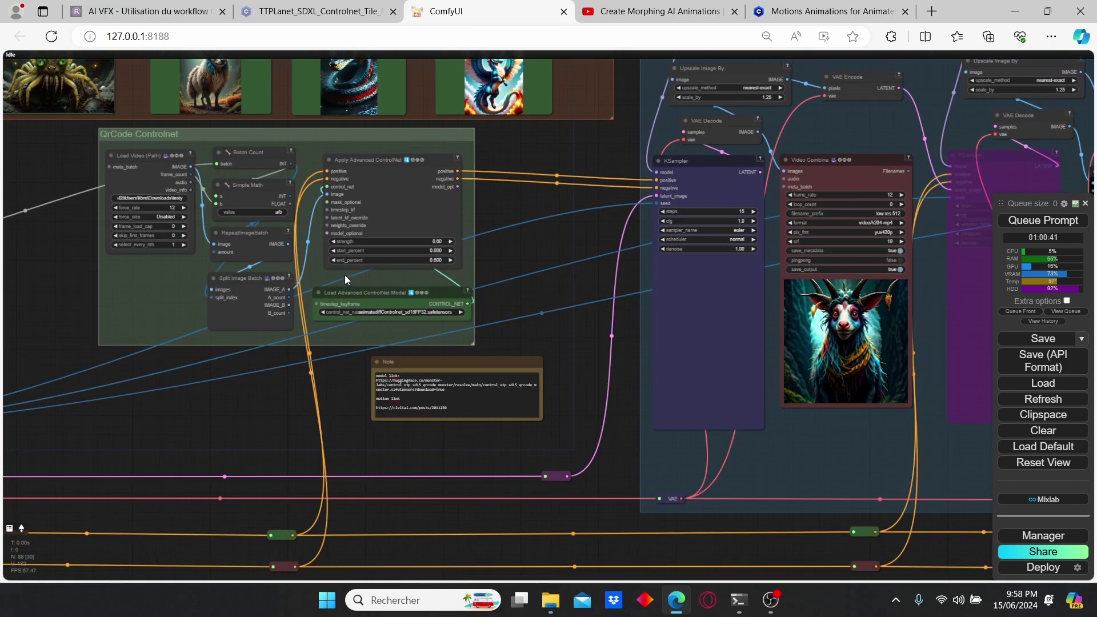
pyautogui.scroll(-2, 346, 283)
pyautogui.scroll(1, 305, 323)
pyautogui.moveTo(177, 346); pyautogui.dragTo(447, 347)
pyautogui.moveTo(985, 307); pyautogui.dragTo(548, 369)
pyautogui.scroll(6, 564, 369)
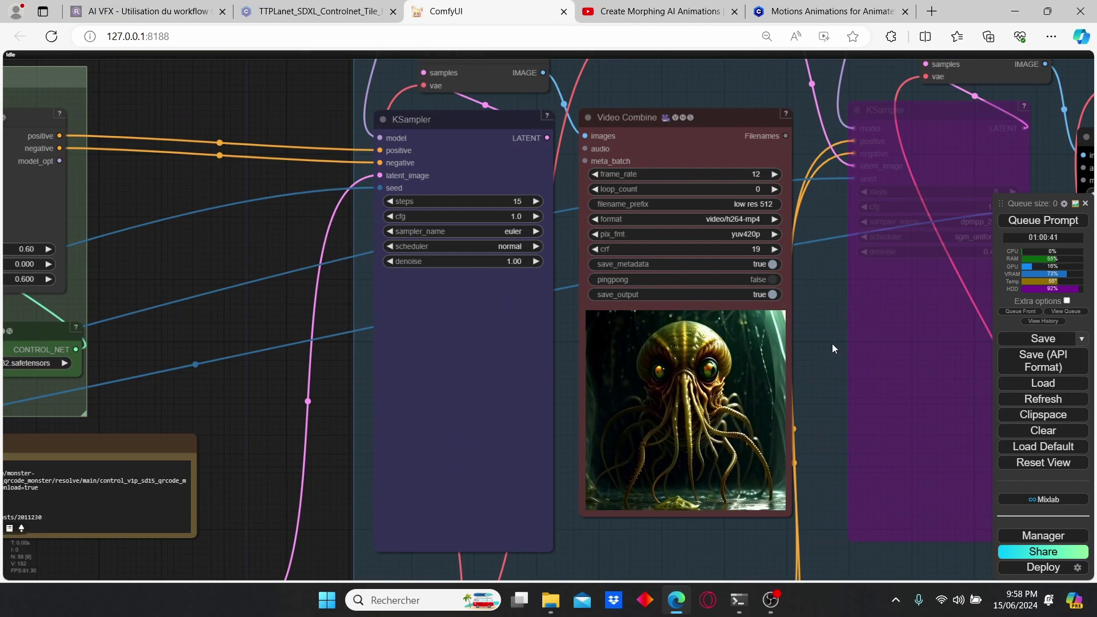
# Re-enable the second and third KSamplers and the final Video Combine node in the Samplers & Upscalers group.
pyautogui.scroll(-3, 467, 354)
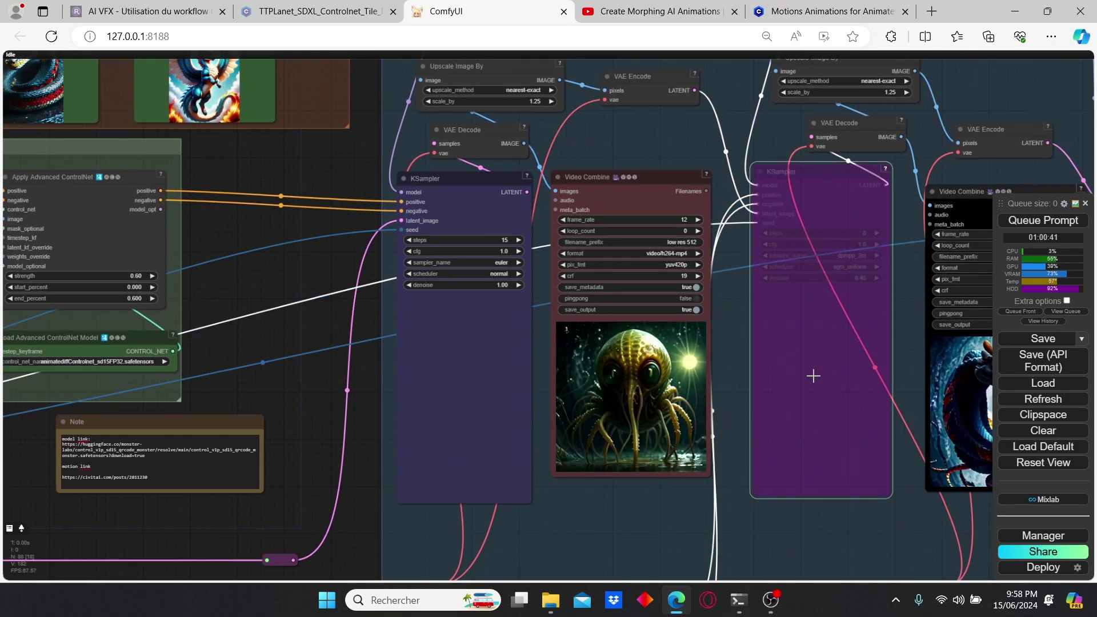
pyautogui.hotkey('ctrl', 'b')
pyautogui.scroll(-3, 813, 375)
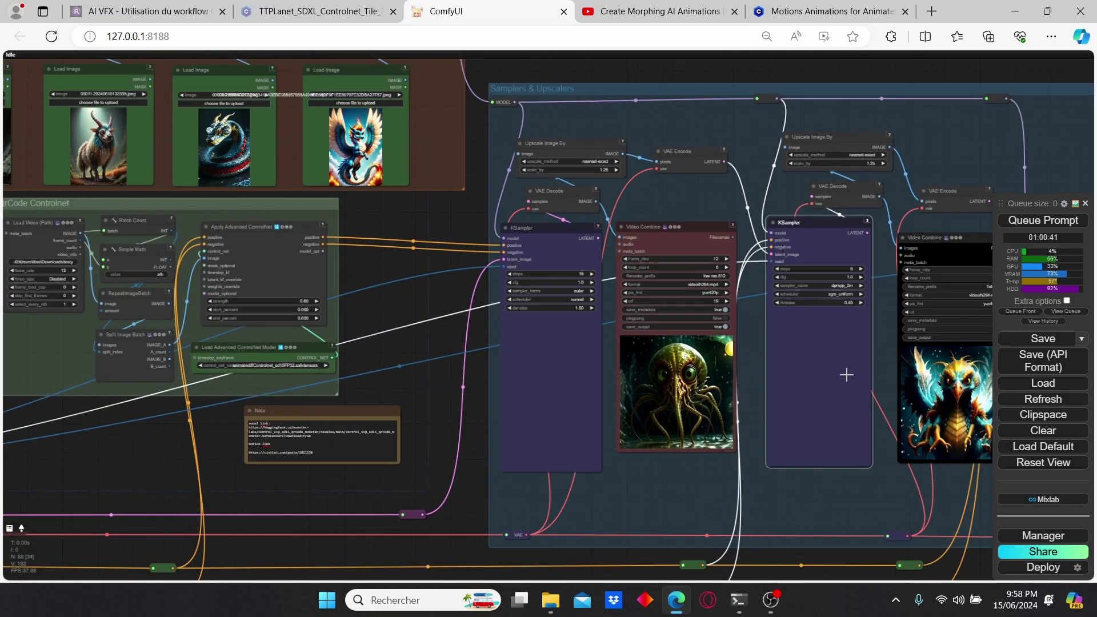
pyautogui.scroll(-2, 761, 370)
pyautogui.scroll(4, 724, 213)
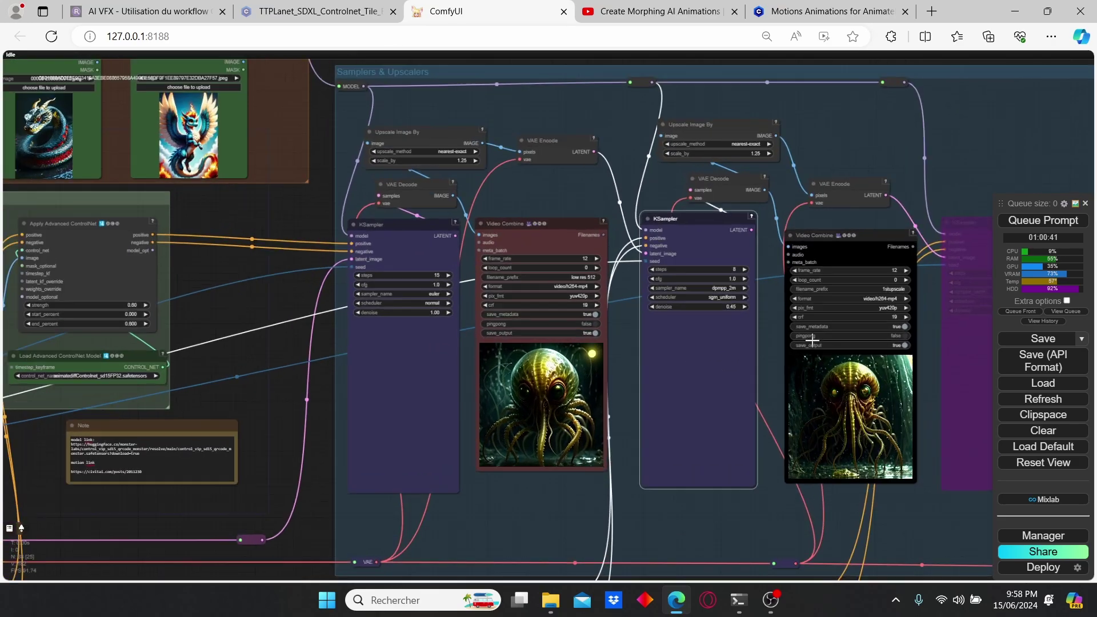
pyautogui.scroll(-3, 686, 297)
pyautogui.scroll(2, 643, 374)
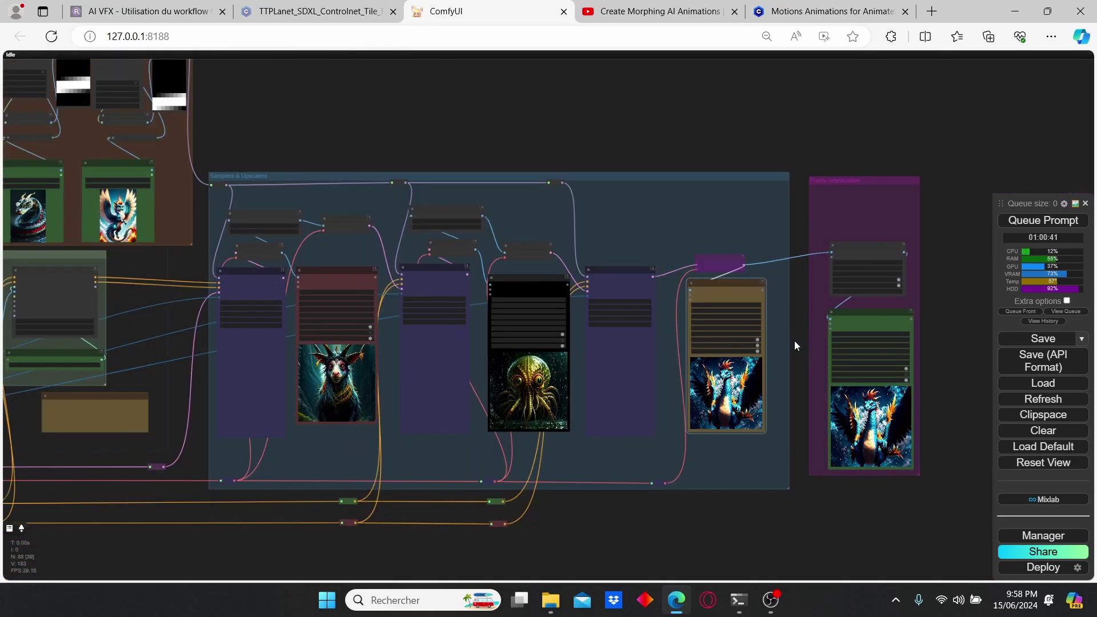
# Look over the whole workflow, from the samplers back through the IPAdapters, AnimateDiff, QrCode Controlnet and Models & Latents groups.
pyautogui.scroll(2, 793, 340)
pyautogui.moveTo(195, 125); pyautogui.dragTo(610, 143)
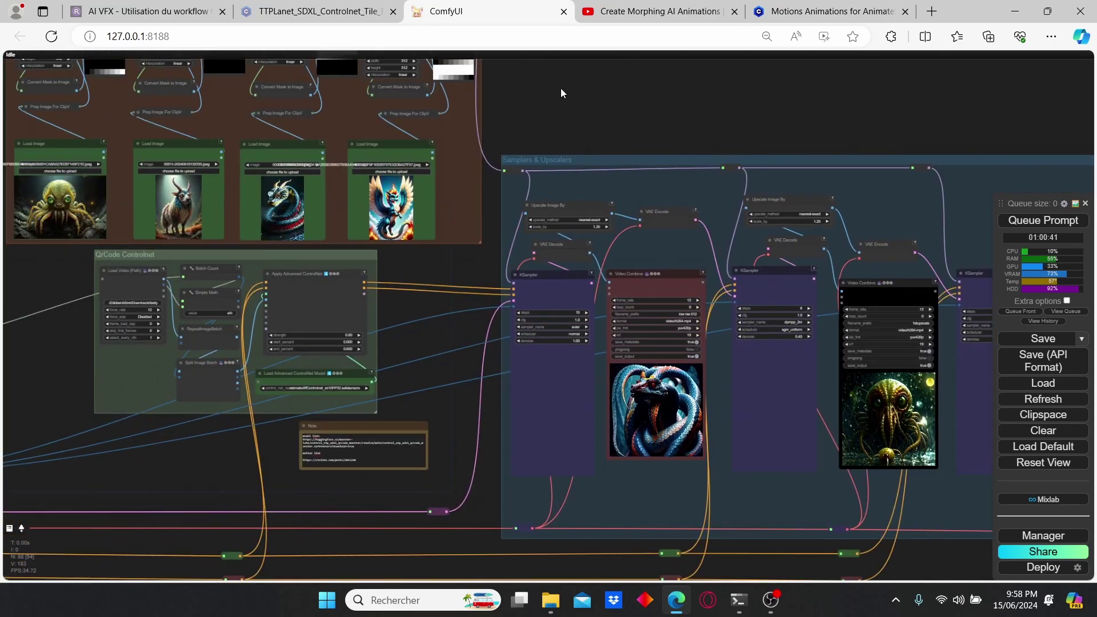
pyautogui.scroll(1, 436, 323)
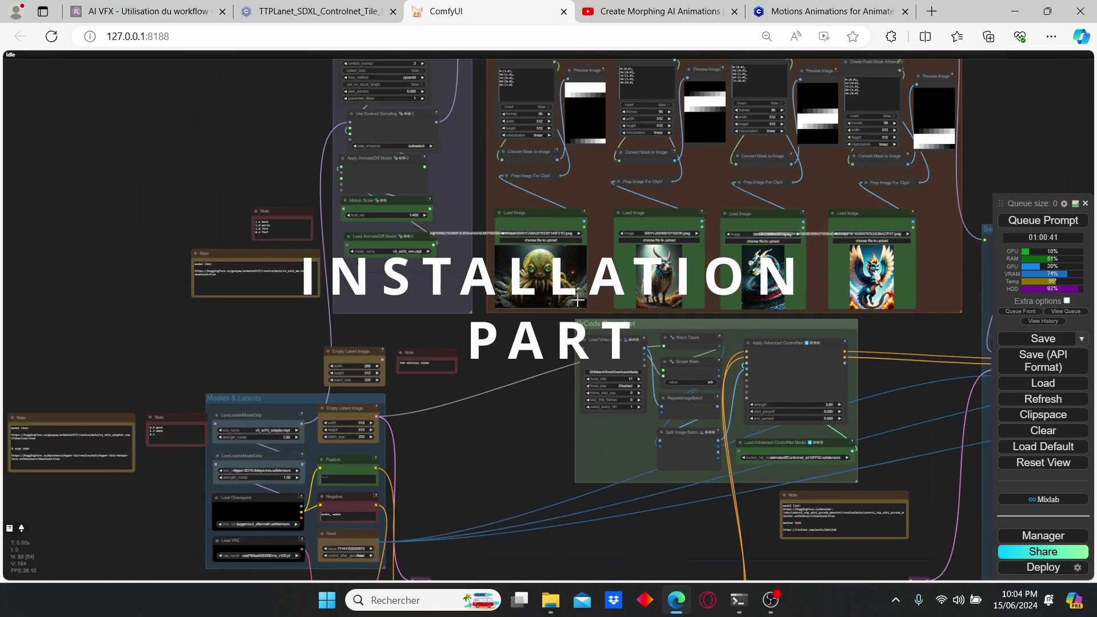
pyautogui.scroll(5, 604, 170)
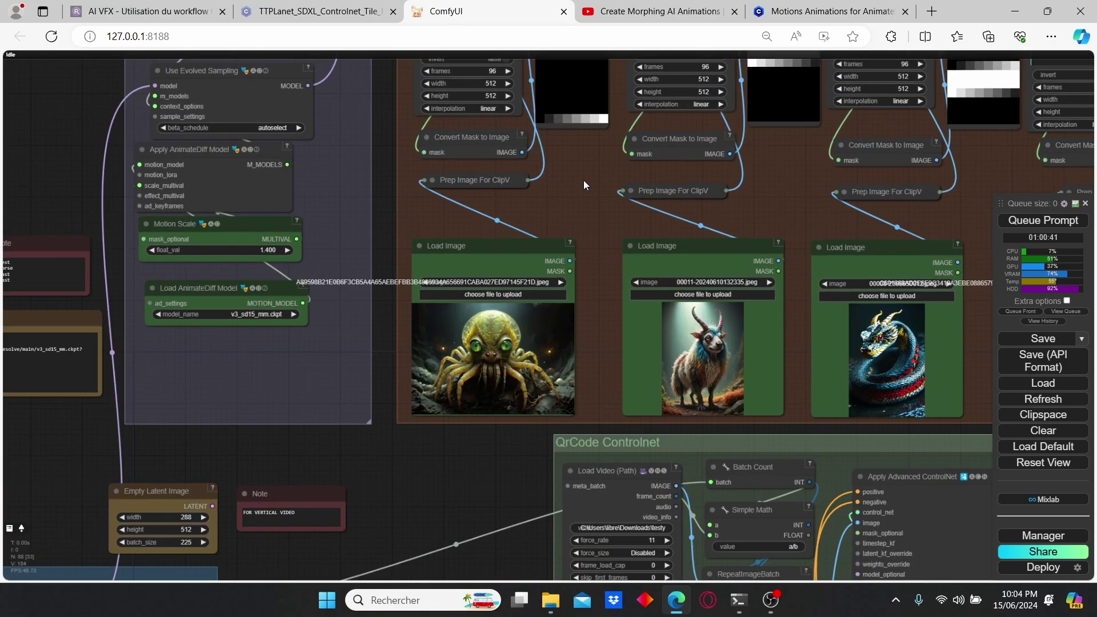
pyautogui.moveTo(375, 154); pyautogui.dragTo(552, 327)
pyautogui.scroll(-3, 532, 243)
pyautogui.moveTo(530, 235); pyautogui.dragTo(566, 282)
pyautogui.moveTo(582, 366); pyautogui.dragTo(536, 215)
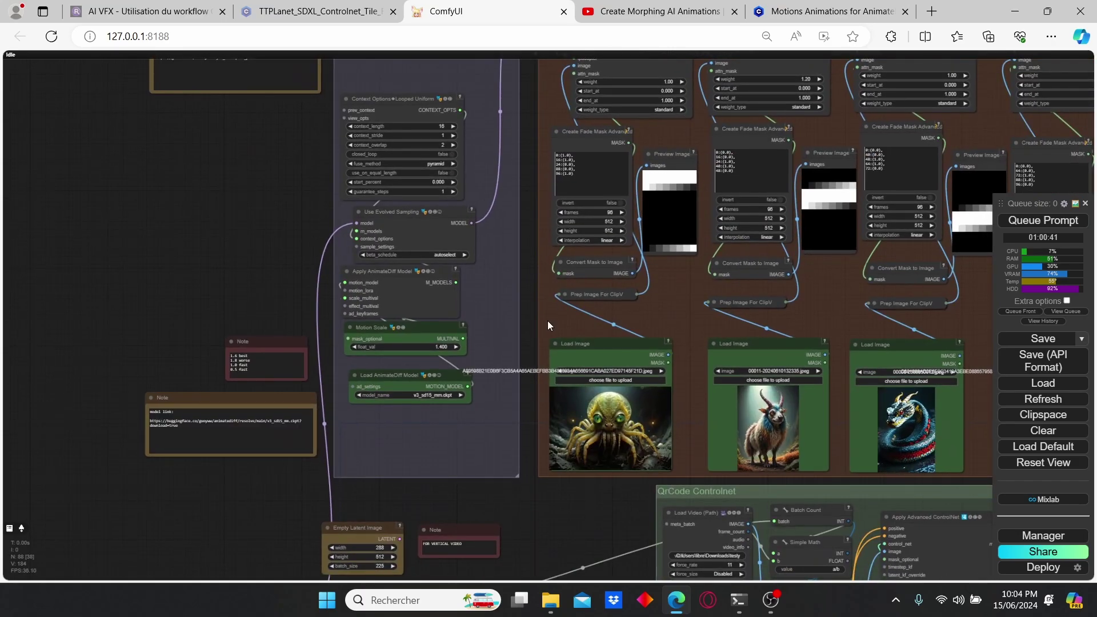
pyautogui.scroll(3, 547, 321)
pyautogui.scroll(2, 526, 494)
pyautogui.scroll(-4, 526, 491)
pyautogui.moveTo(526, 491); pyautogui.dragTo(248, 96)
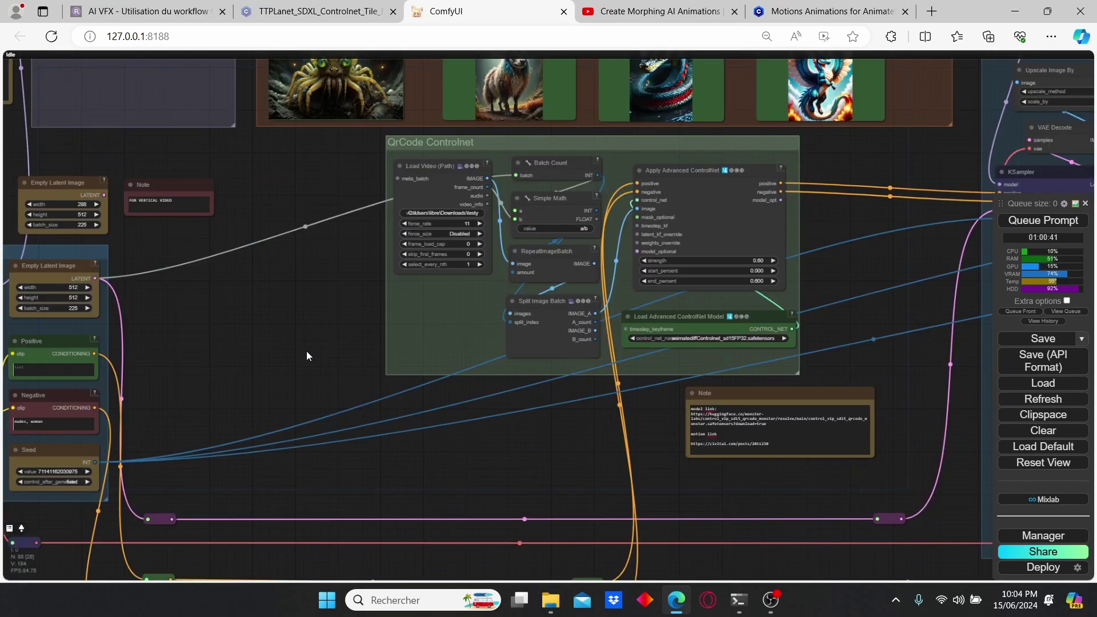
pyautogui.moveTo(306, 351); pyautogui.dragTo(542, 361)
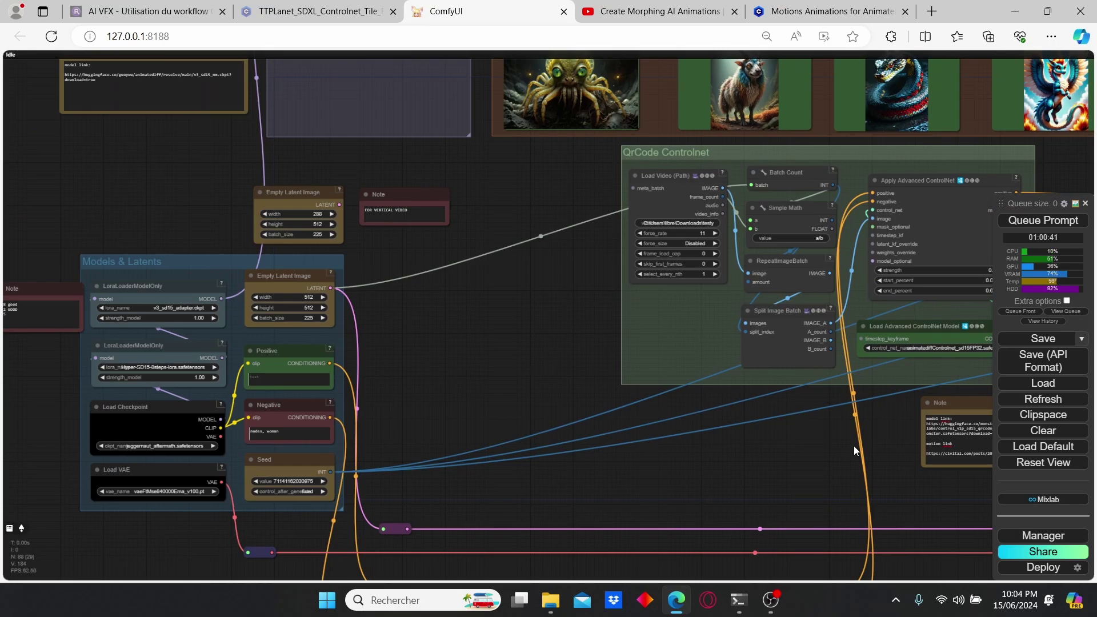
# Open the ComfyUI Manager menu to locate the Install Missing Custom Nodes option, and close it without installing anything.
pyautogui.click(1066, 537)
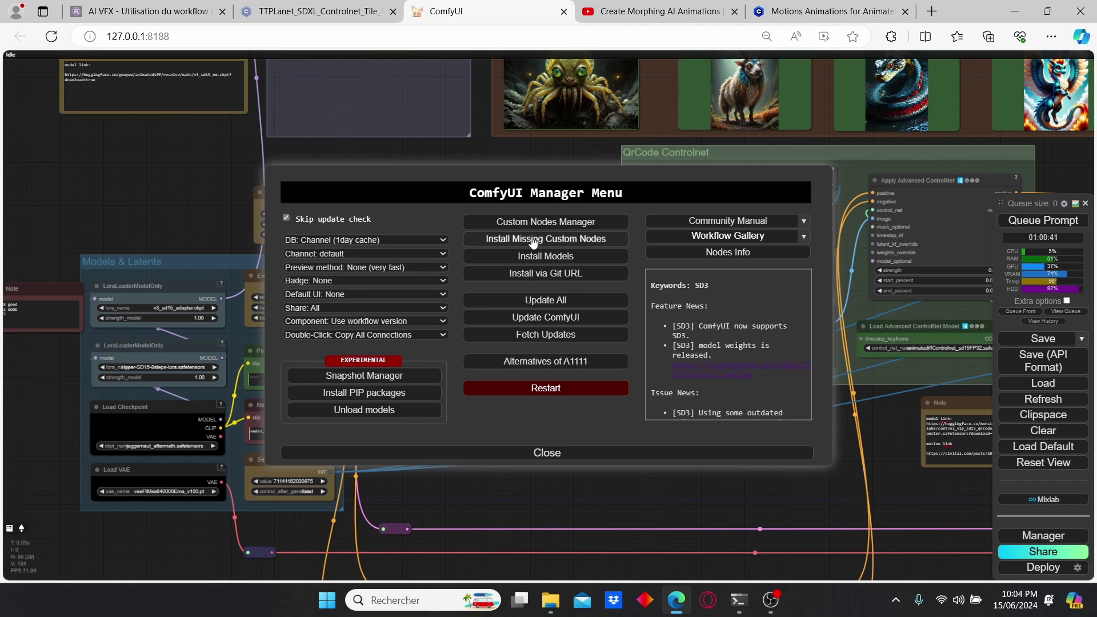
pyautogui.click(618, 454)
pyautogui.scroll(-3, 555, 238)
pyautogui.moveTo(555, 238); pyautogui.dragTo(395, 240)
pyautogui.scroll(4, 633, 263)
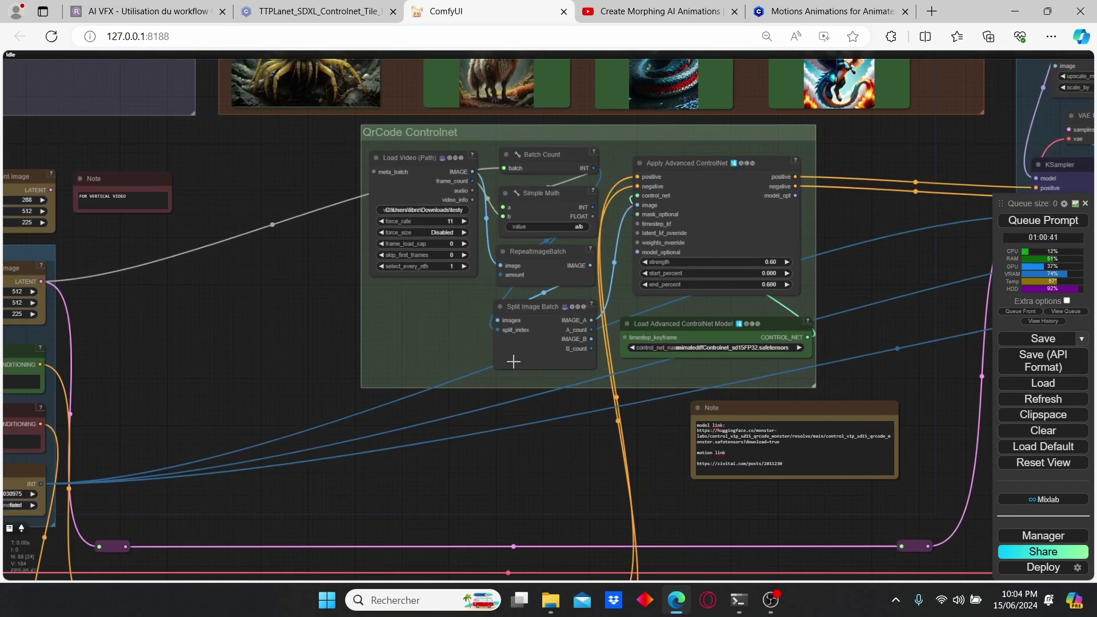
pyautogui.scroll(-2, 395, 376)
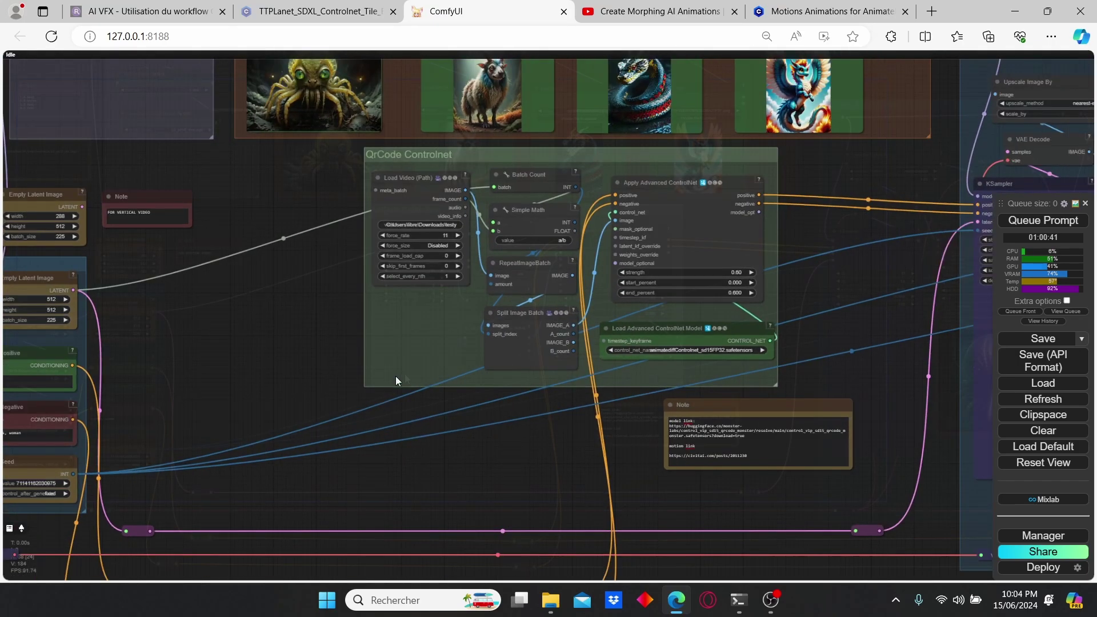
# Examine the download links in the note beside the Models & Latents group and the matching LoRA loader nodes.
pyautogui.moveTo(314, 372); pyautogui.dragTo(623, 366)
pyautogui.scroll(2, 622, 366)
pyautogui.scroll(-2, 488, 356)
pyautogui.moveTo(488, 355); pyautogui.dragTo(712, 368)
pyautogui.scroll(3, 297, 310)
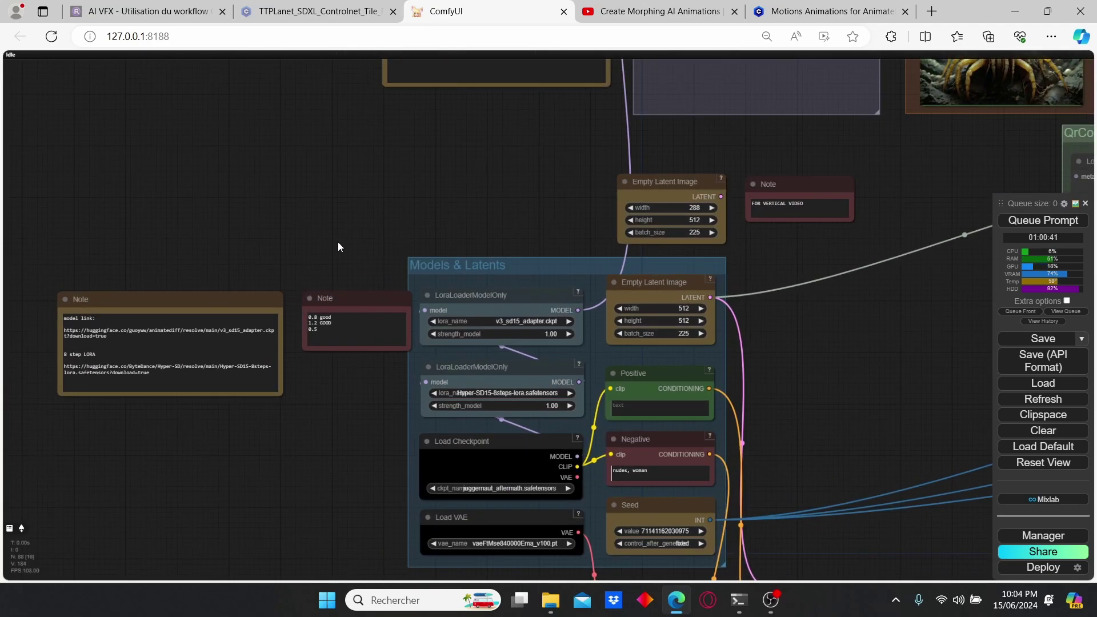
pyautogui.moveTo(284, 319); pyautogui.dragTo(537, 236)
pyautogui.scroll(4, 537, 235)
pyautogui.scroll(1, 683, 347)
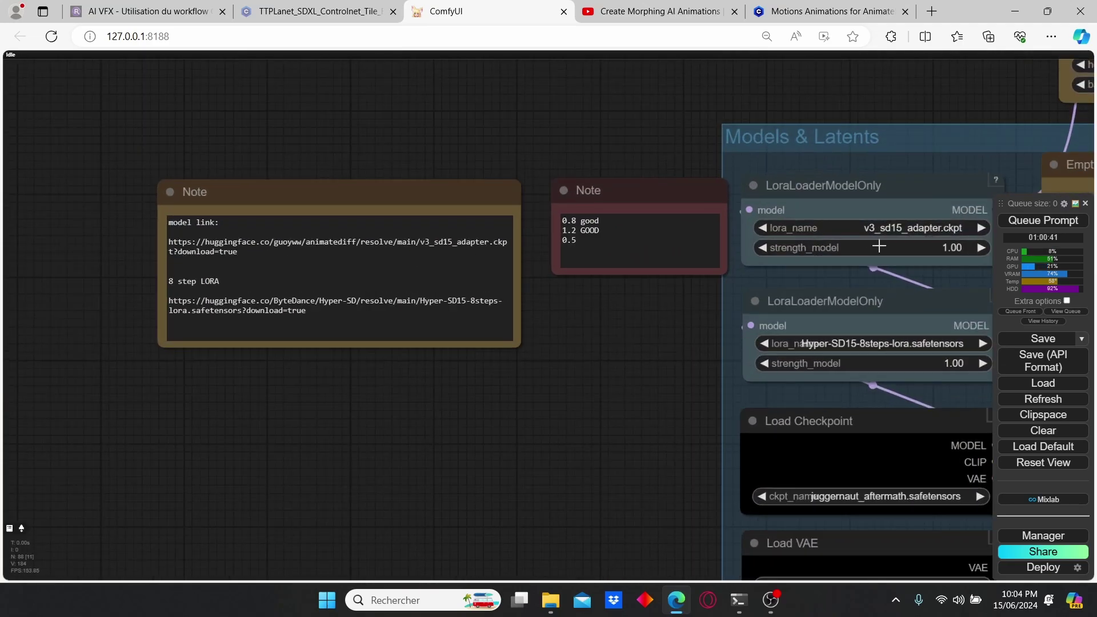
pyautogui.scroll(1, 558, 406)
pyautogui.moveTo(557, 405); pyautogui.dragTo(594, 402)
pyautogui.scroll(-2, 594, 402)
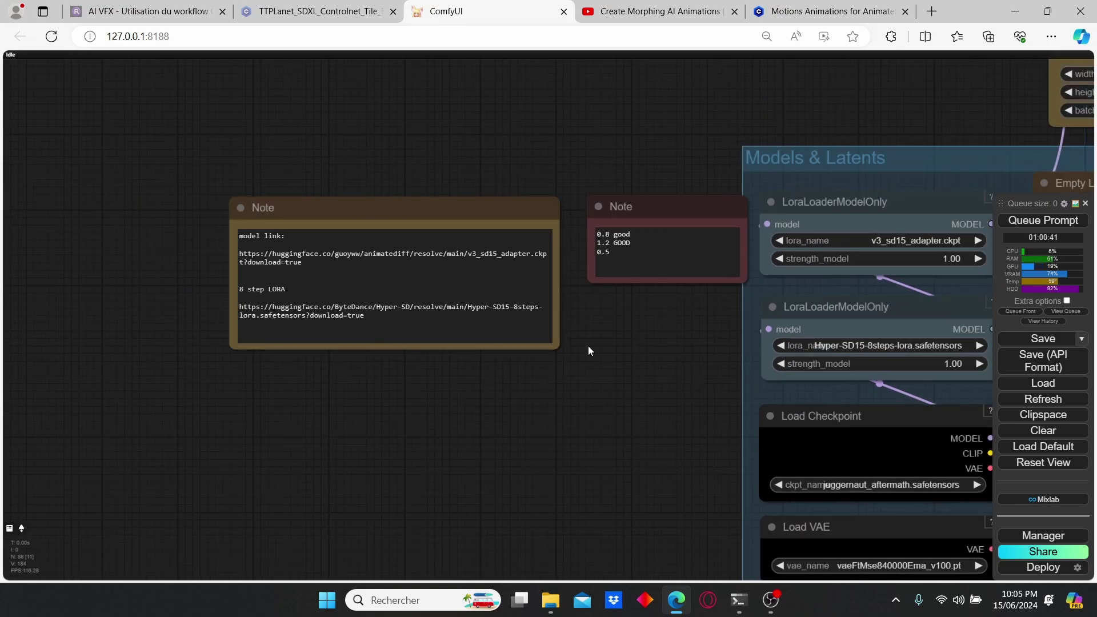
# Switch to File Explorer and open ComfyUI's models folder to locate the loras folder for the LoRA downloads.
pyautogui.scroll(1, 567, 334)
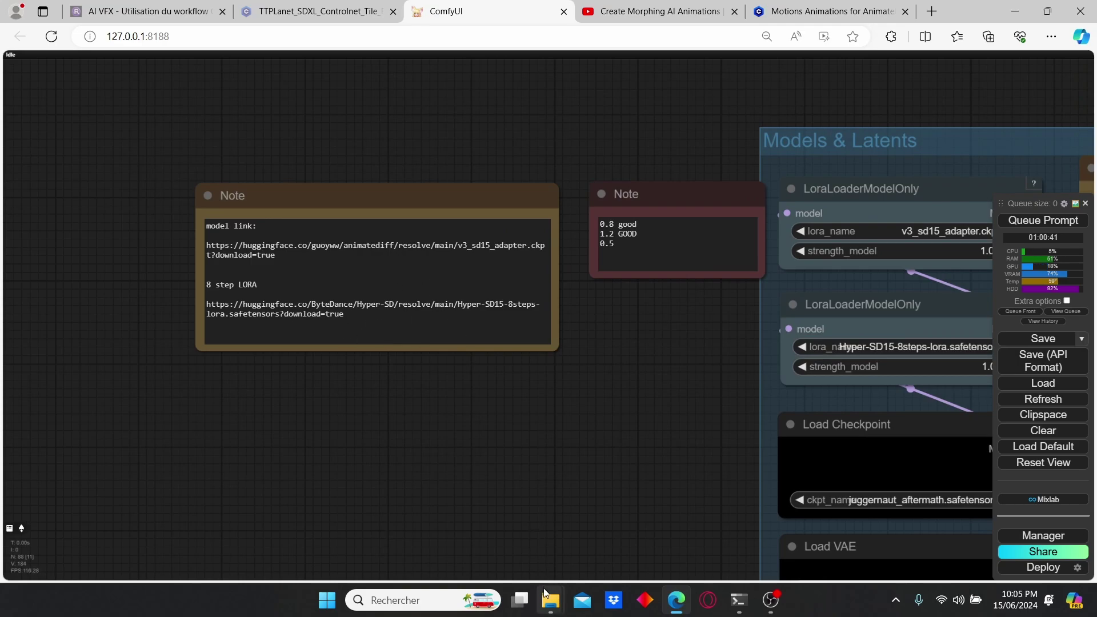
pyautogui.moveTo(550, 600)
pyautogui.click(523, 519)
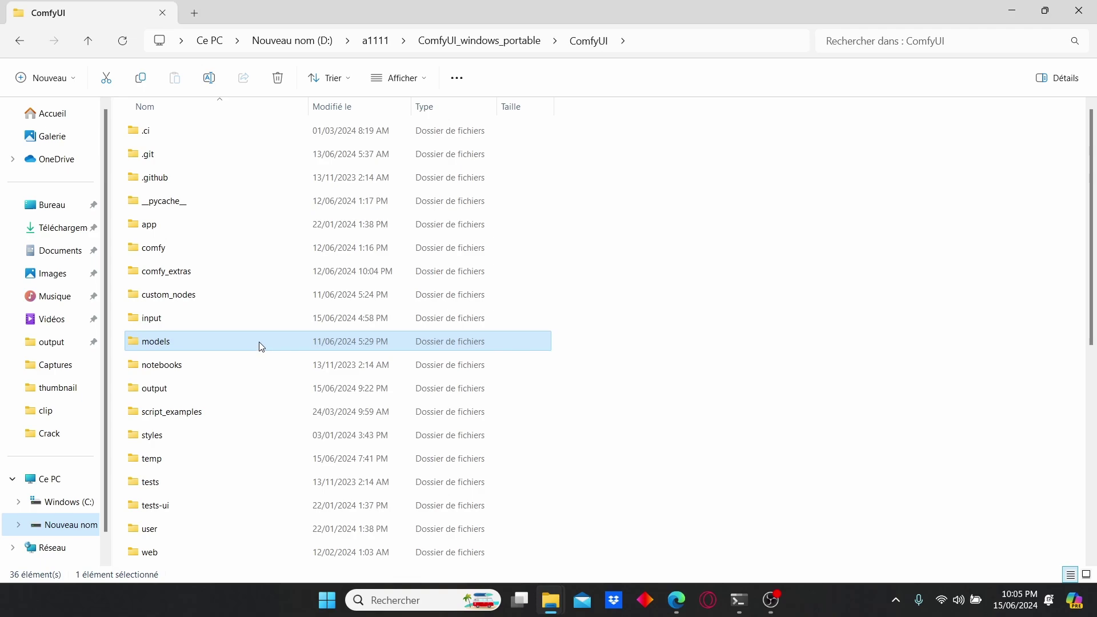
pyautogui.doubleClick(194, 343)
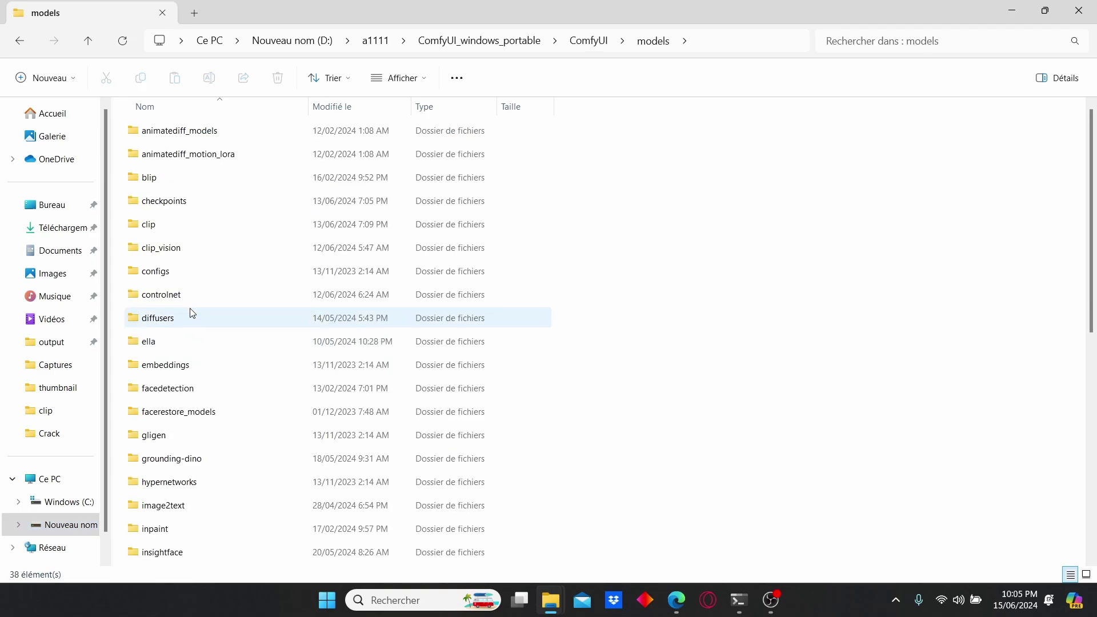
pyautogui.click(208, 338)
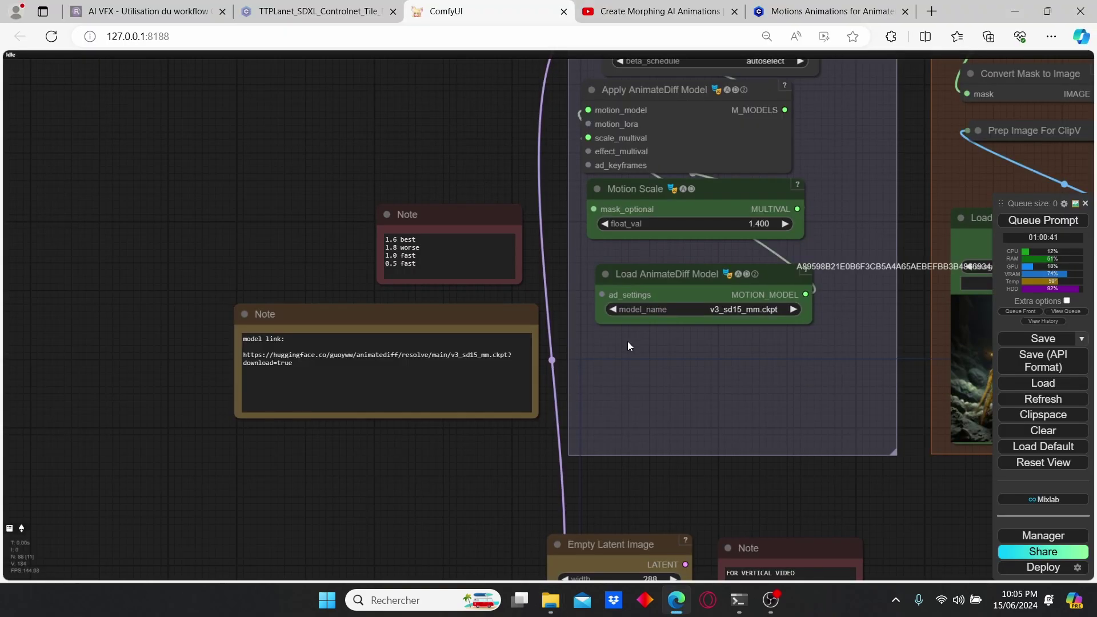
# Examine the v3_sd15_mm.ckpt link in the note beside the AnimateDiff group, and return to ComfyUI's models folder in File Explorer.
pyautogui.scroll(2, 627, 341)
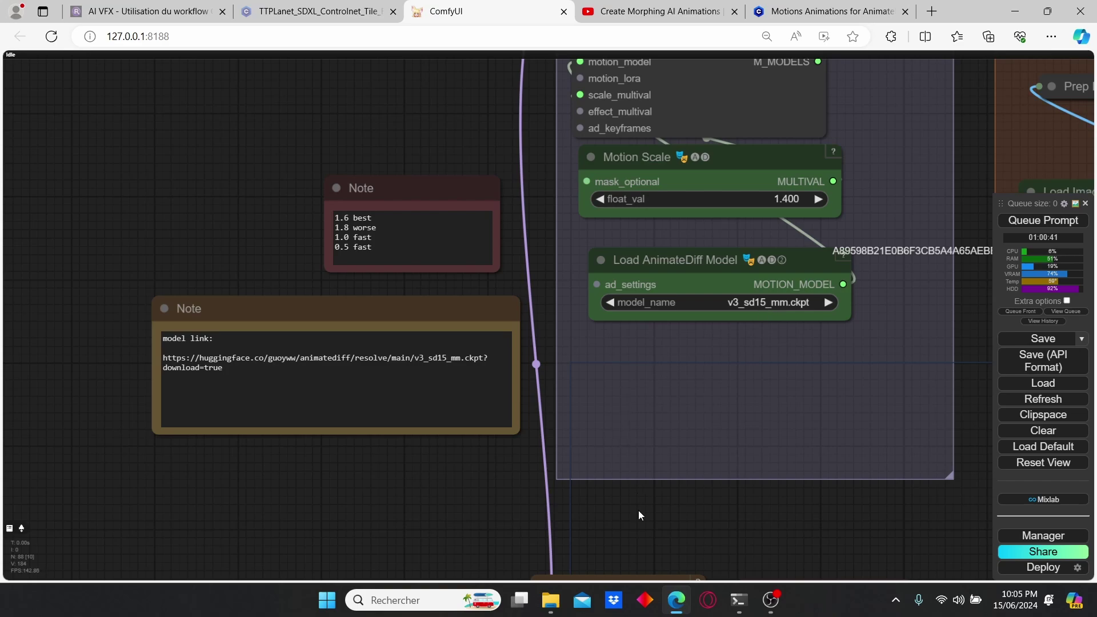
pyautogui.moveTo(550, 599)
pyautogui.click(503, 520)
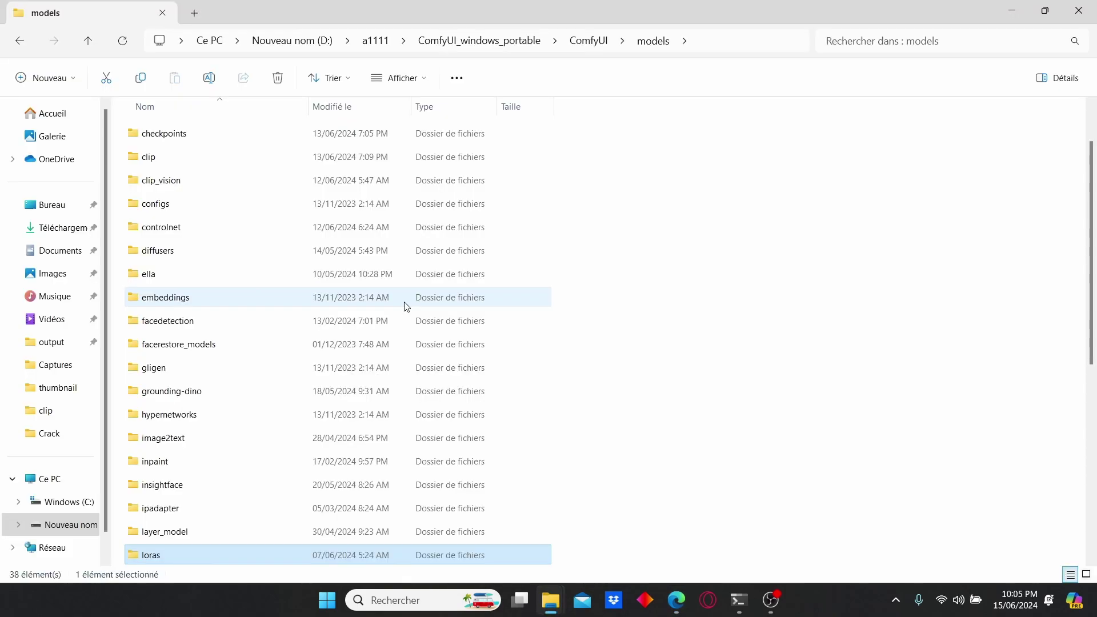
pyautogui.click(404, 303)
pyautogui.press('Home')
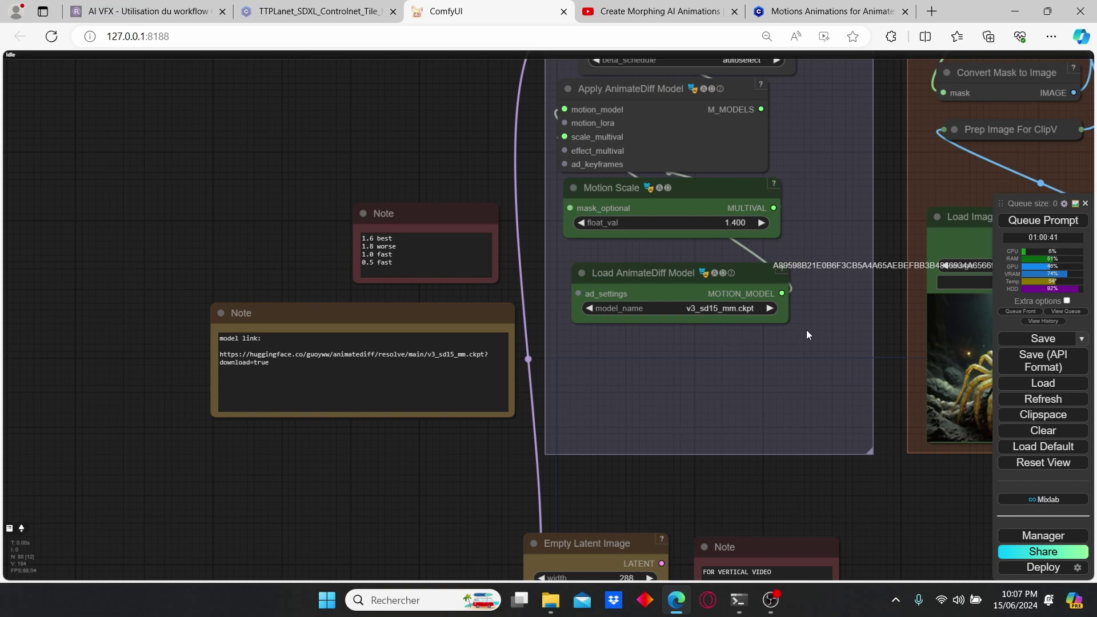
# Recheck the AnimateDiff motion model link, and open the models folder inside custom_nodes\ComfyUI-AnimateDiff-Evolved in File Explorer.
pyautogui.scroll(2, 158, 375)
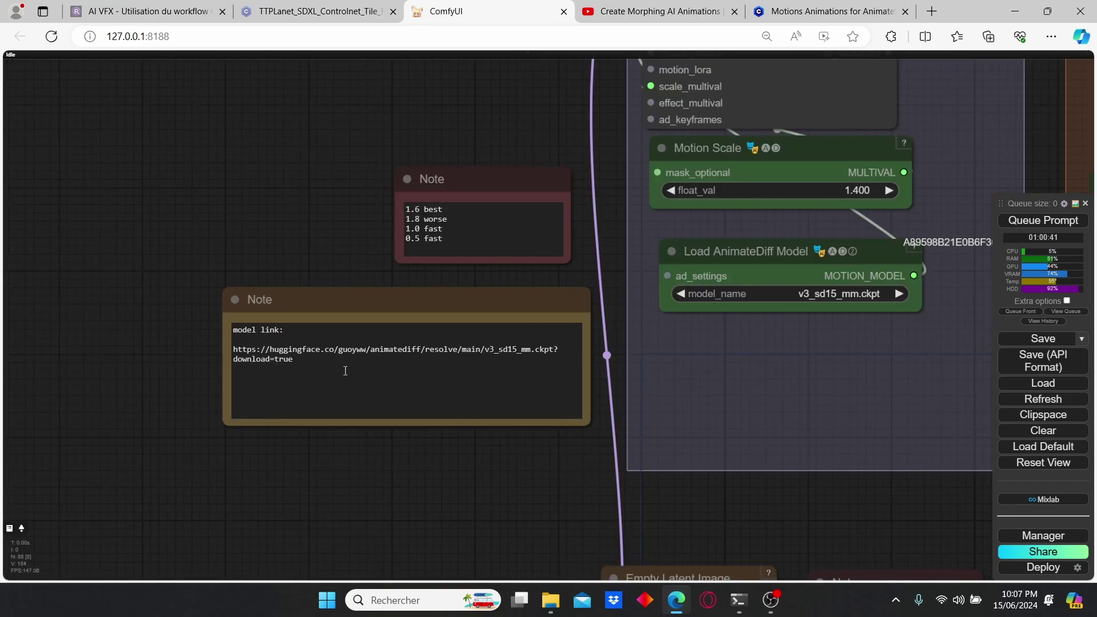
pyautogui.moveTo(550, 599)
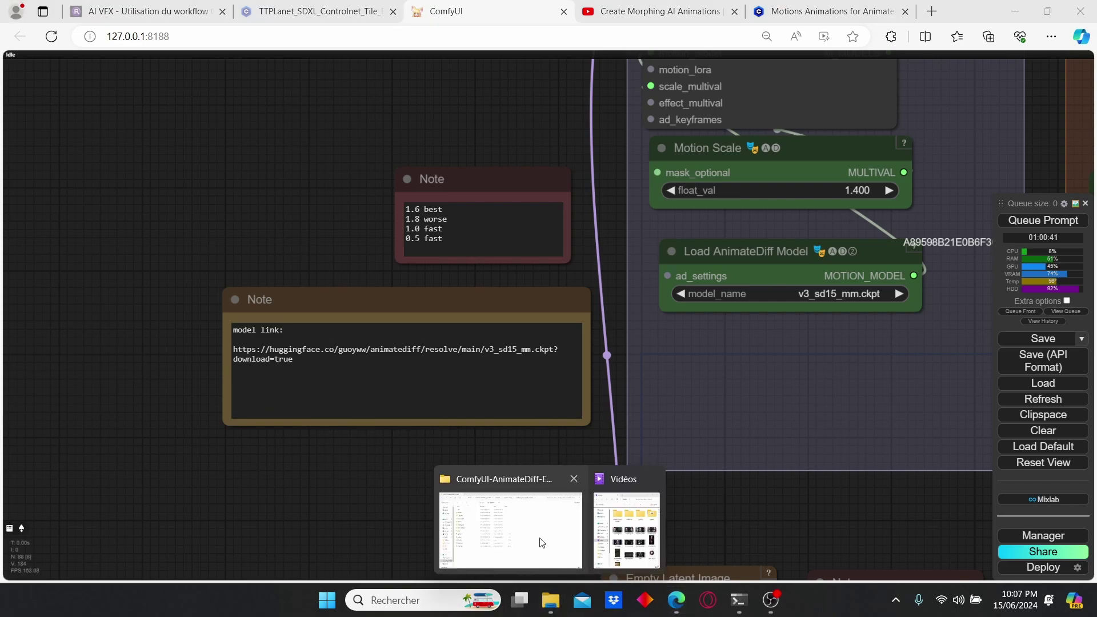
pyautogui.click(483, 517)
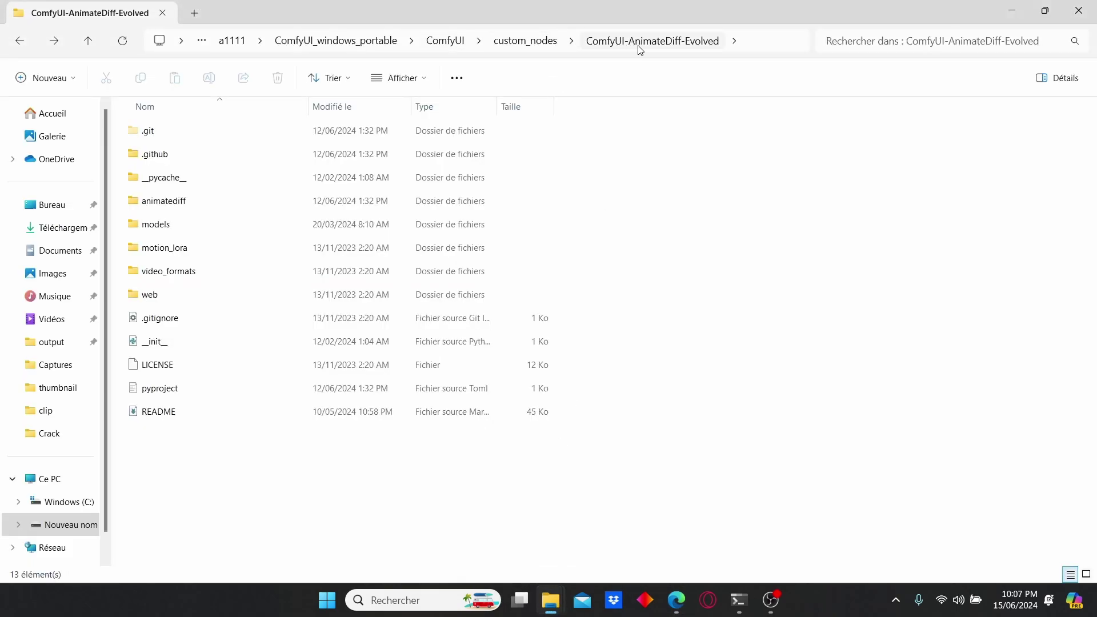
pyautogui.doubleClick(372, 227)
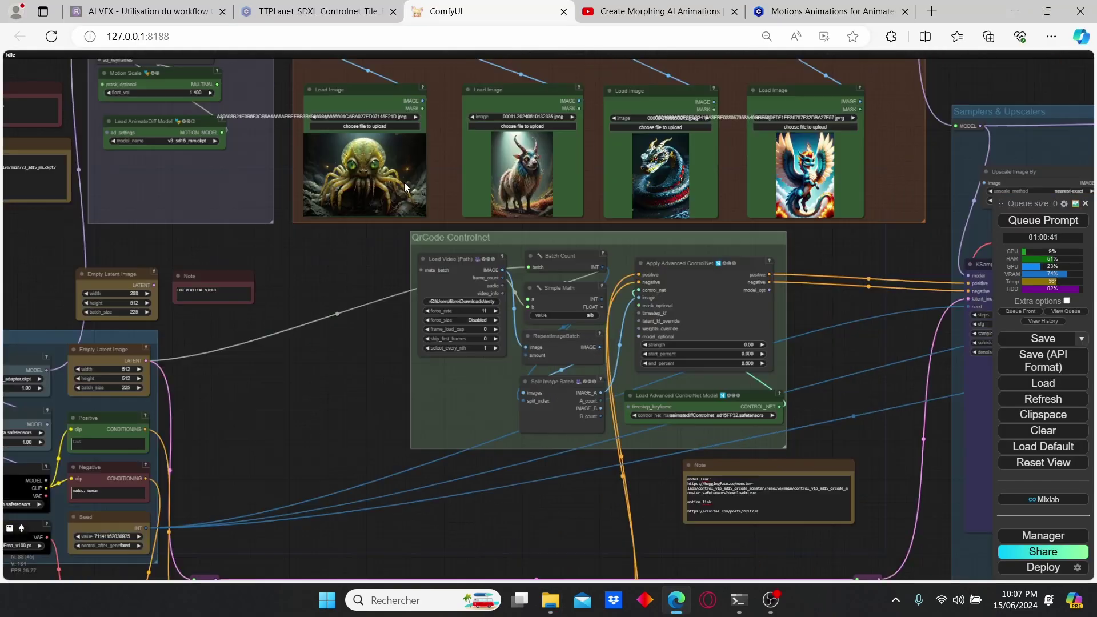
# Examine the QR code ControlNet model link and the motion link in the note below the QrCode Controlnet group.
pyautogui.scroll(6, 488, 291)
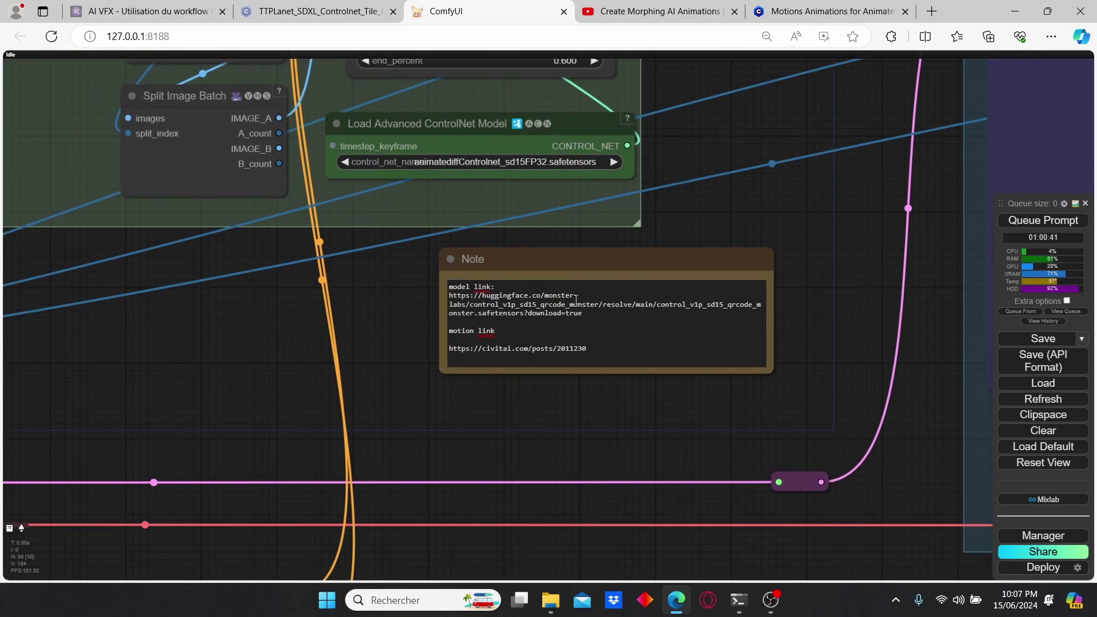
pyautogui.scroll(5, 377, 314)
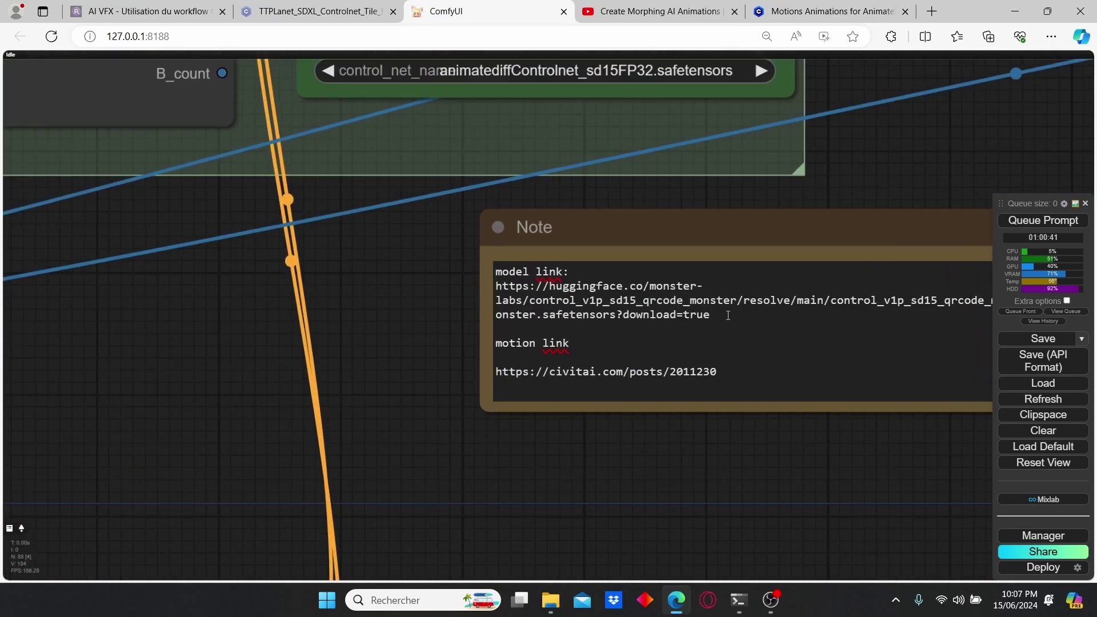
pyautogui.scroll(-5, 426, 277)
pyautogui.moveTo(419, 276); pyautogui.dragTo(494, 312)
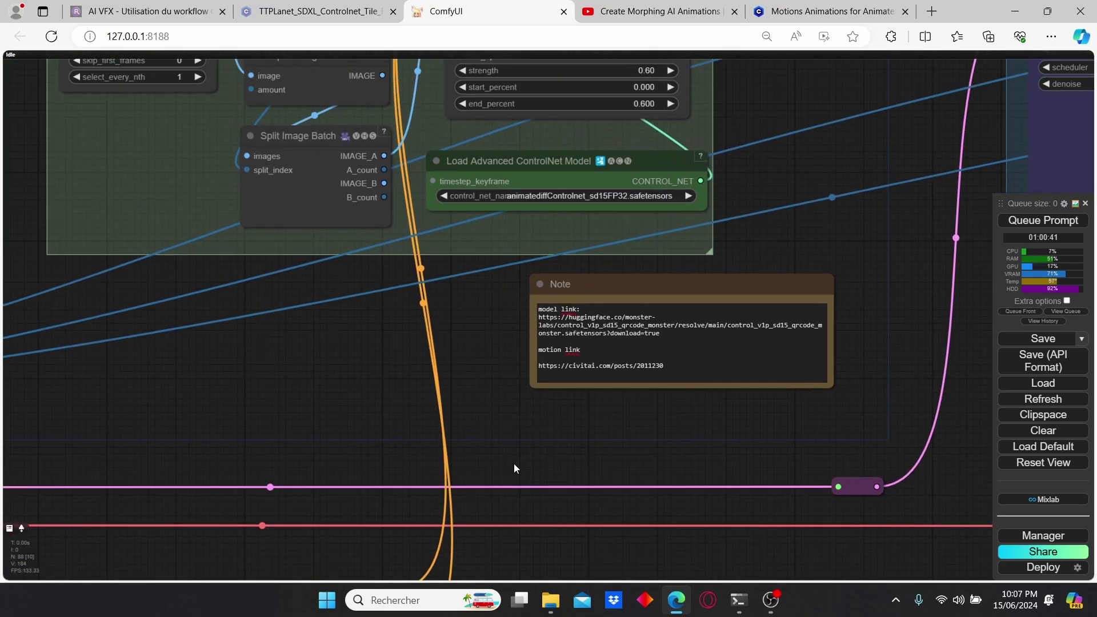
# Switch to File Explorer, go back to the ComfyUI folder, and open models\controlnet to locate the ControlNet model folder.
pyautogui.click(551, 598)
pyautogui.click(578, 523)
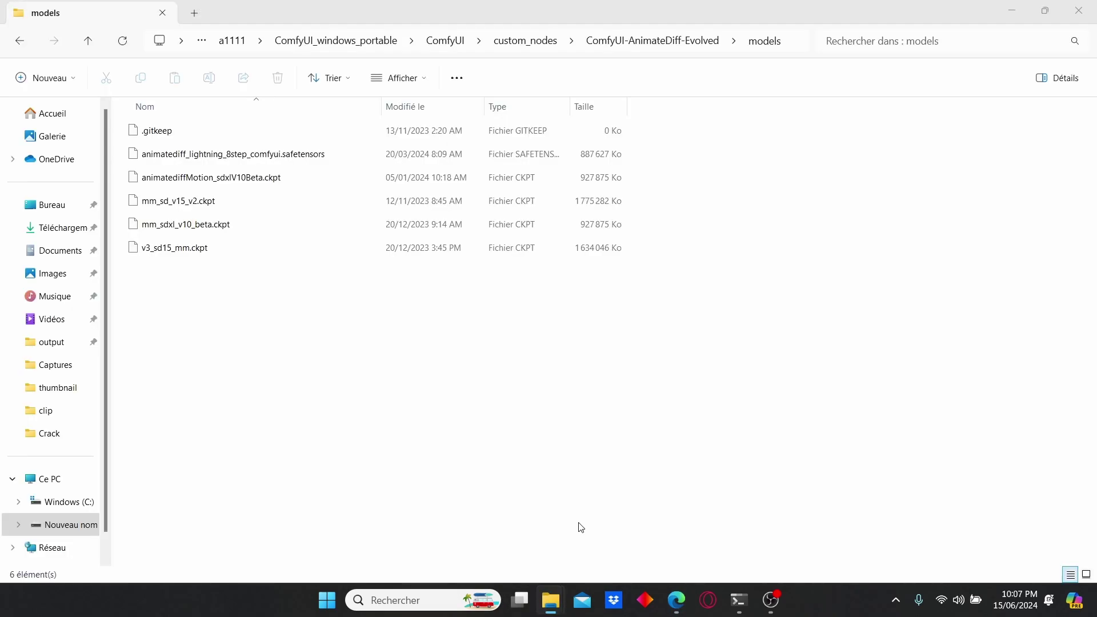
pyautogui.click(524, 40)
pyautogui.click(588, 41)
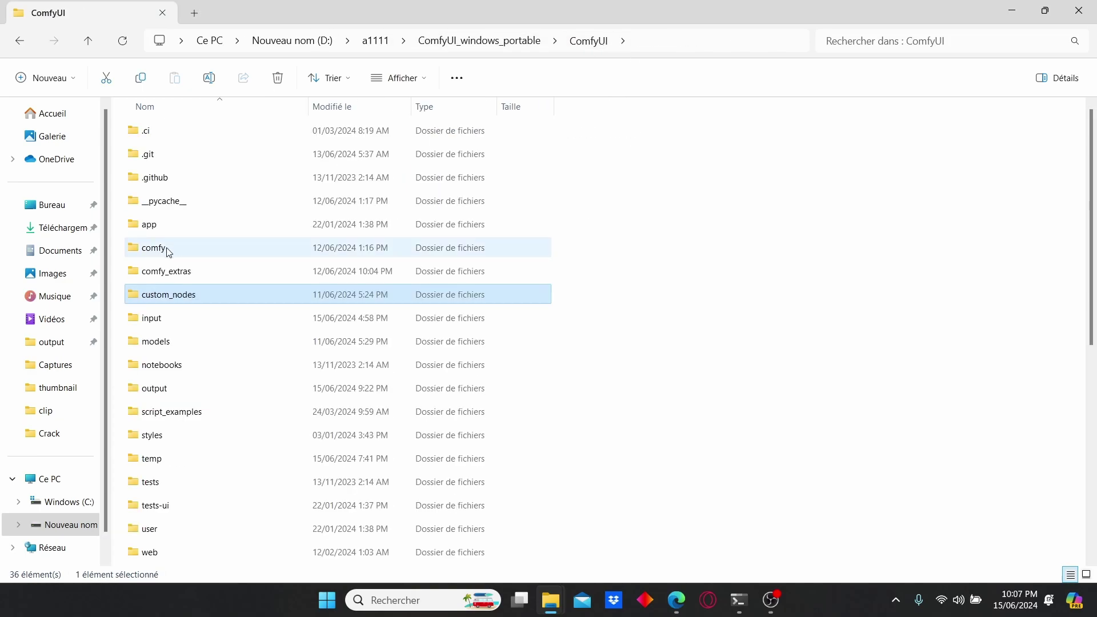
pyautogui.doubleClick(181, 345)
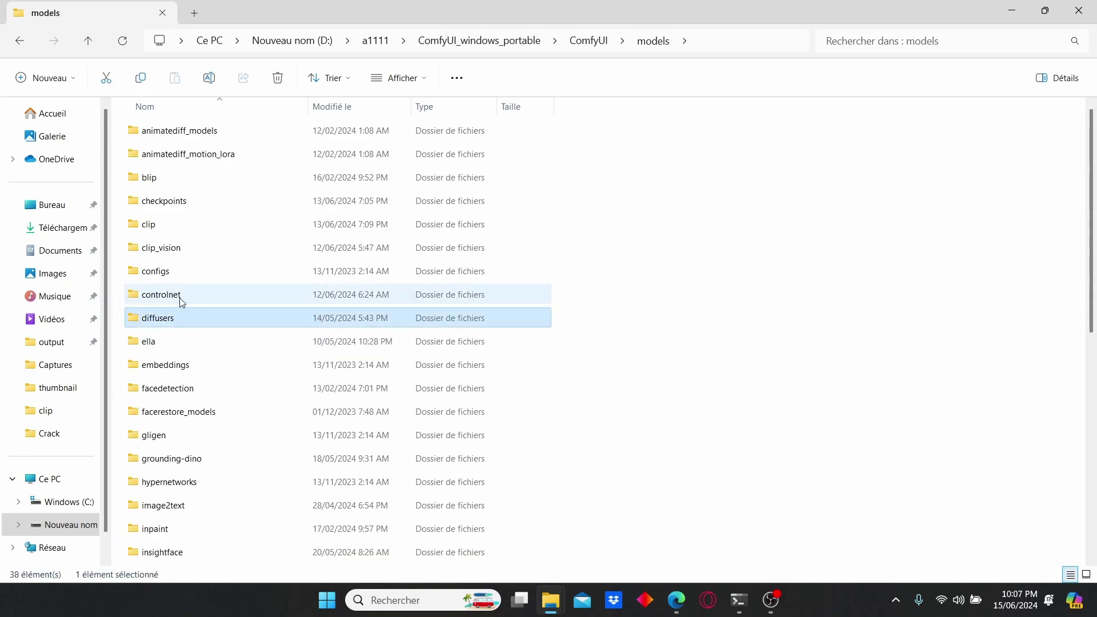
pyautogui.click(182, 302)
pyautogui.doubleClick(181, 302)
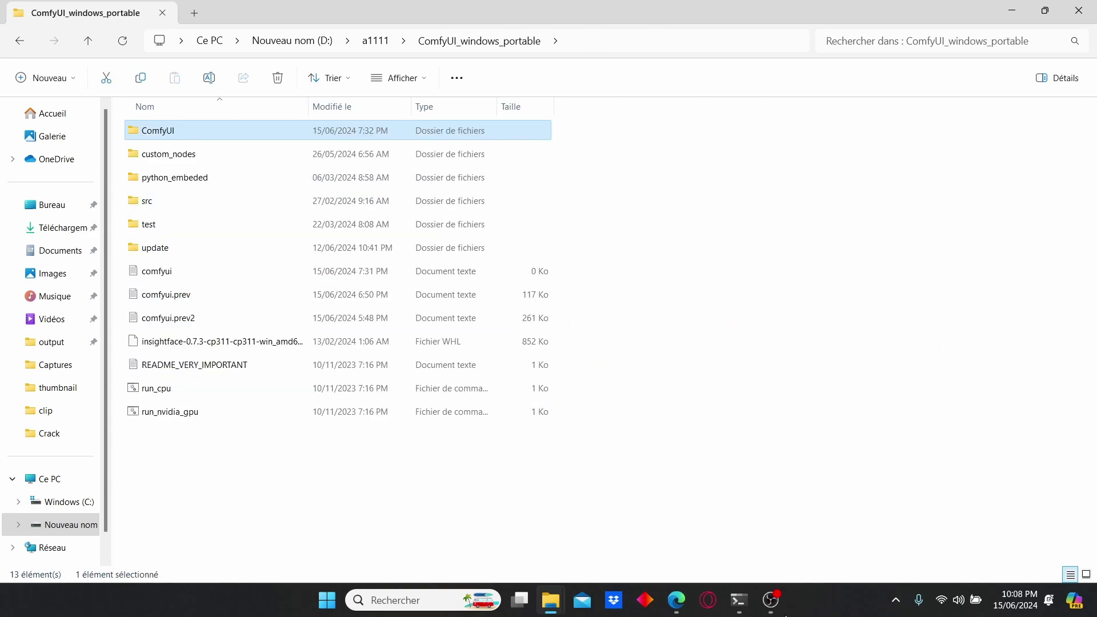
pyautogui.click(735, 326)
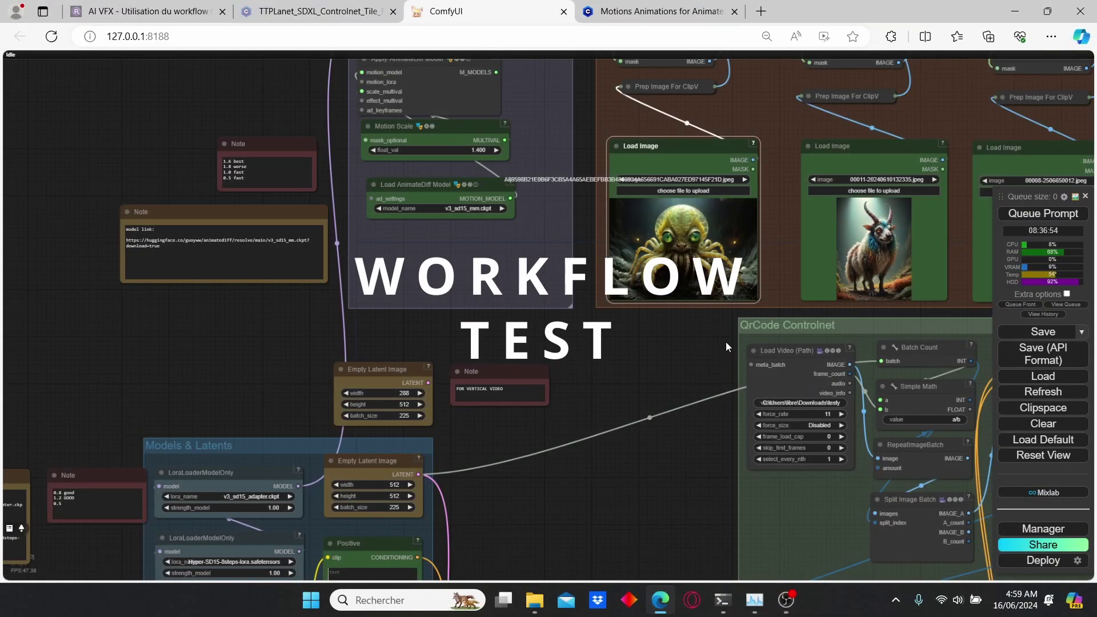
# Look over the Load Image nodes, the AnimateDiff nodes, and the latent size and LoRA loader nodes in Models & Latents.
pyautogui.moveTo(621, 326); pyautogui.dragTo(546, 372)
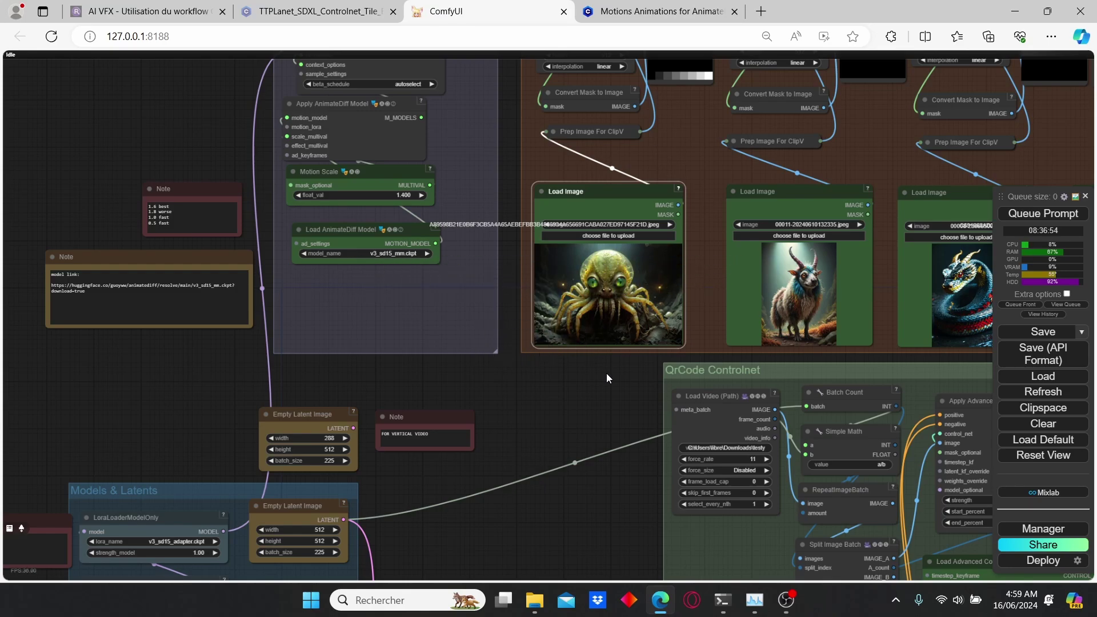
pyautogui.scroll(4, 605, 374)
pyautogui.scroll(2, 411, 251)
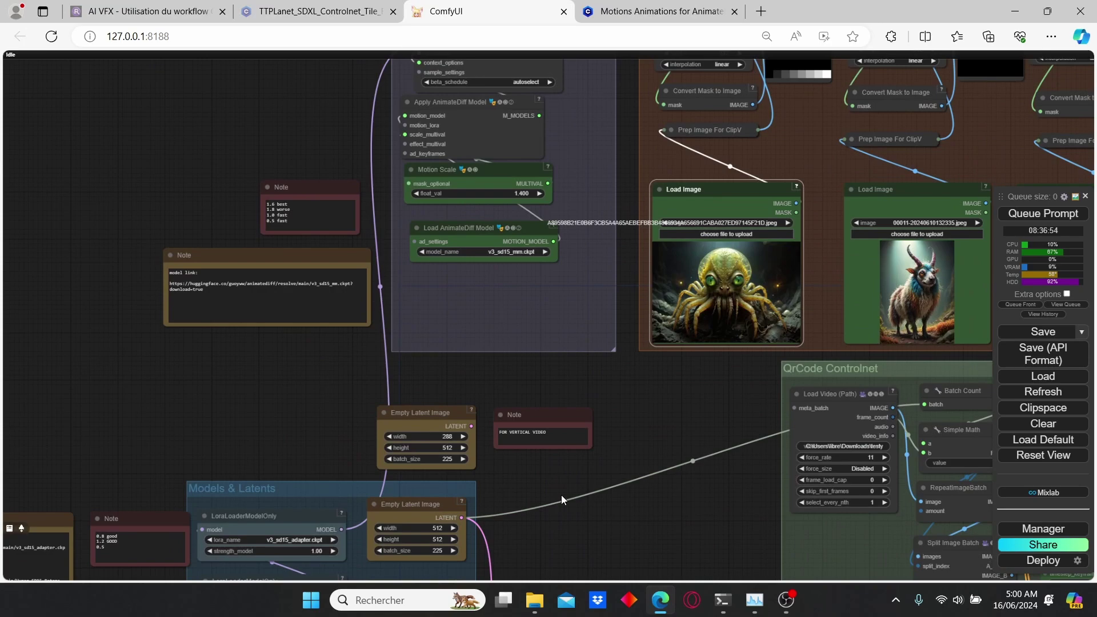
pyautogui.moveTo(560, 492); pyautogui.dragTo(464, 351)
pyautogui.moveTo(684, 402); pyautogui.dragTo(398, 375)
pyautogui.scroll(3, 453, 396)
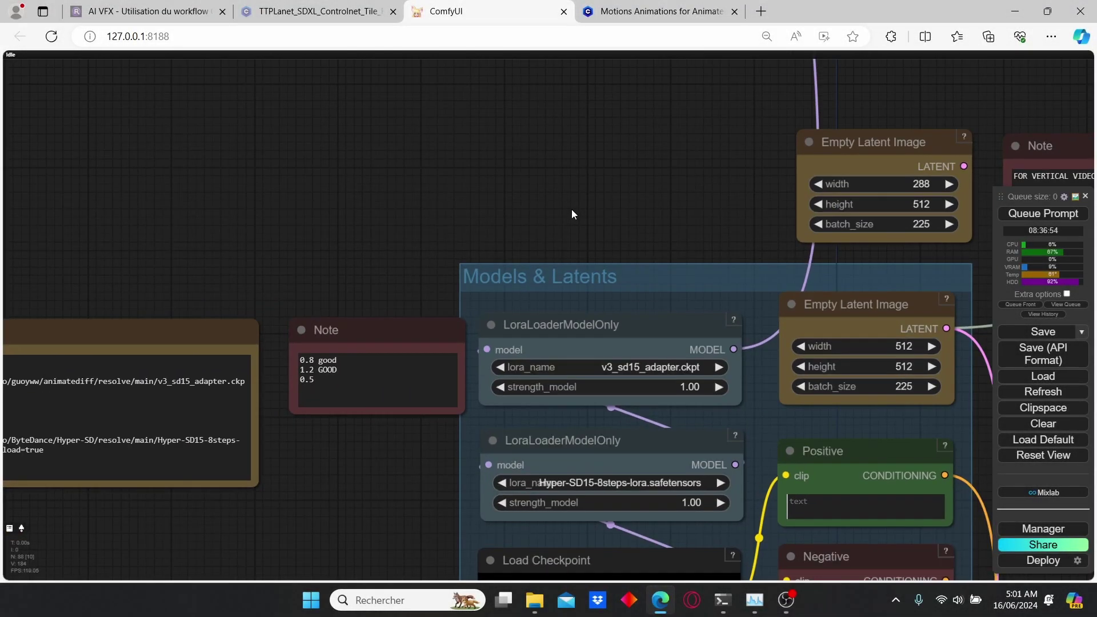
pyautogui.scroll(-1, 530, 363)
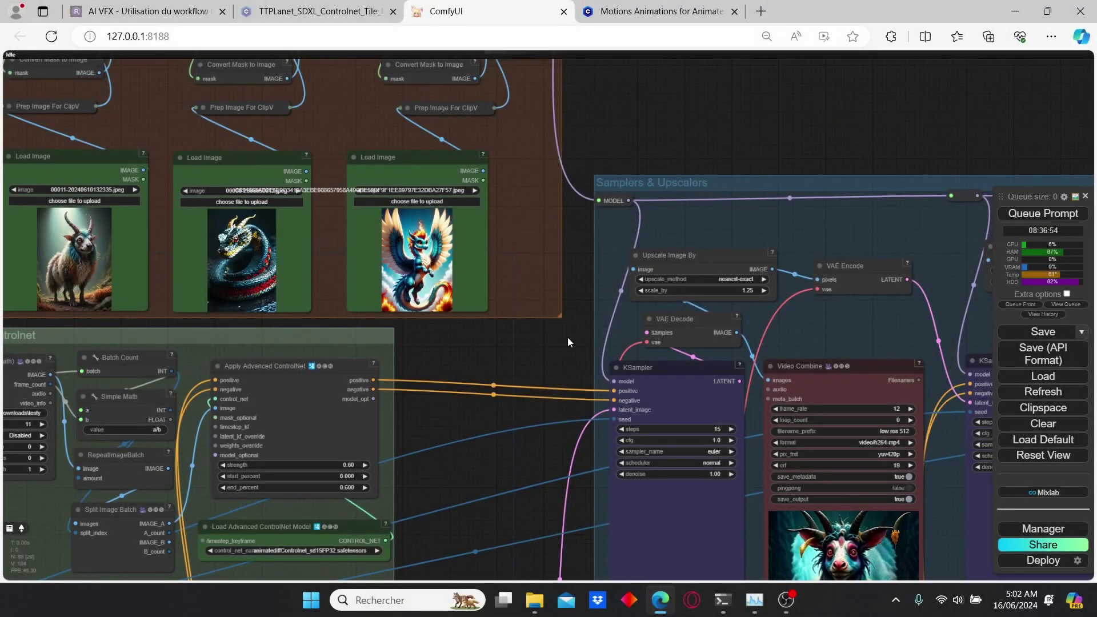
# Examine the Upscale Image By nodes and how they link the samplers in the Samplers & Upscalers group.
pyautogui.scroll(3, 514, 335)
pyautogui.scroll(1, 642, 336)
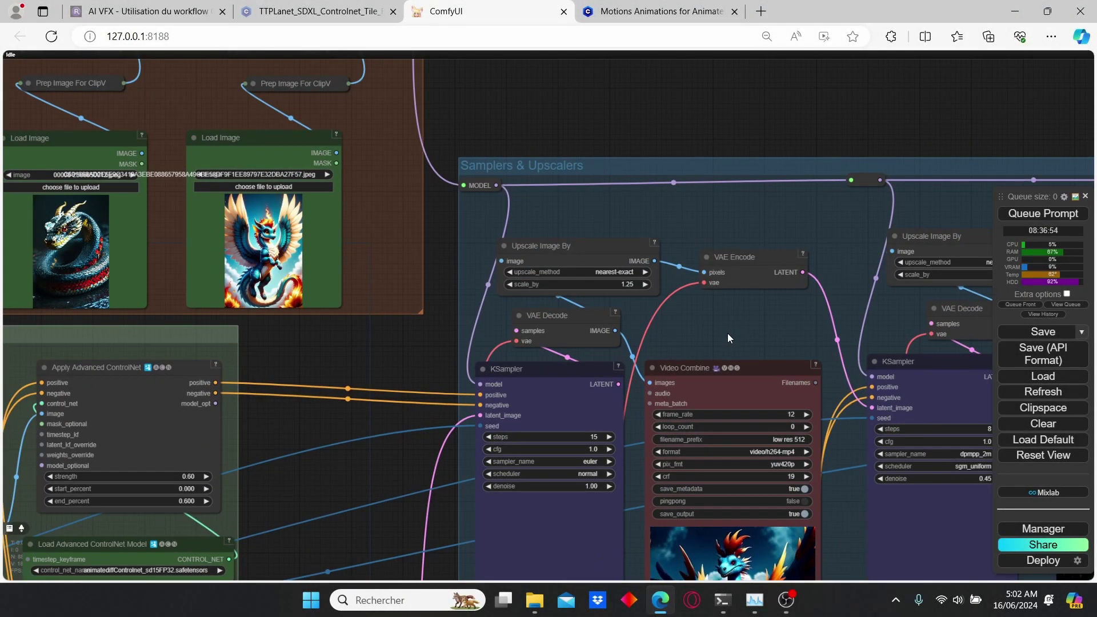
pyautogui.scroll(4, 727, 332)
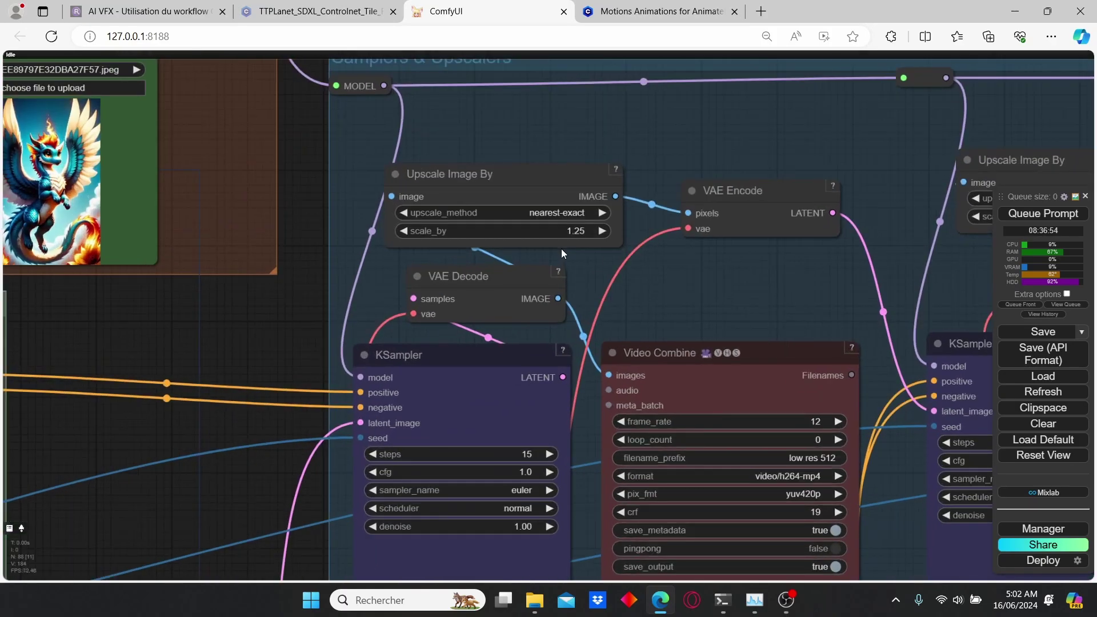
pyautogui.scroll(1, 625, 260)
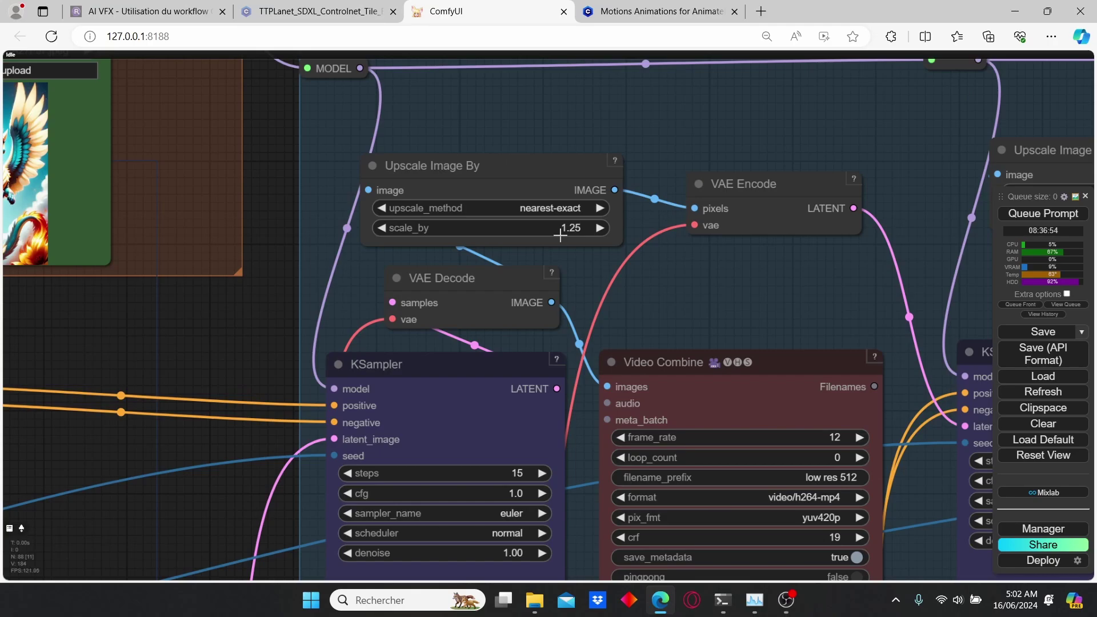
pyautogui.scroll(-3, 630, 260)
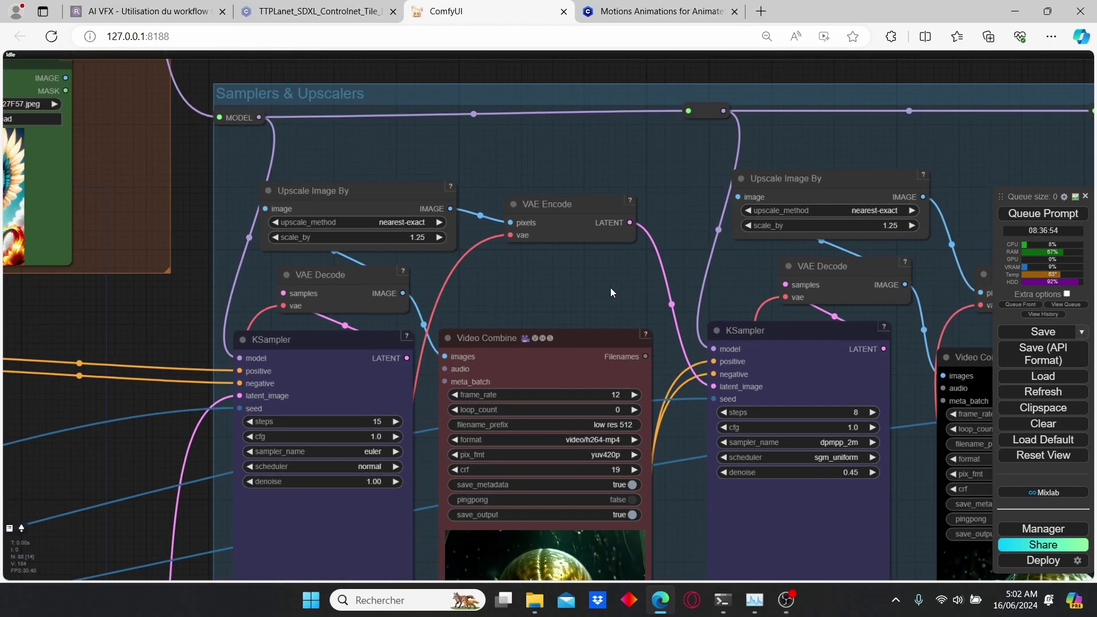
pyautogui.moveTo(610, 287); pyautogui.dragTo(516, 272)
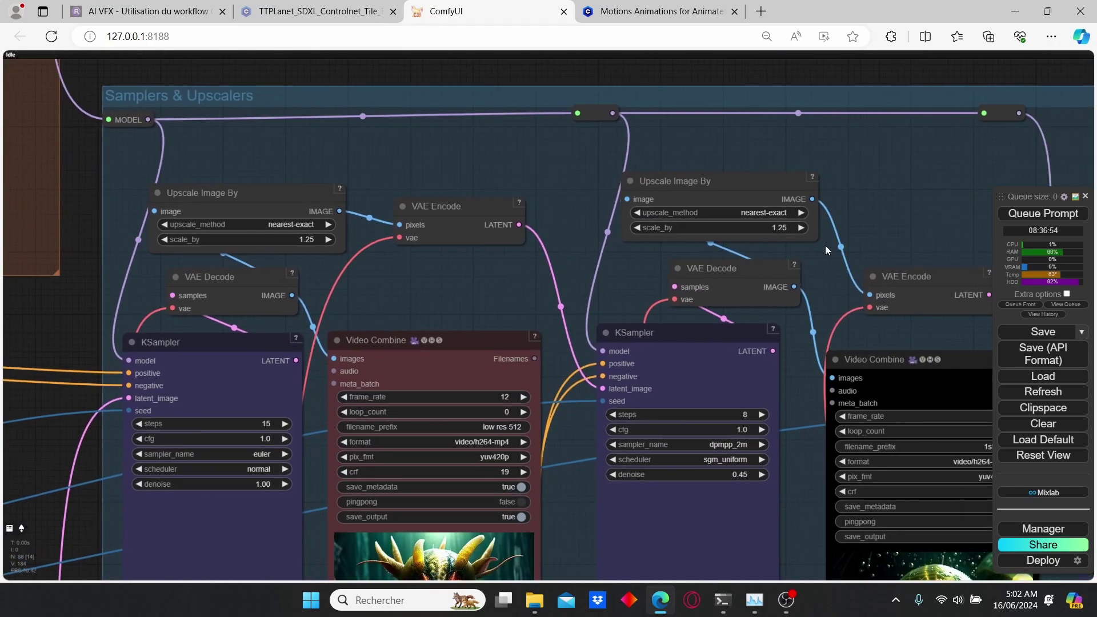
pyautogui.scroll(-1, 351, 294)
pyautogui.moveTo(351, 293); pyautogui.dragTo(599, 237)
pyautogui.scroll(2, 638, 300)
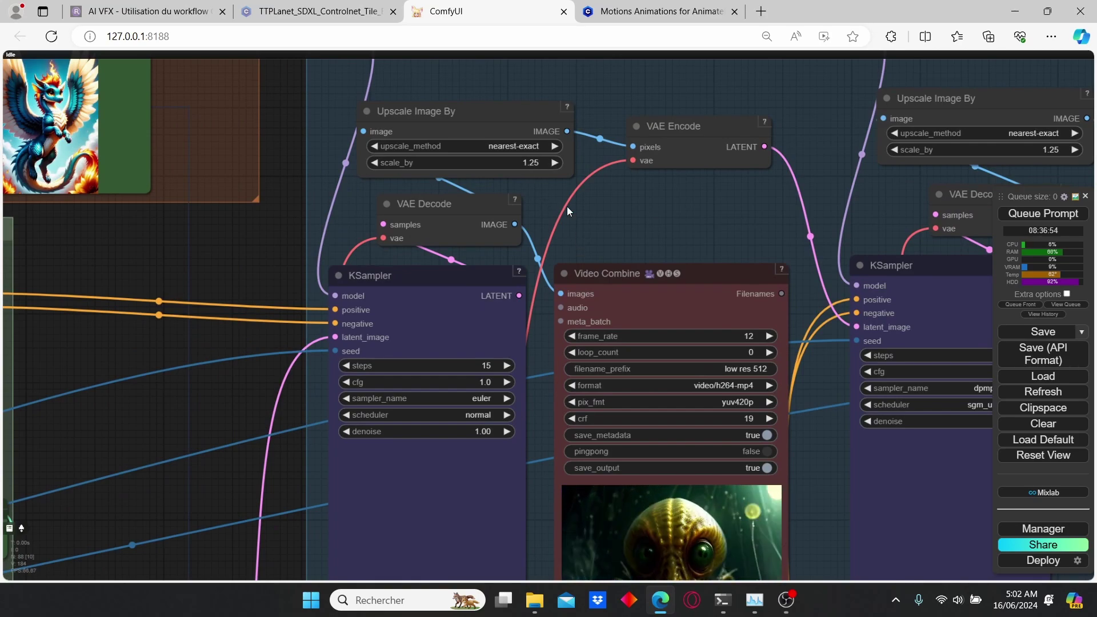
pyautogui.scroll(-2, 571, 209)
pyautogui.moveTo(710, 226); pyautogui.dragTo(680, 189)
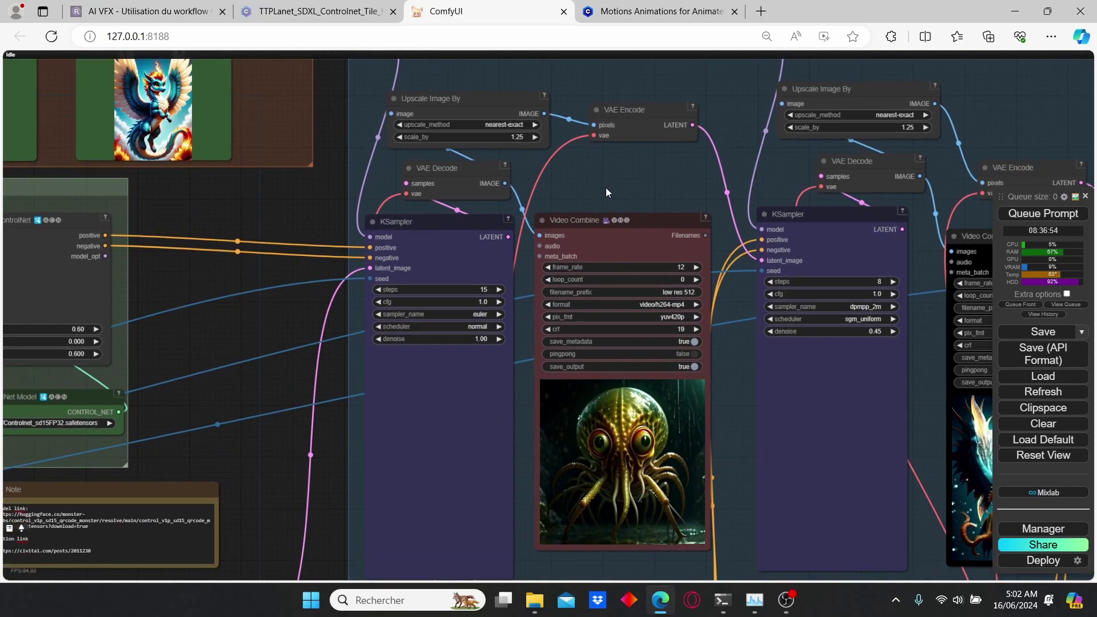
# Examine the steps, cfg, sampler, scheduler and denoise settings of the first KSampler.
pyautogui.scroll(4, 506, 315)
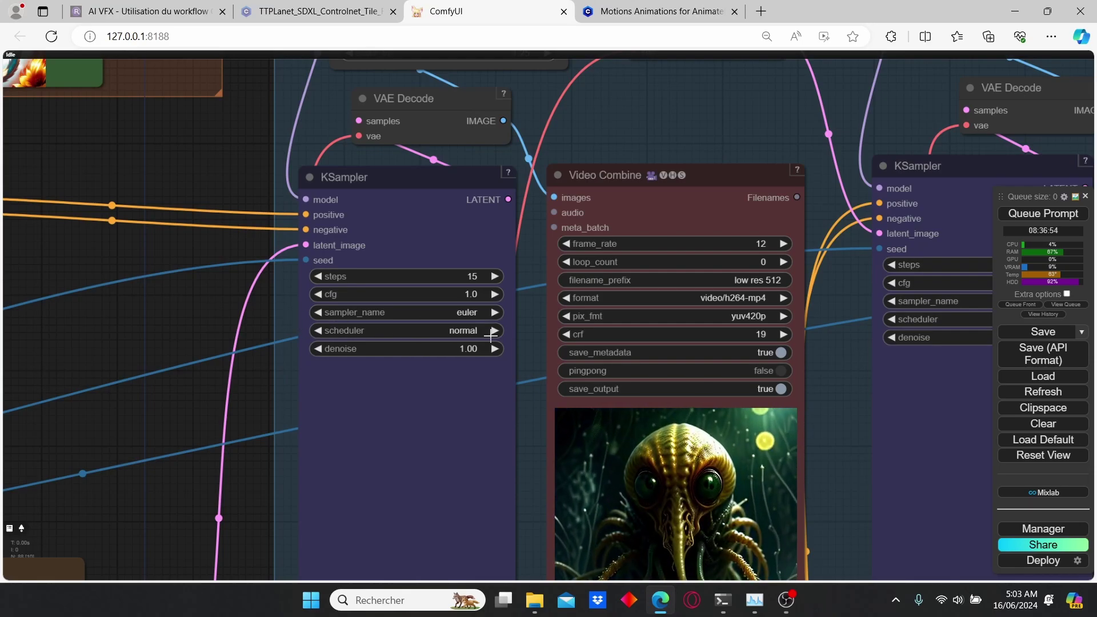
pyautogui.scroll(-2, 491, 336)
pyautogui.scroll(3, 414, 365)
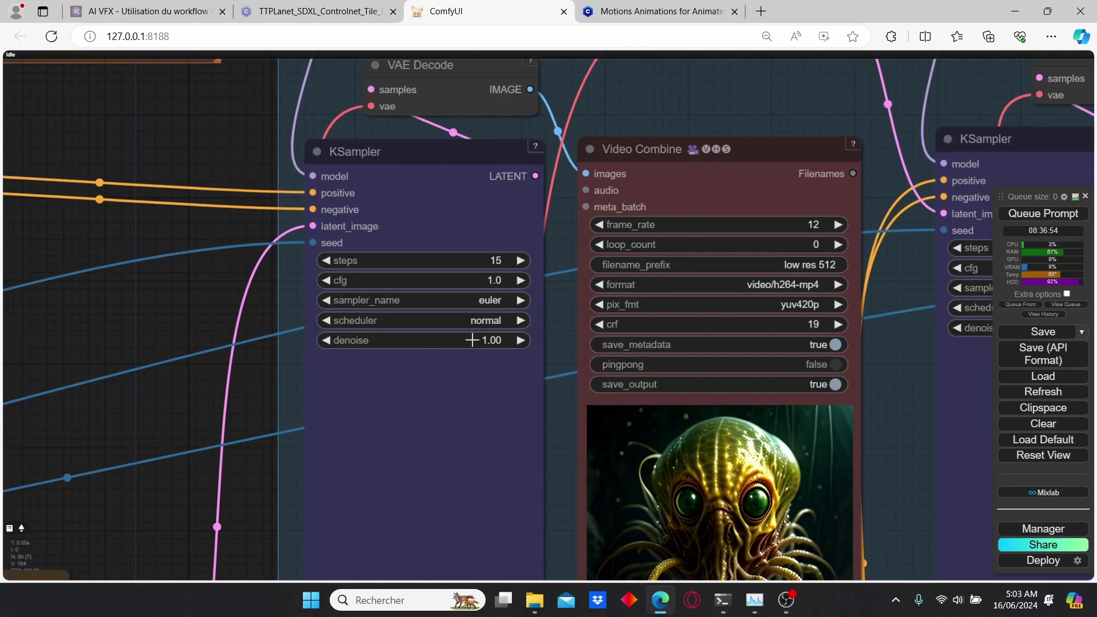
pyautogui.scroll(-4, 582, 341)
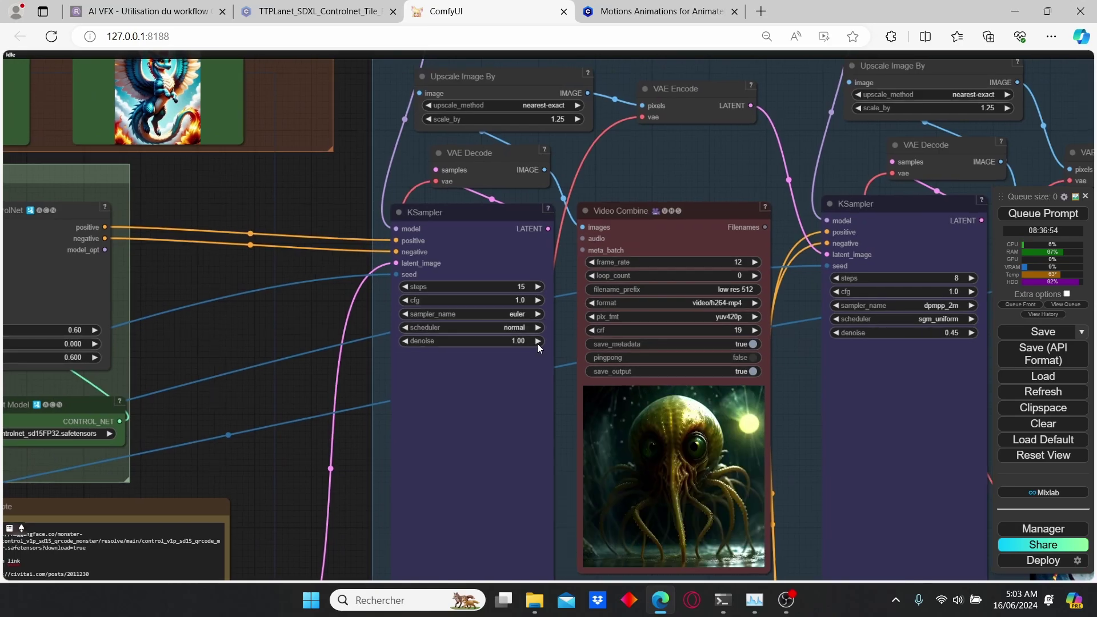
# Examine the second KSampler's sampling settings and compare them with those of the neighbouring samplers.
pyautogui.moveTo(772, 344); pyautogui.dragTo(574, 334)
pyautogui.scroll(3, 584, 358)
pyautogui.scroll(3, 665, 334)
pyautogui.scroll(-6, 573, 334)
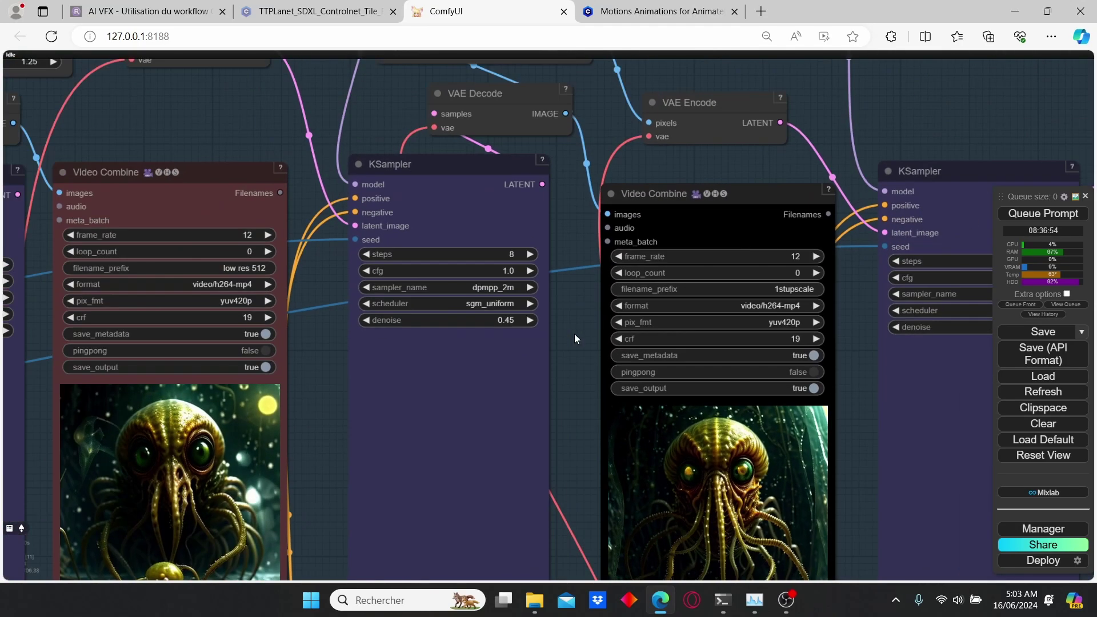
pyautogui.scroll(-2, 571, 337)
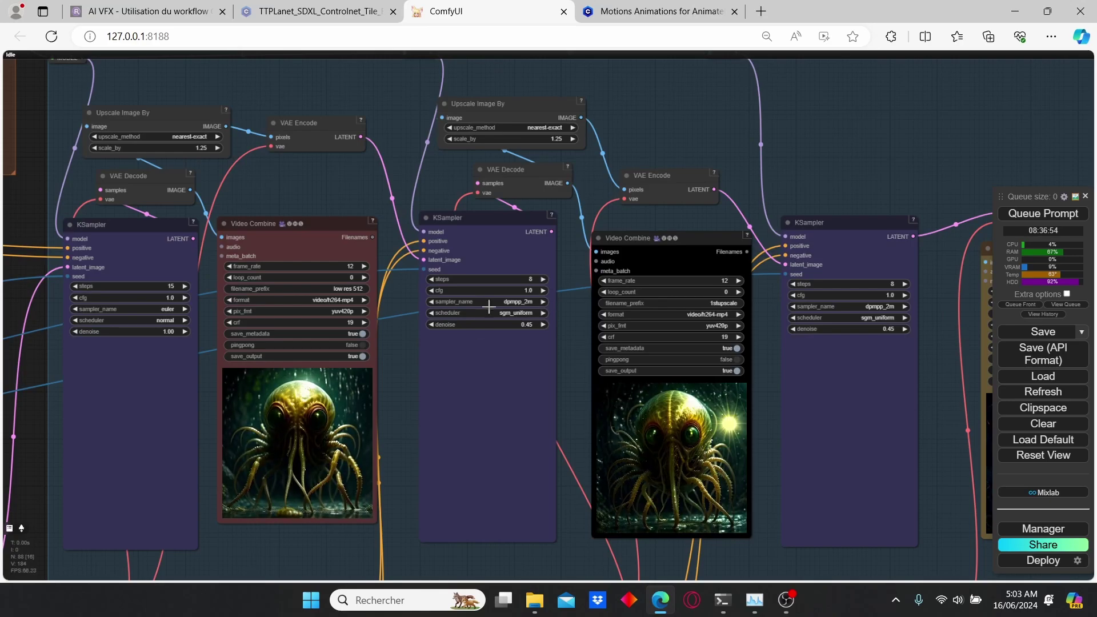
# Examine the steps, cfg, sampler, scheduler and denoise settings of the third KSampler beside the 2nd upscale Video Combine node.
pyautogui.scroll(4, 556, 360)
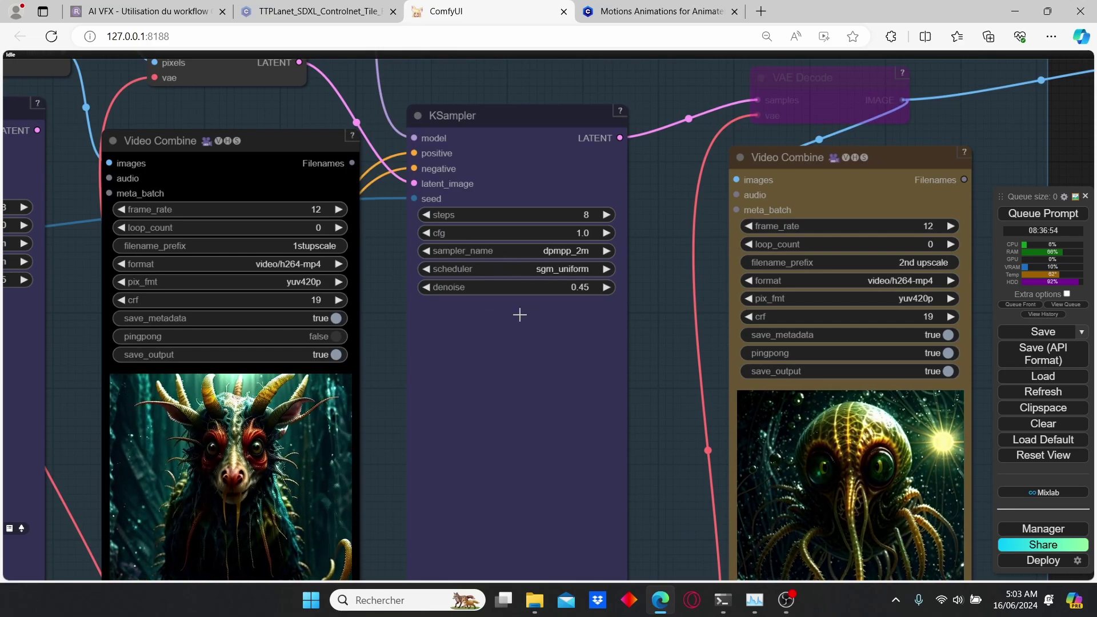
pyautogui.scroll(-1, 610, 305)
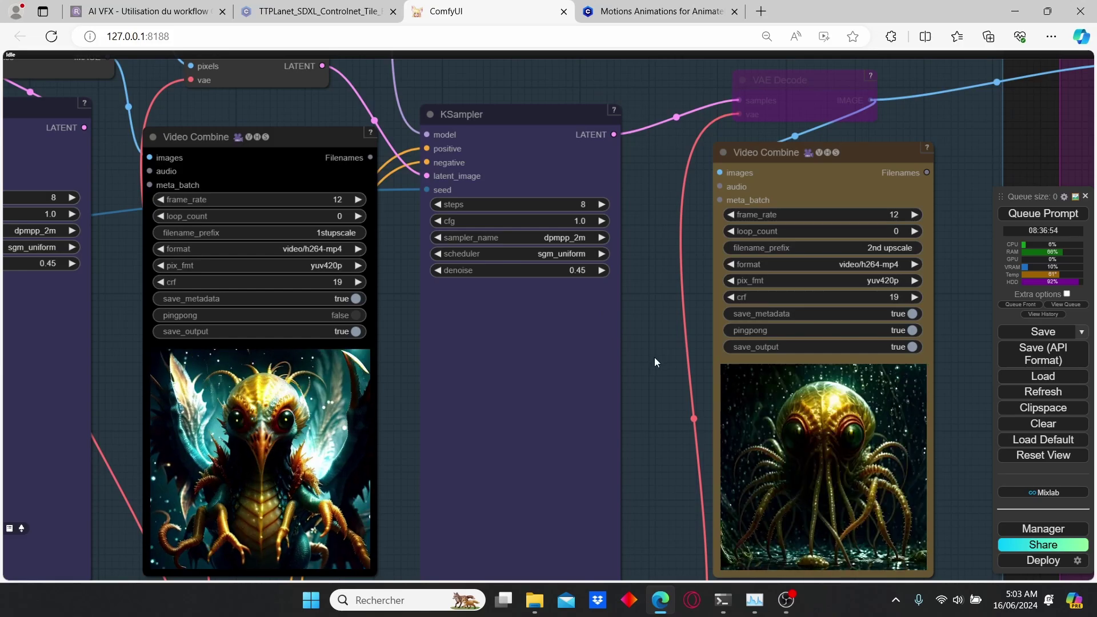
pyautogui.scroll(2, 656, 362)
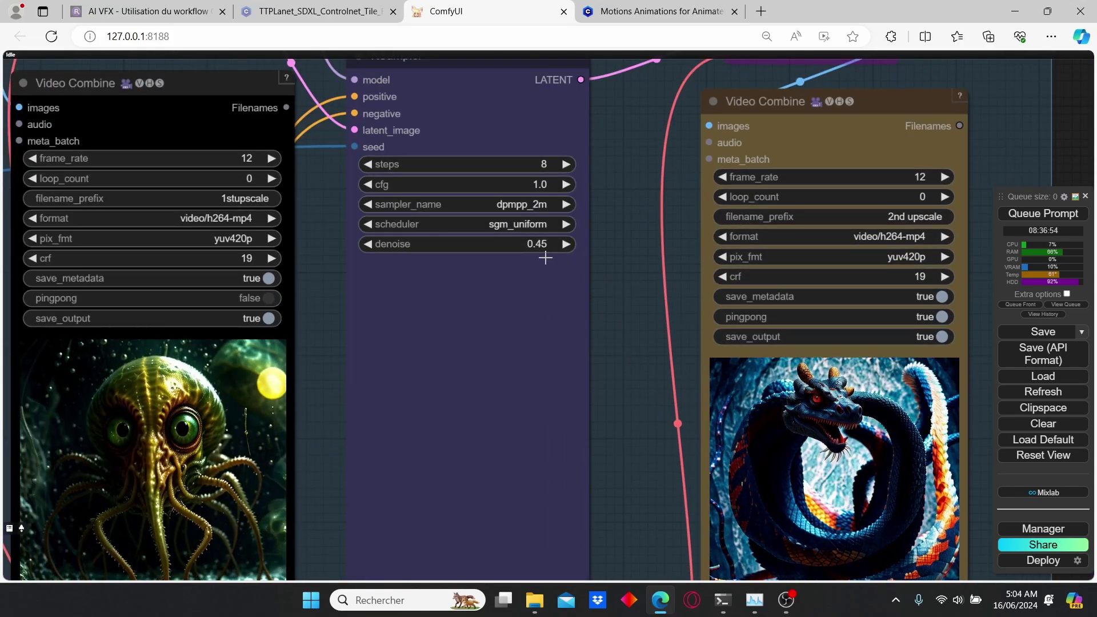
pyautogui.scroll(-5, 545, 258)
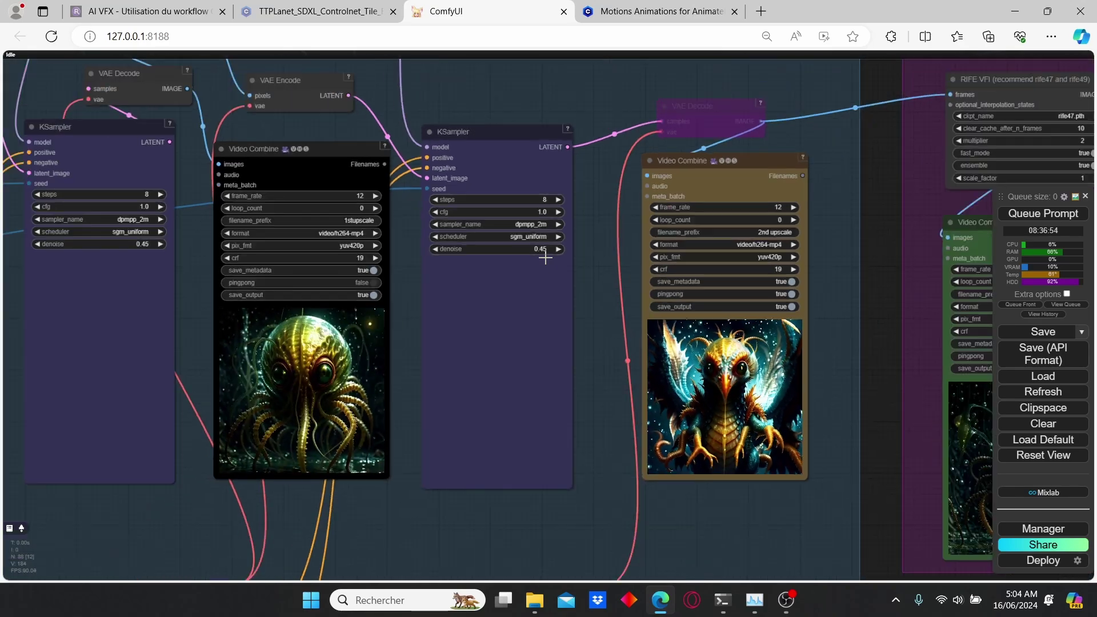
pyautogui.moveTo(578, 285); pyautogui.dragTo(557, 292)
pyautogui.scroll(2, 550, 296)
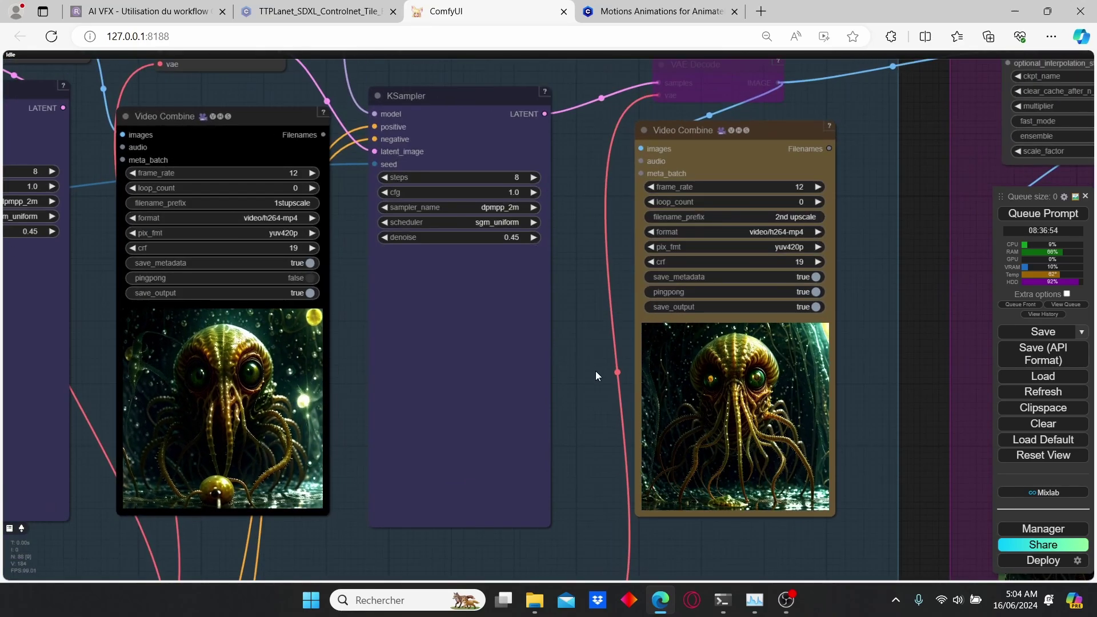
# Inspect the video preview of the 2nd upscale Video Combine node in detail.
pyautogui.scroll(3, 591, 372)
pyautogui.moveTo(541, 360); pyautogui.dragTo(411, 336)
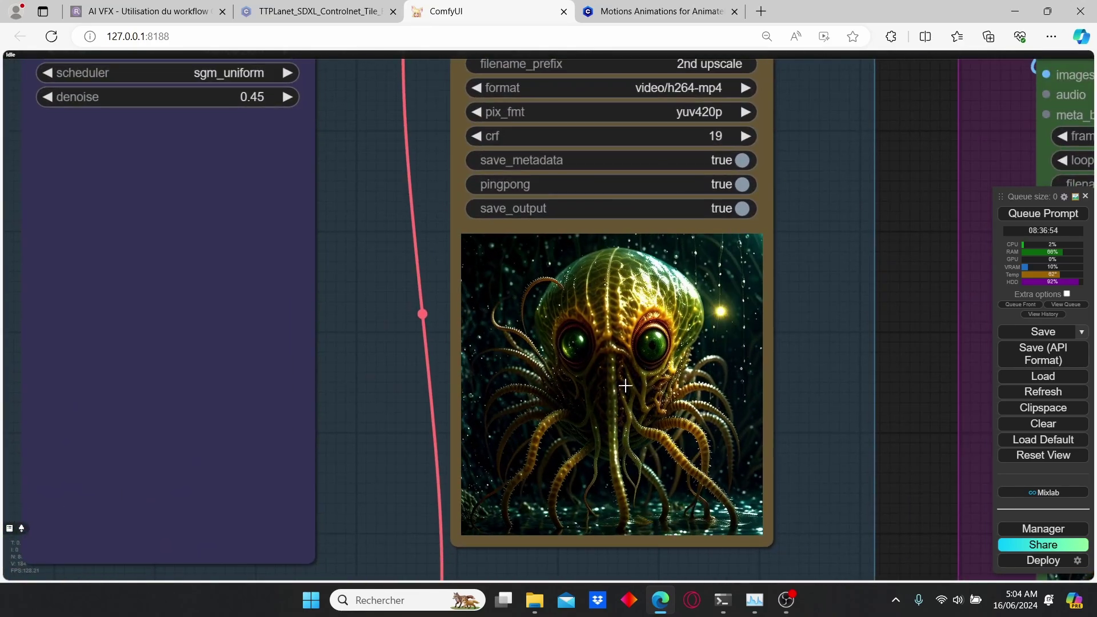
pyautogui.scroll(-3, 618, 385)
pyautogui.scroll(5, 482, 391)
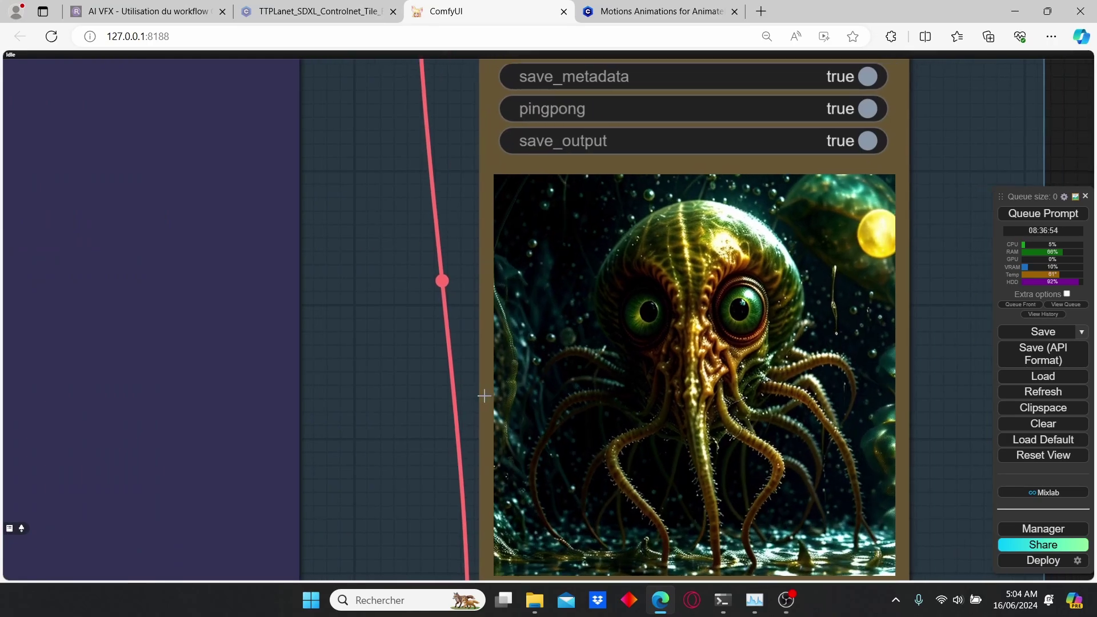
pyautogui.moveTo(483, 395); pyautogui.dragTo(468, 392)
pyautogui.scroll(2, 667, 359)
pyautogui.scroll(-5, 675, 319)
pyautogui.scroll(-4, 398, 333)
pyautogui.scroll(2, 493, 355)
pyautogui.scroll(3, 804, 362)
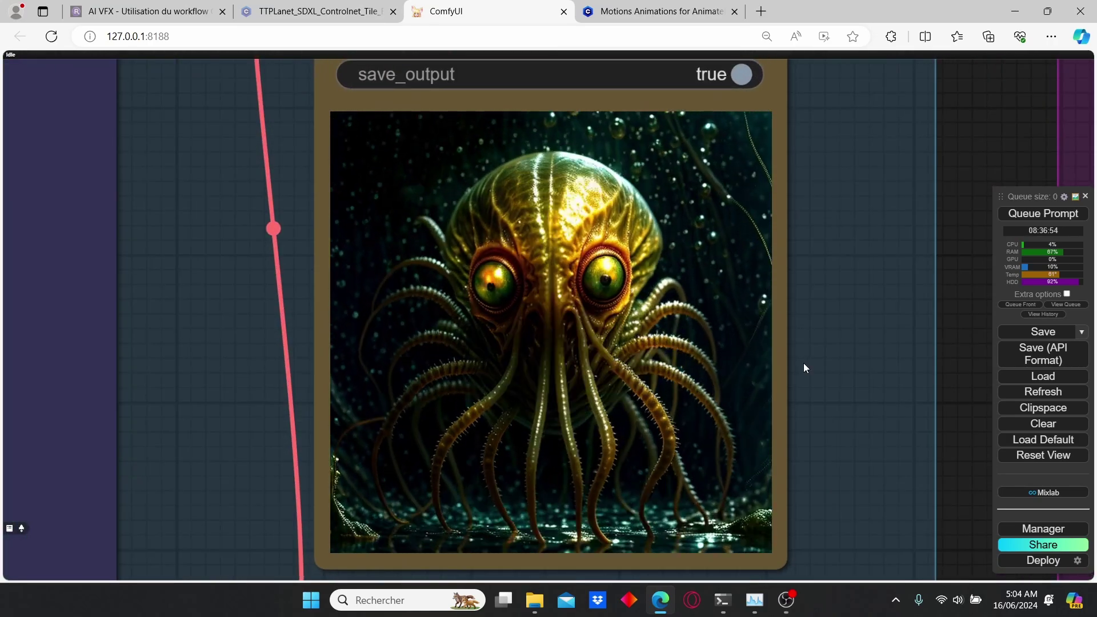
pyautogui.scroll(-10, 803, 362)
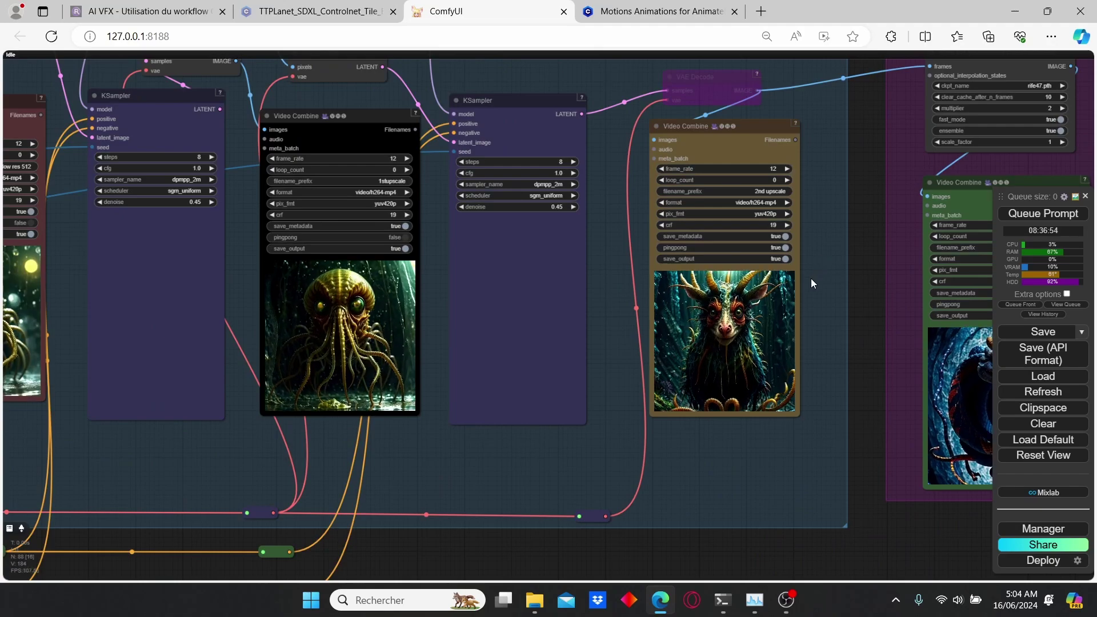
# Examine the RIFE VFI node's link from the last VAE Decode and its checkpoint and multiplier settings.
pyautogui.moveTo(819, 207); pyautogui.dragTo(628, 355)
pyautogui.scroll(4, 785, 380)
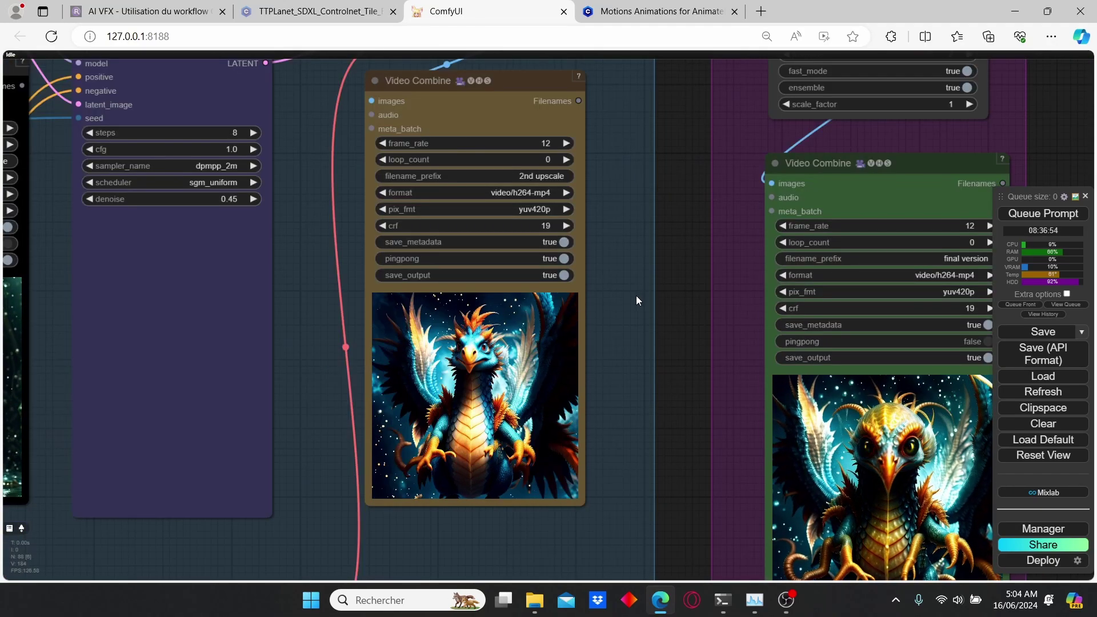
pyautogui.scroll(2, 660, 265)
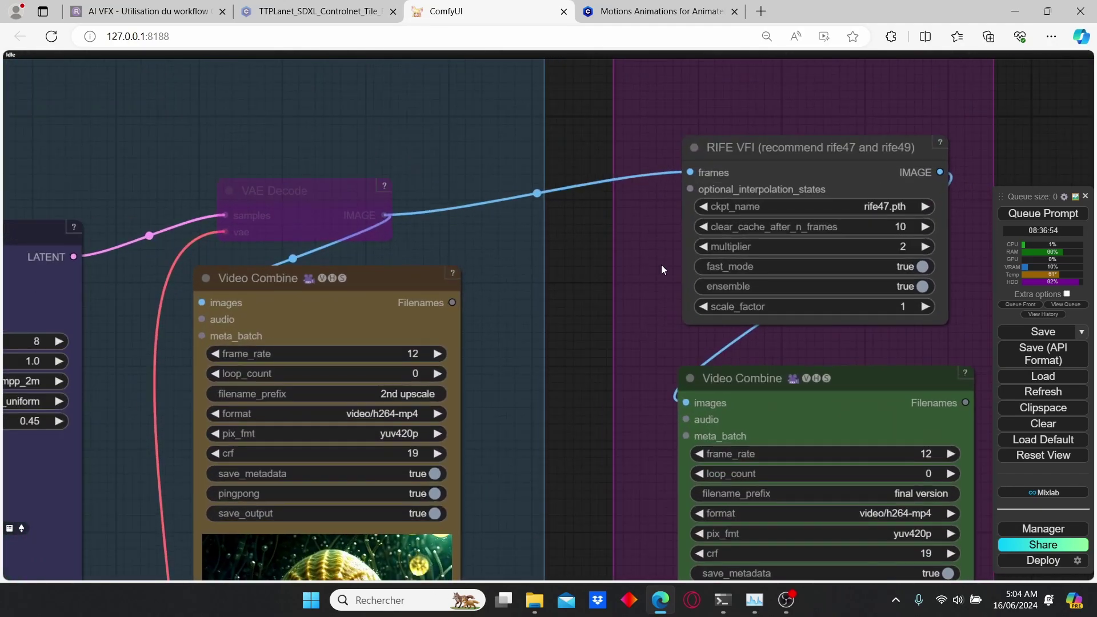
pyautogui.moveTo(660, 265); pyautogui.dragTo(616, 265)
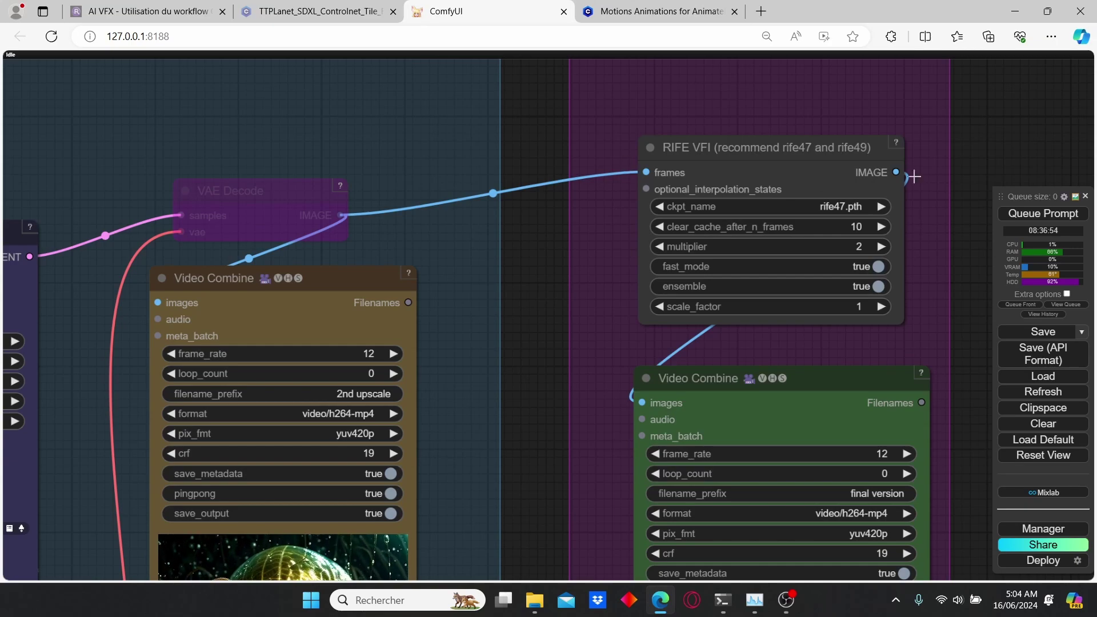
pyautogui.scroll(-1, 632, 307)
pyautogui.scroll(5, 612, 209)
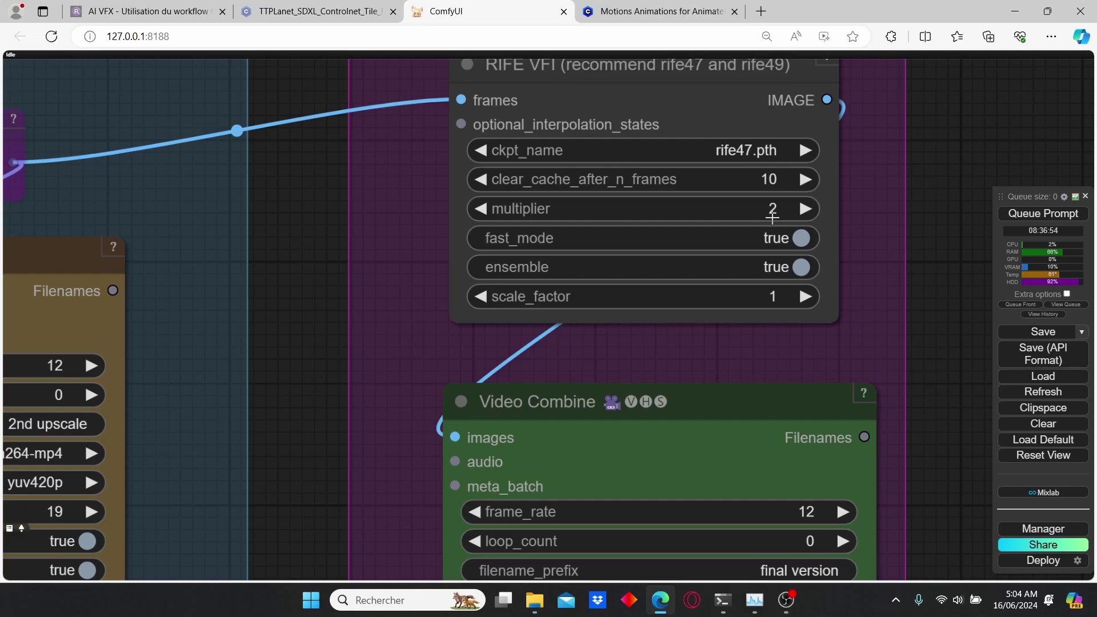
pyautogui.scroll(-3, 747, 291)
# Examine the settings and video preview of the final version Video Combine node.
pyautogui.moveTo(739, 333); pyautogui.dragTo(702, 52)
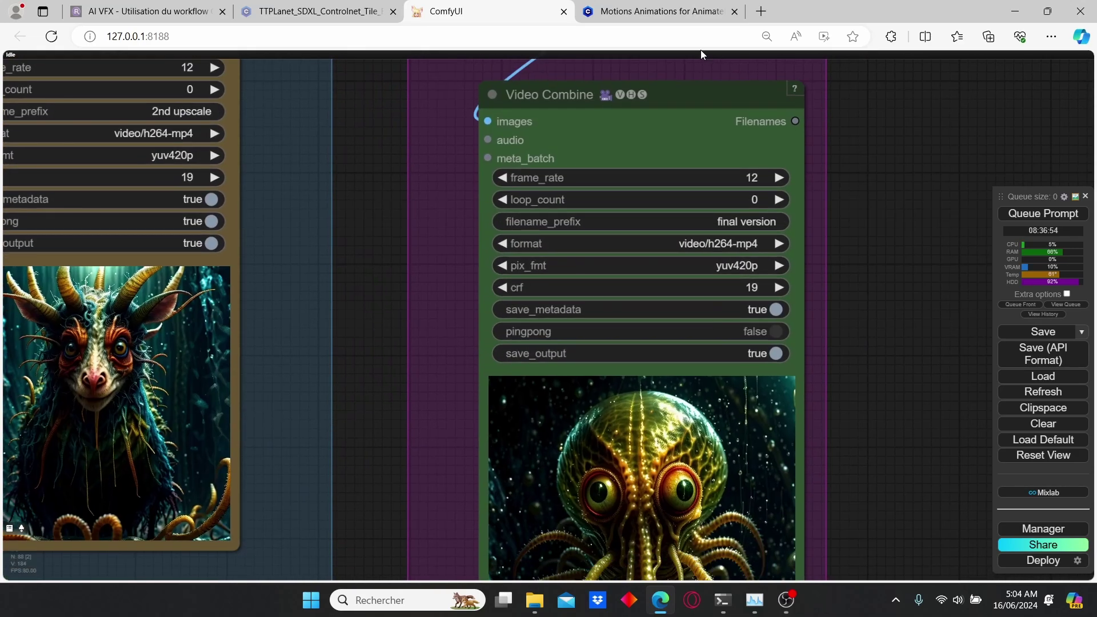
pyautogui.moveTo(833, 457); pyautogui.dragTo(810, 236)
pyautogui.scroll(5, 810, 241)
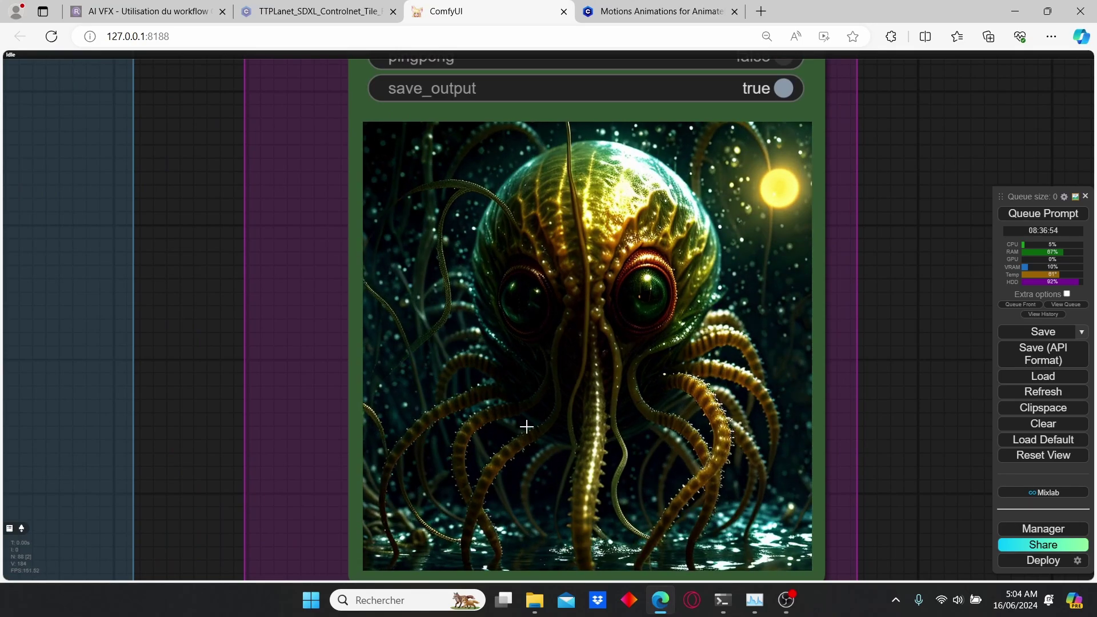
pyautogui.scroll(-1, 622, 385)
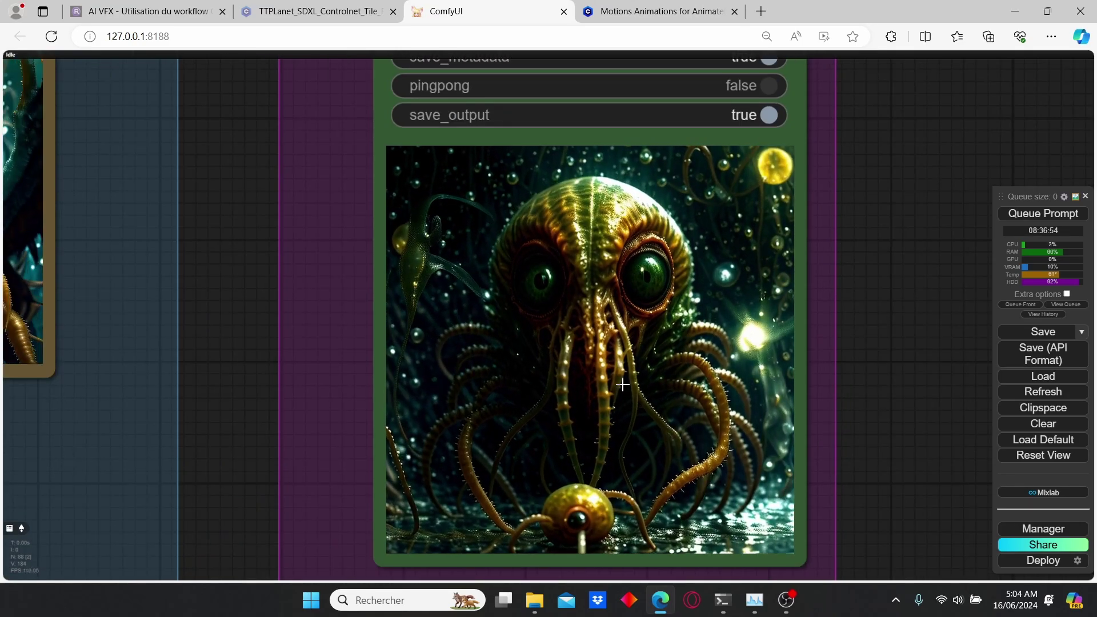
pyautogui.scroll(-3, 622, 384)
pyautogui.scroll(-2, 232, 309)
pyautogui.moveTo(266, 303); pyautogui.dragTo(407, 351)
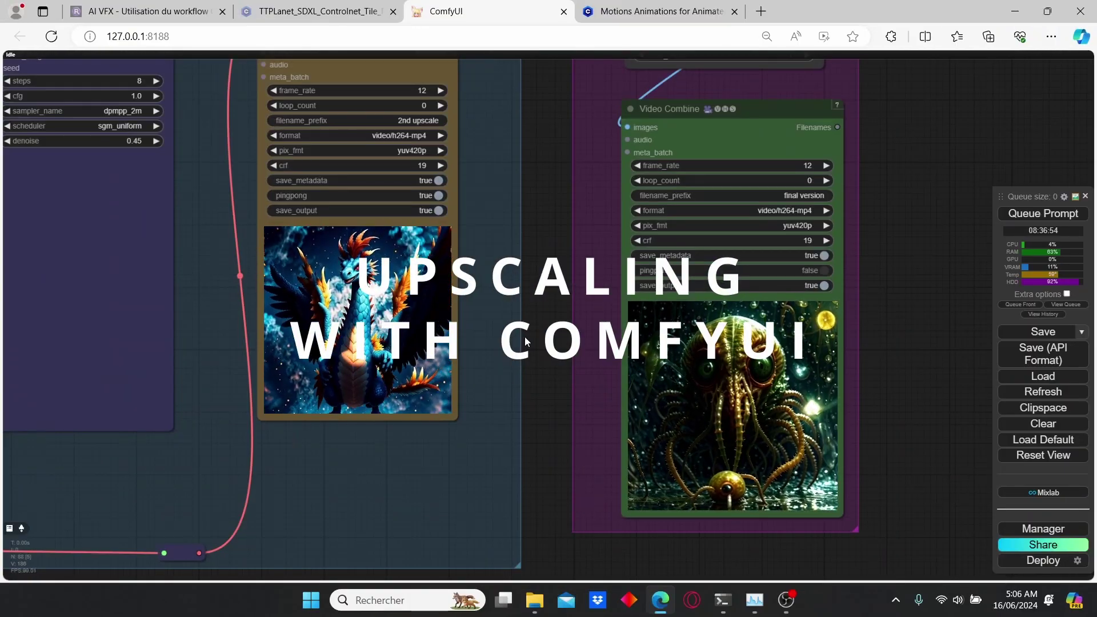
# Compare the previews of the 2nd upscale and final version Video Combine nodes.
pyautogui.scroll(-3, 525, 337)
pyautogui.scroll(4, 473, 370)
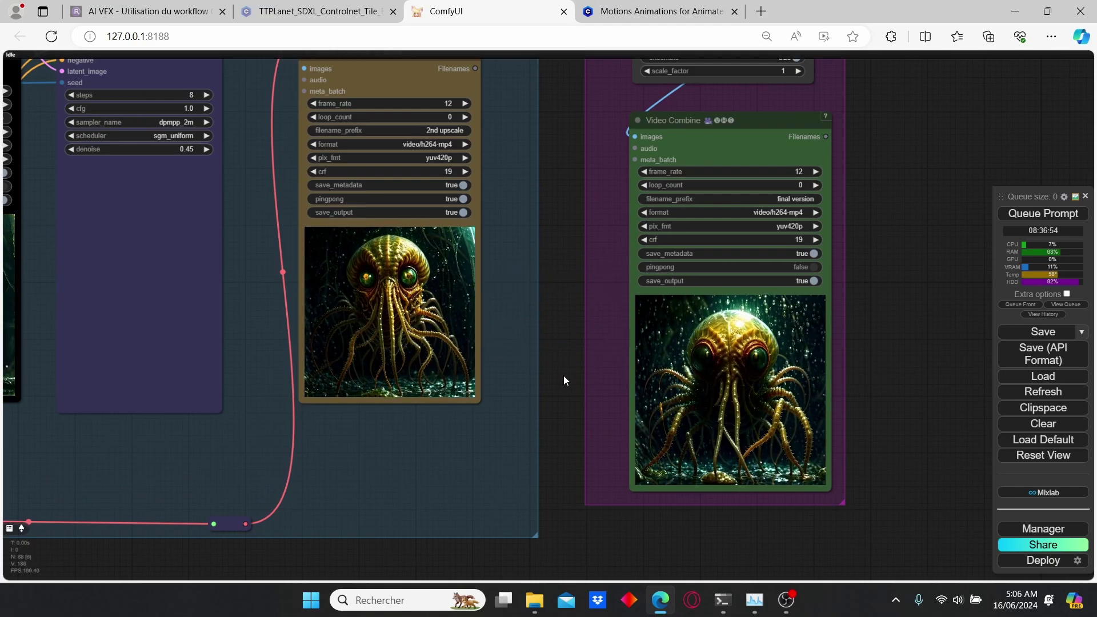
pyautogui.scroll(3, 522, 383)
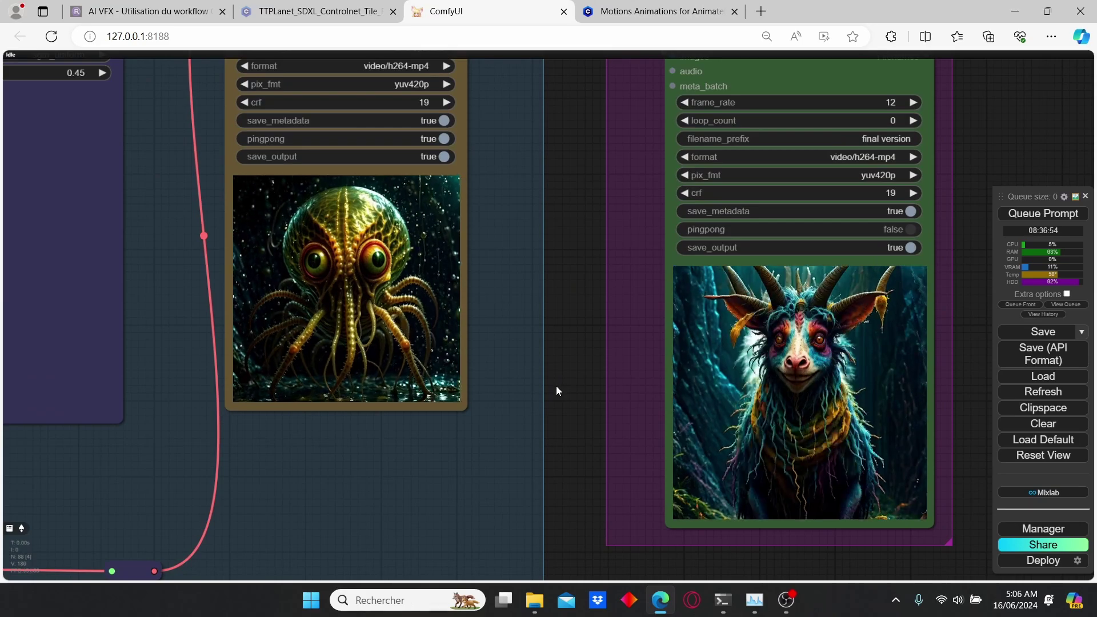
pyautogui.scroll(-5, 571, 386)
pyautogui.scroll(4, 598, 391)
pyautogui.moveTo(650, 384); pyautogui.dragTo(562, 380)
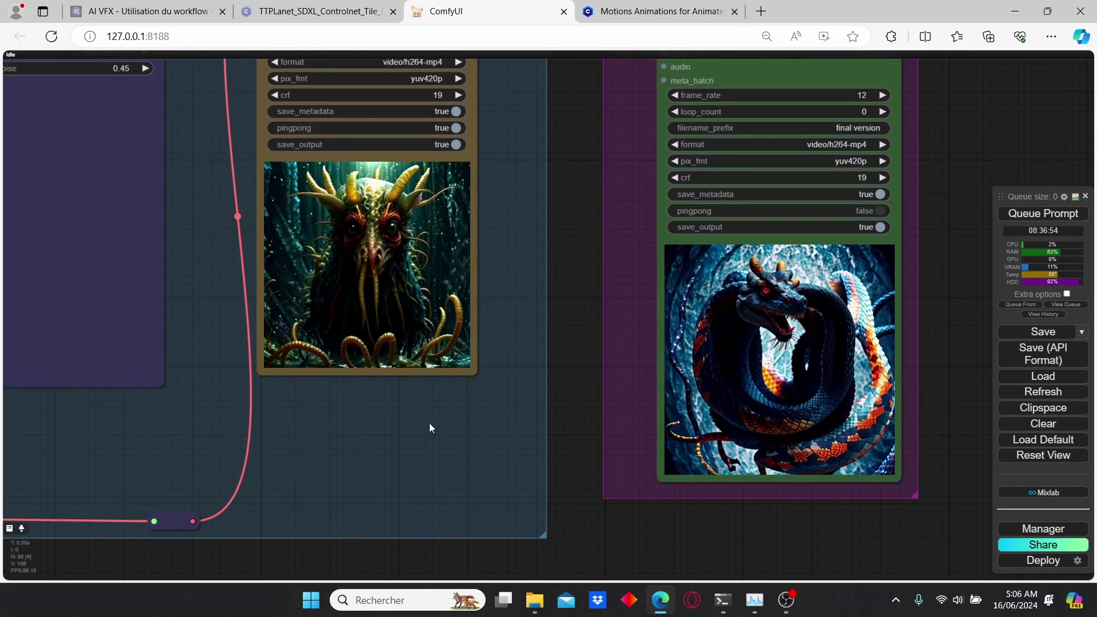
pyautogui.moveTo(385, 421); pyautogui.dragTo(701, 442)
pyautogui.scroll(-4, 487, 422)
# Look over the chain of samplers, upscalers and video outputs back to the Load Image and QrCode Controlnet groups.
pyautogui.moveTo(361, 423); pyautogui.dragTo(539, 420)
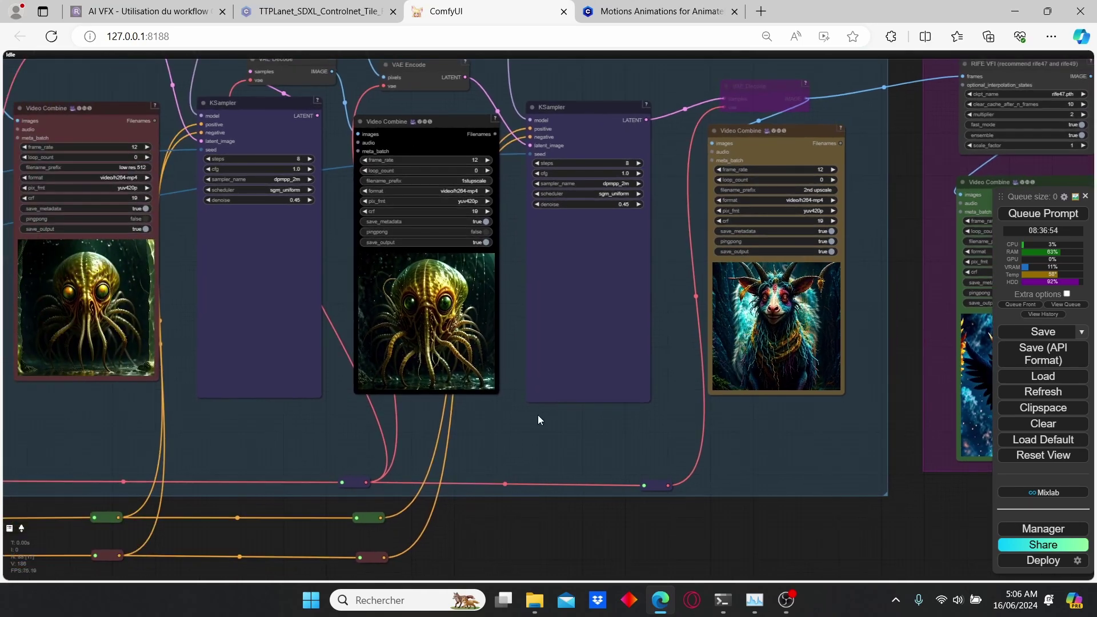
pyautogui.scroll(-2, 520, 375)
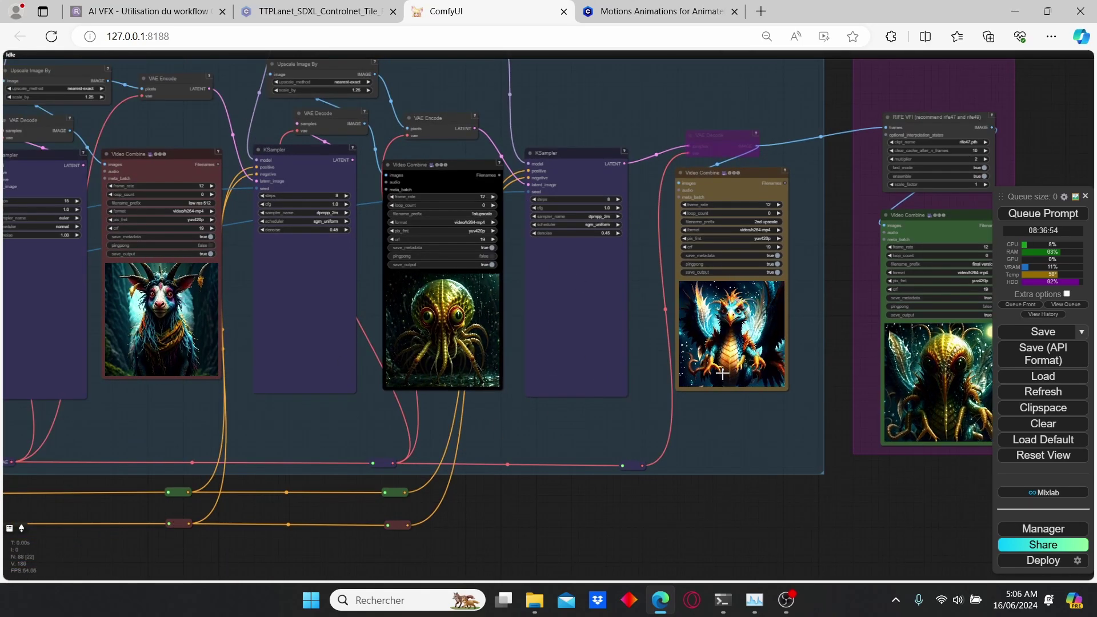
pyautogui.scroll(4, 727, 321)
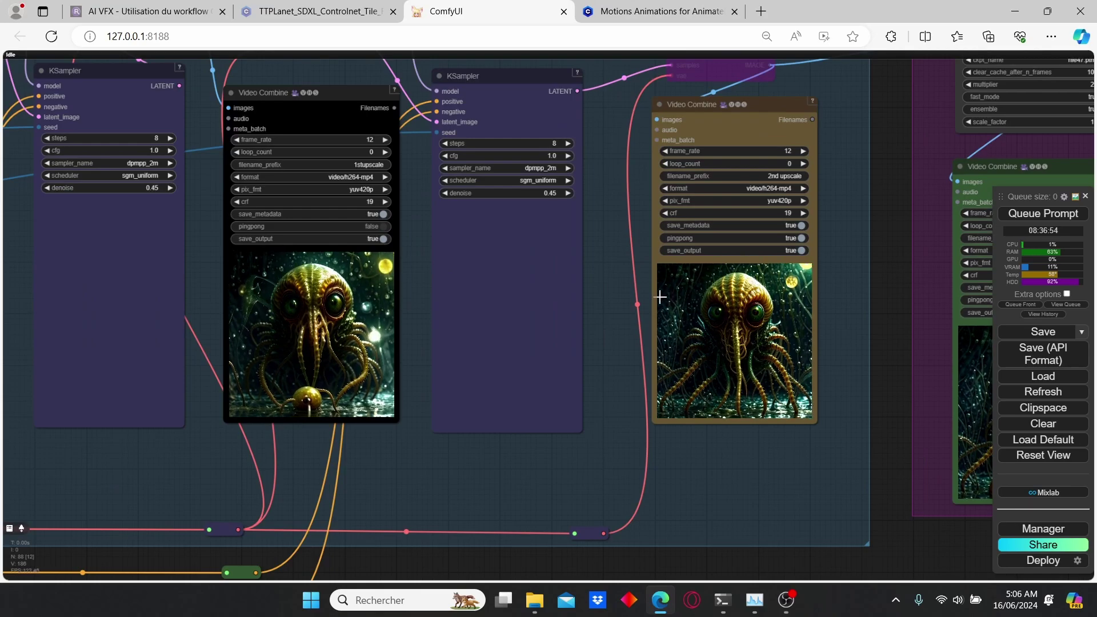
pyautogui.scroll(-3, 654, 299)
pyautogui.moveTo(162, 257); pyautogui.dragTo(567, 329)
pyautogui.scroll(3, 319, 222)
pyautogui.scroll(1, 319, 222)
pyautogui.scroll(-8, 319, 223)
pyautogui.moveTo(176, 218); pyautogui.dragTo(418, 295)
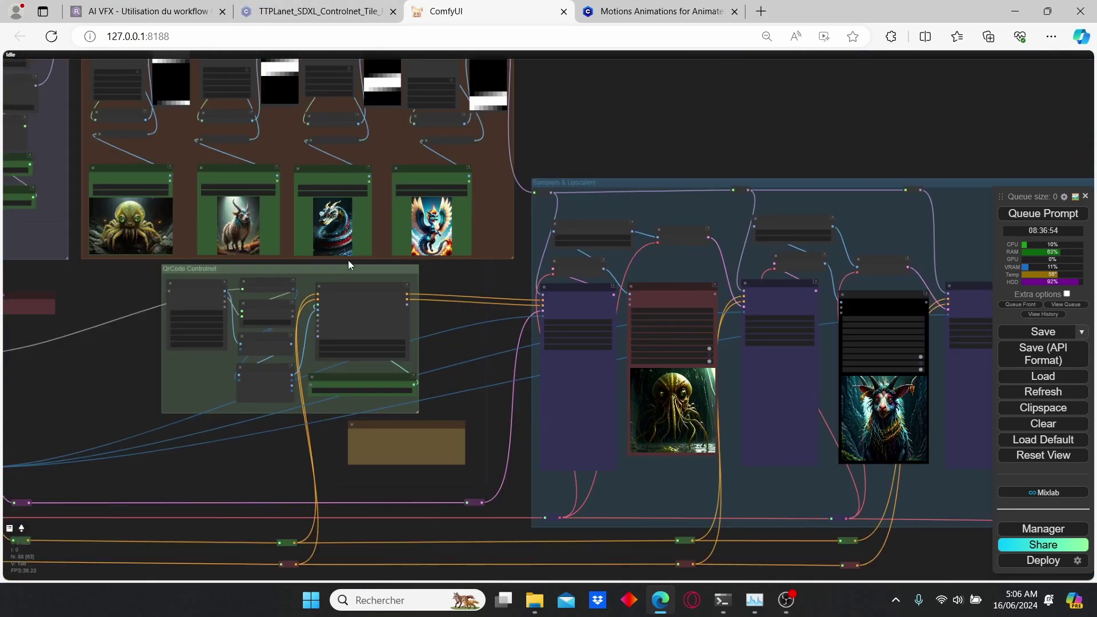
# Set all nodes in the group holding the Load Image nodes to Never.
pyautogui.scroll(4, 452, 204)
pyautogui.moveTo(539, 273); pyautogui.dragTo(299, 225)
pyautogui.scroll(2, 299, 225)
pyautogui.rightClick(259, 183)
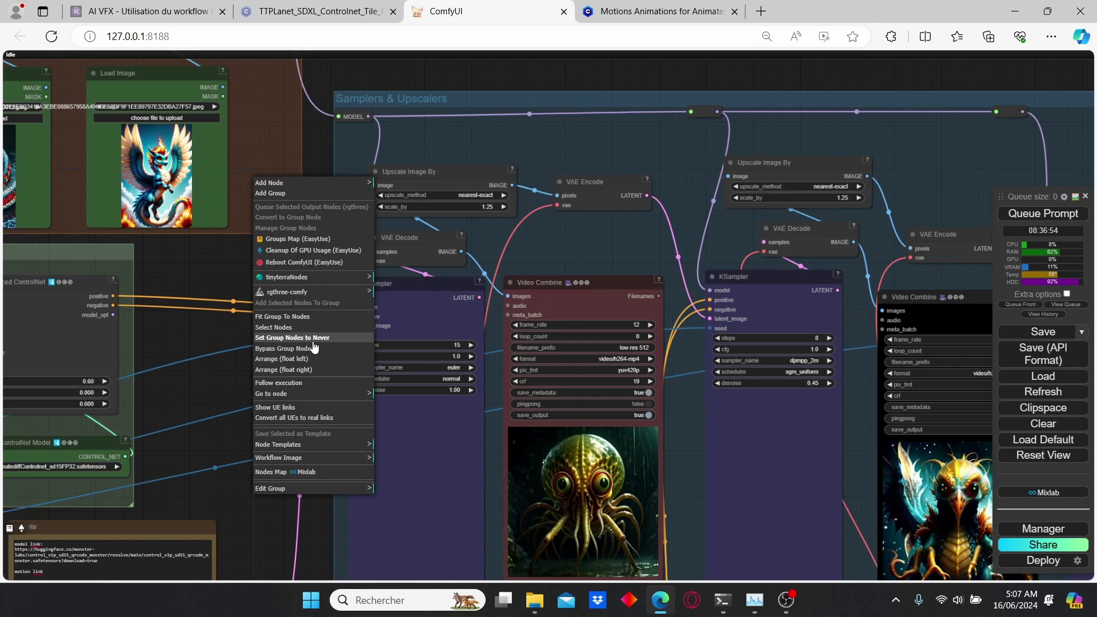
pyautogui.click(312, 341)
# Set the nodes of the QrCode Controlnet group and of the AnimateDiff model group to Never.
pyautogui.scroll(-5, 308, 341)
pyautogui.rightClick(410, 264)
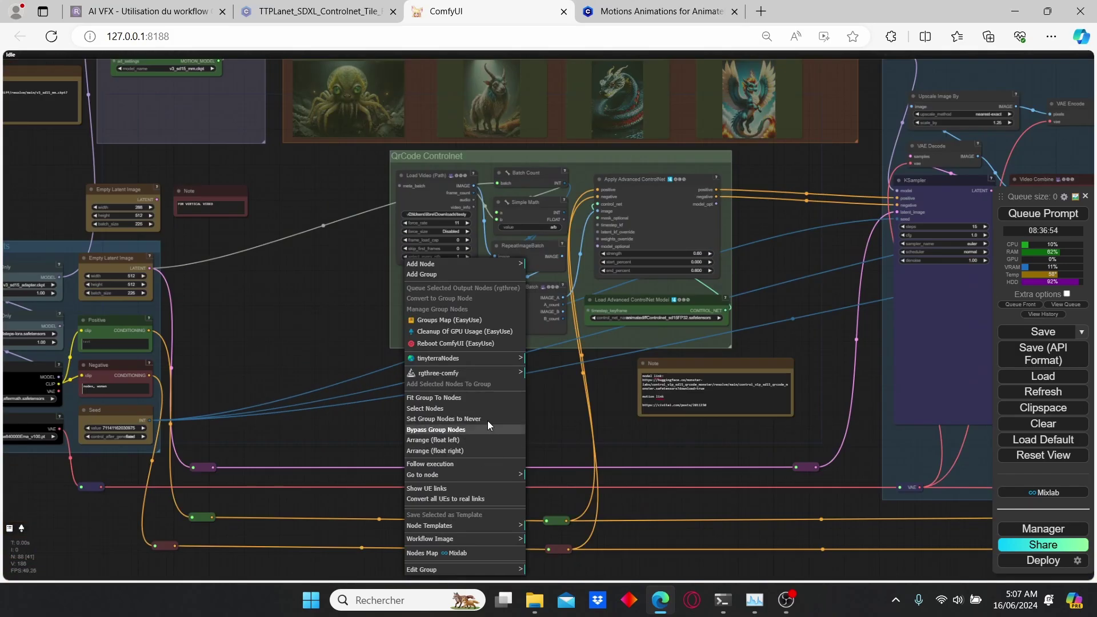
pyautogui.click(488, 429)
pyautogui.scroll(-4, 462, 407)
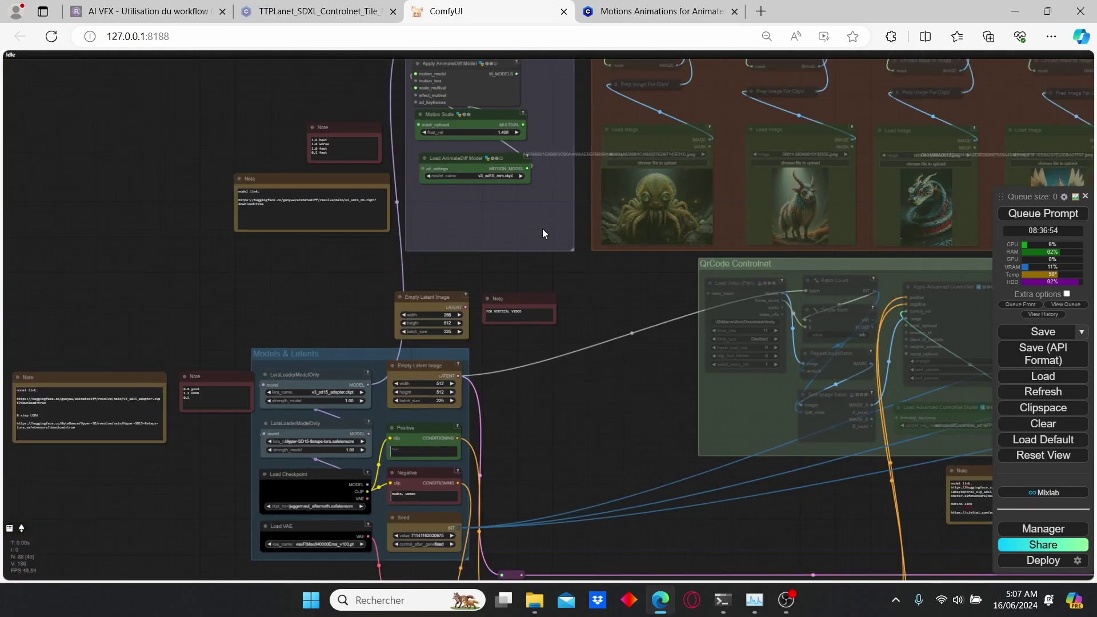
pyautogui.scroll(2, 542, 228)
pyautogui.rightClick(543, 229)
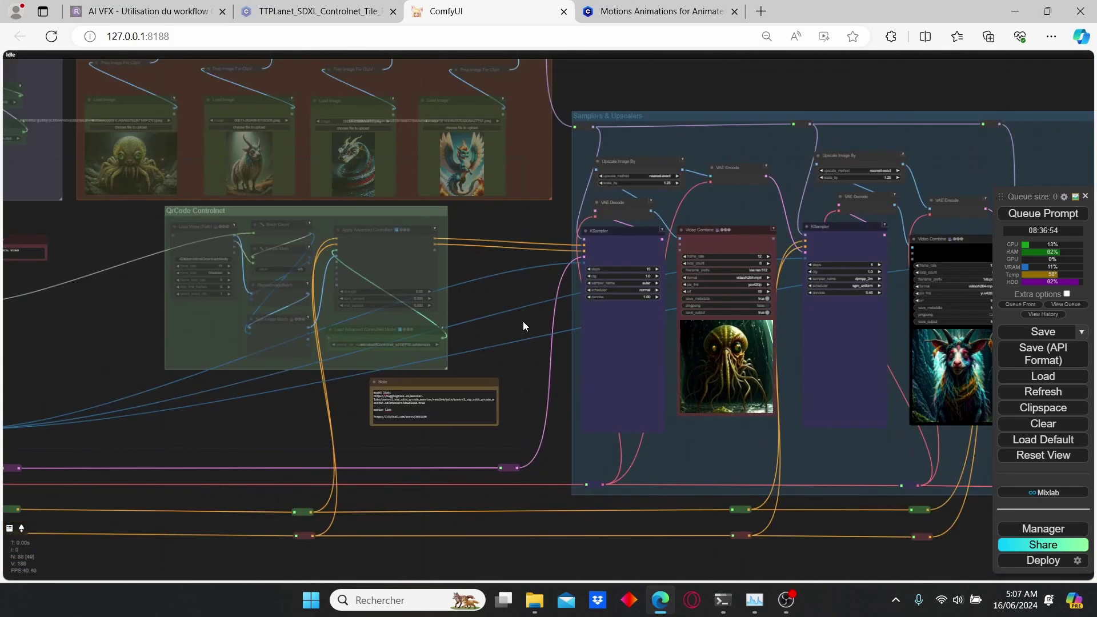
# Look over the LoRA, checkpoint, VAE, prompt, seed and latent nodes in the Models & Latents group.
pyautogui.moveTo(523, 321); pyautogui.dragTo(713, 264)
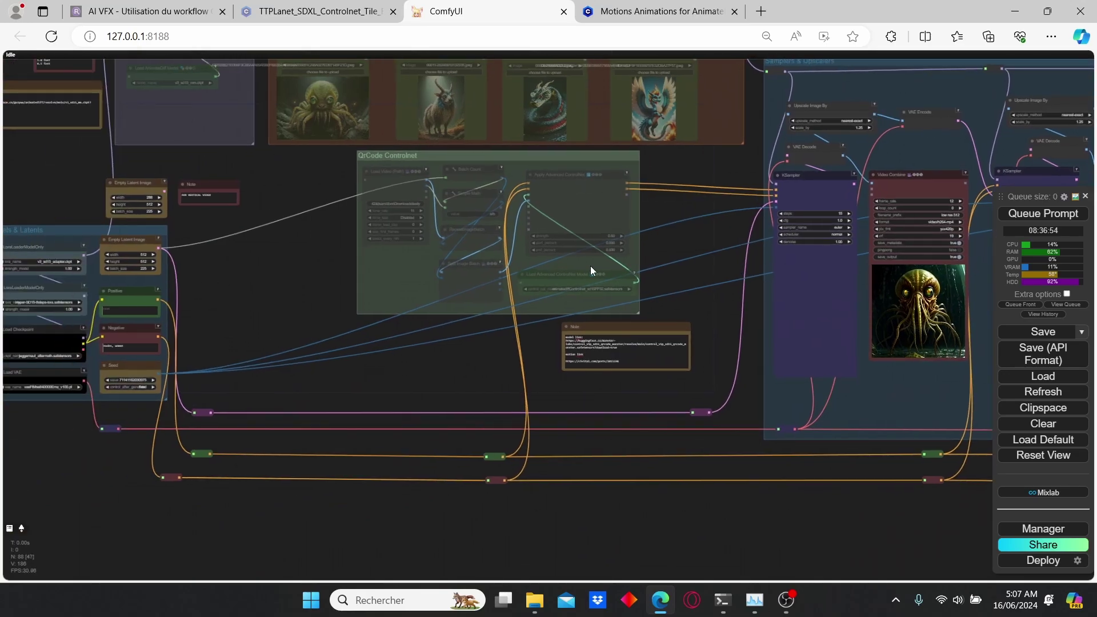
pyautogui.scroll(3, 192, 281)
pyautogui.moveTo(194, 279); pyautogui.dragTo(356, 282)
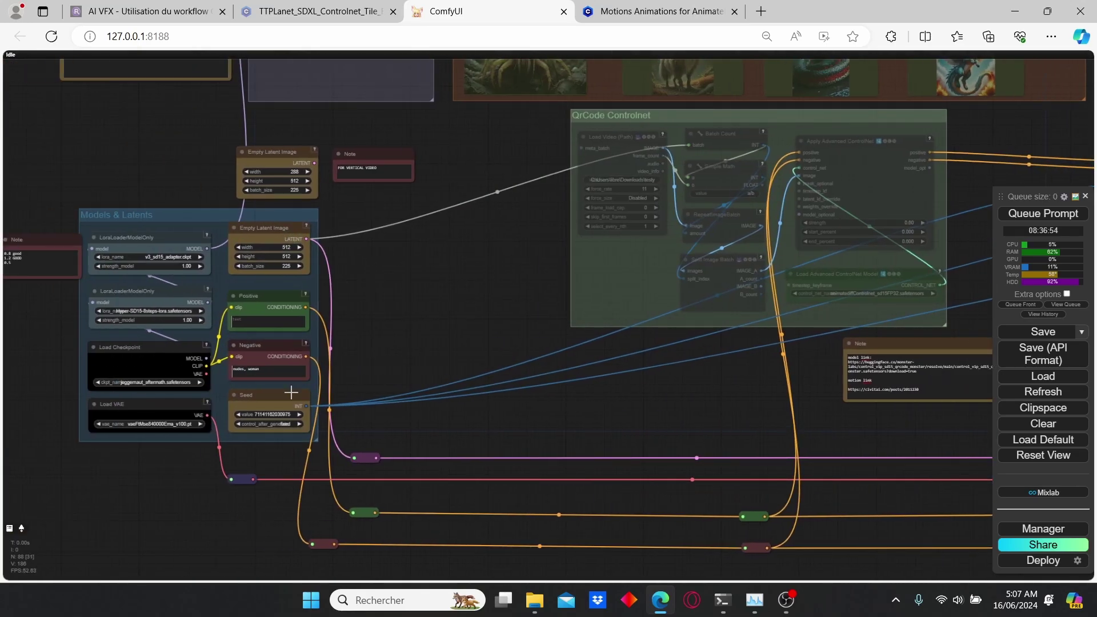
pyautogui.moveTo(797, 431); pyautogui.dragTo(701, 409)
pyautogui.scroll(-1, 389, 386)
pyautogui.scroll(3, 292, 401)
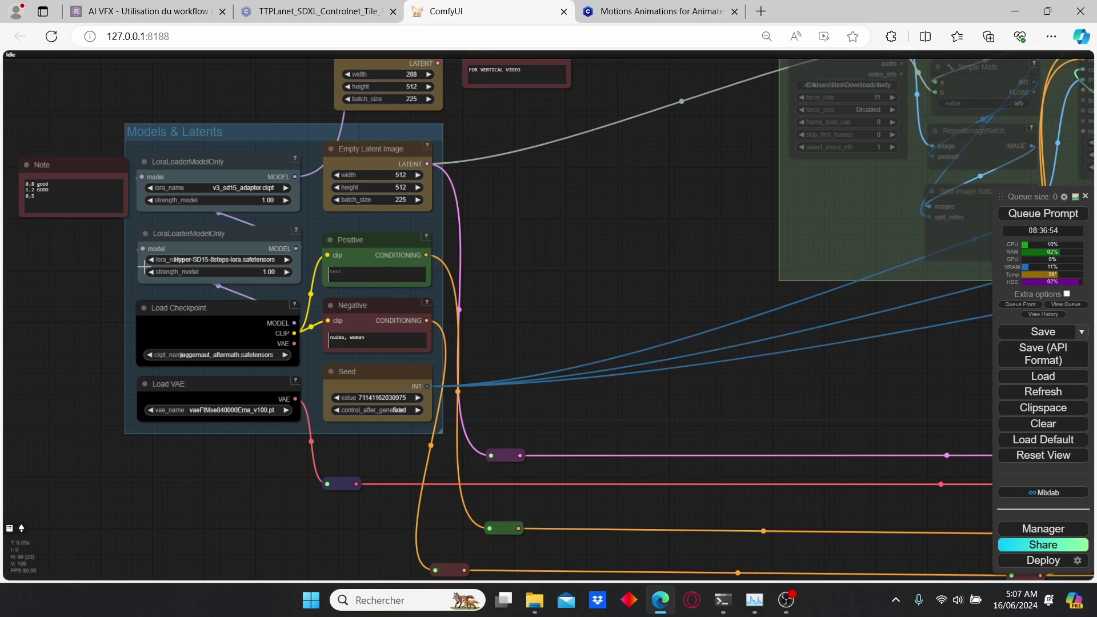
pyautogui.scroll(-2, 744, 404)
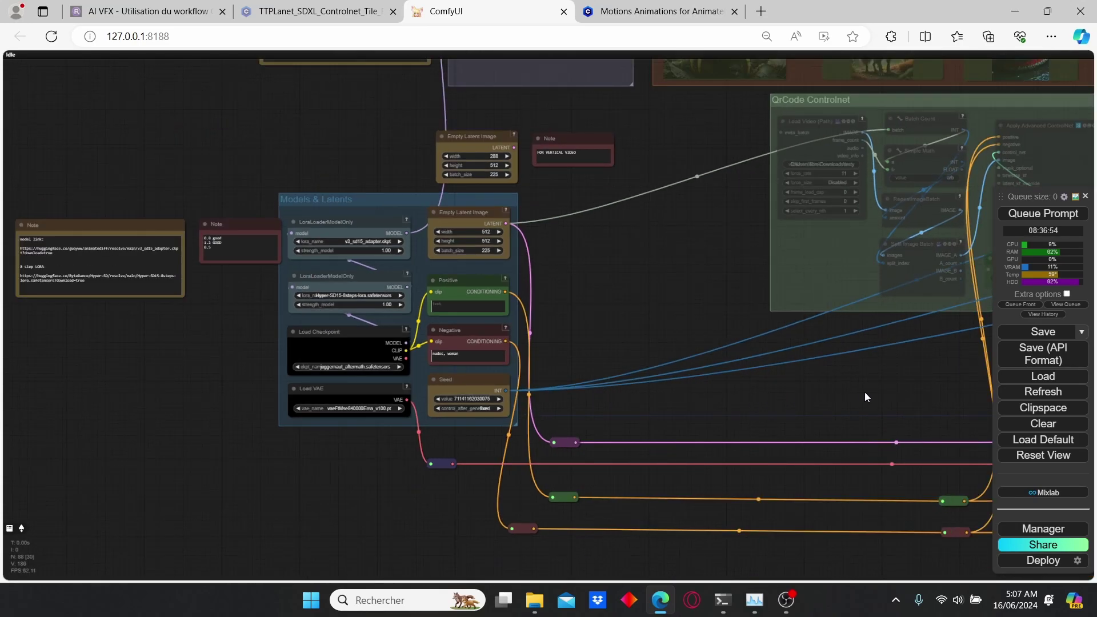
# Bypass the first KSampler and its VAE Decode node in the Samplers & Upscalers group.
pyautogui.moveTo(873, 393); pyautogui.dragTo(408, 389)
pyautogui.scroll(3, 291, 417)
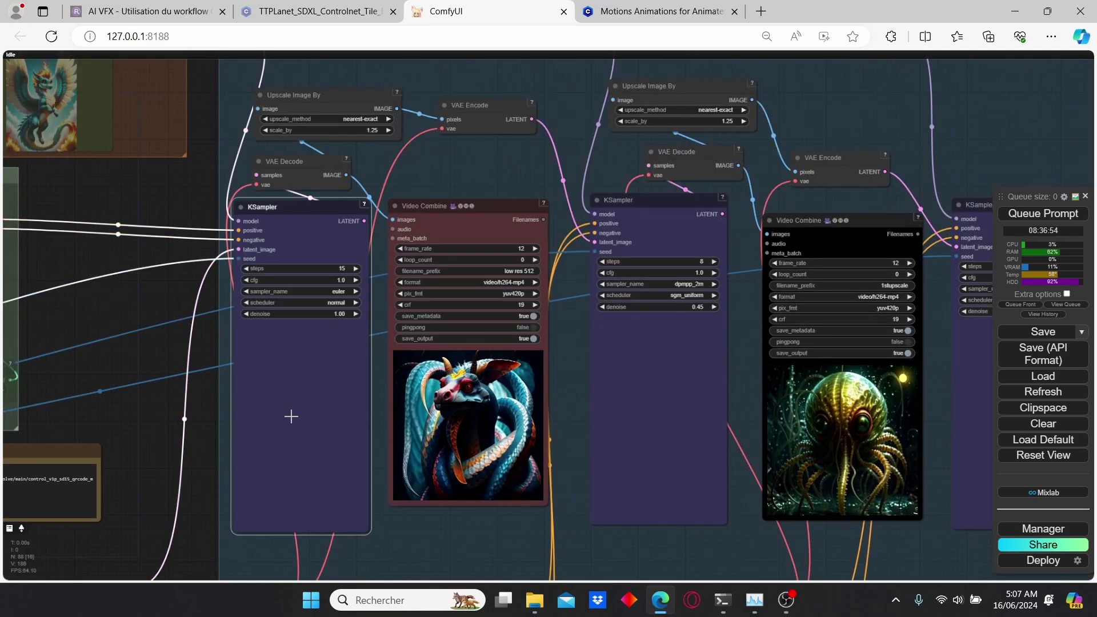
pyautogui.hotkey('ctrl', 'b')
pyautogui.click(326, 165)
pyautogui.moveTo(371, 175); pyautogui.dragTo(414, 187)
pyautogui.scroll(1, 440, 191)
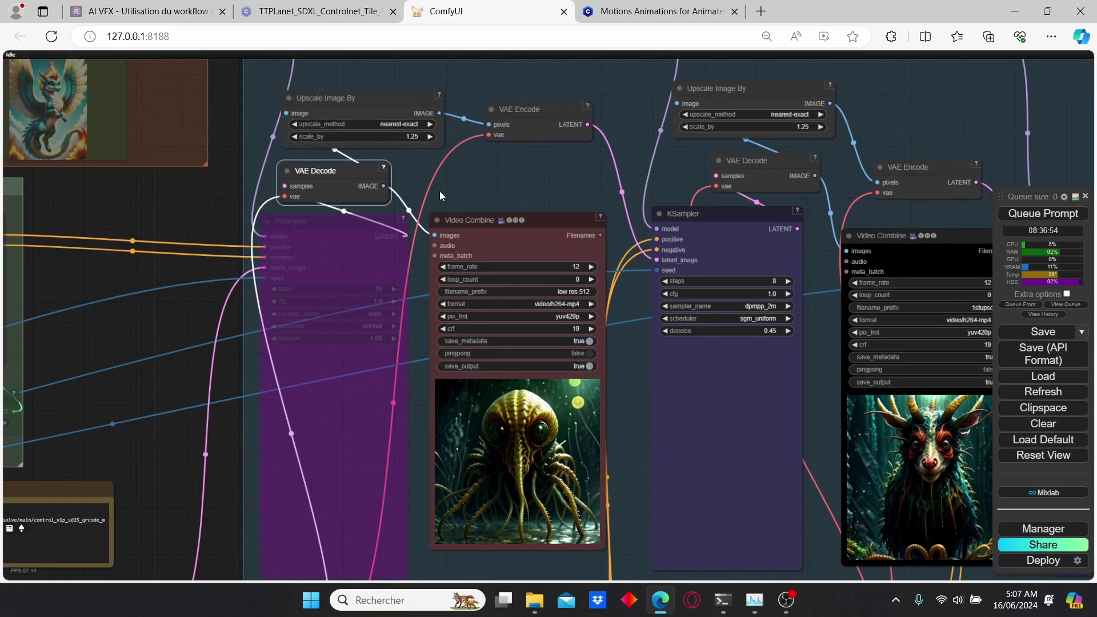
pyautogui.hotkey('ctrl', 'b')
# Add a Load Video (Upload) node and connect its IMAGE output to the image input of the first Upscale Image By node.
pyautogui.doubleClick(444, 193)
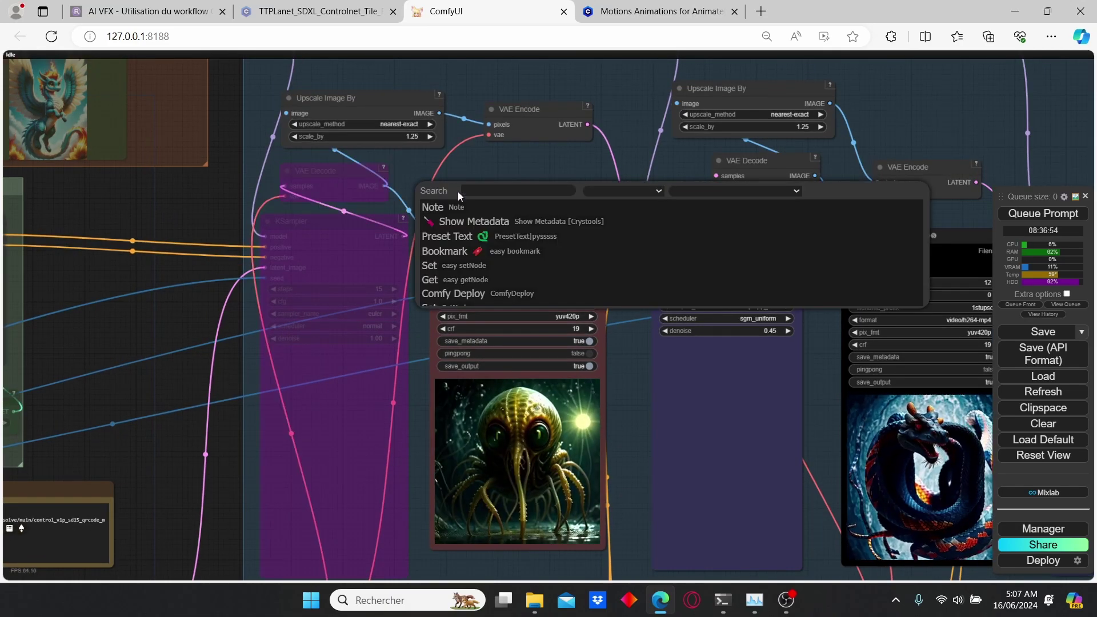
pyautogui.write('load vi')
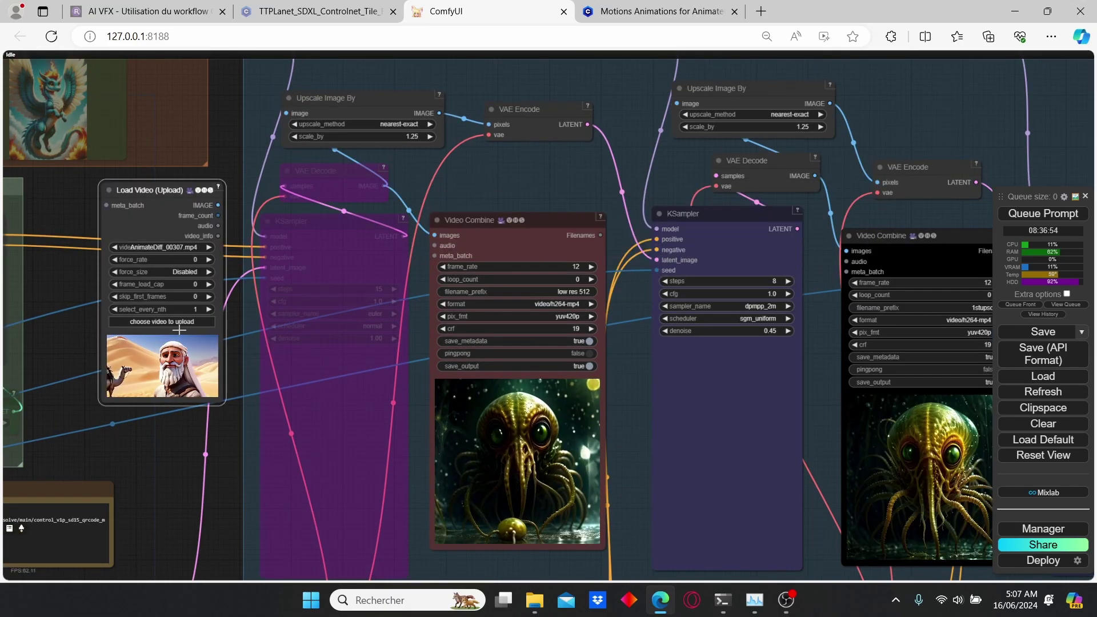
pyautogui.scroll(2, 247, 232)
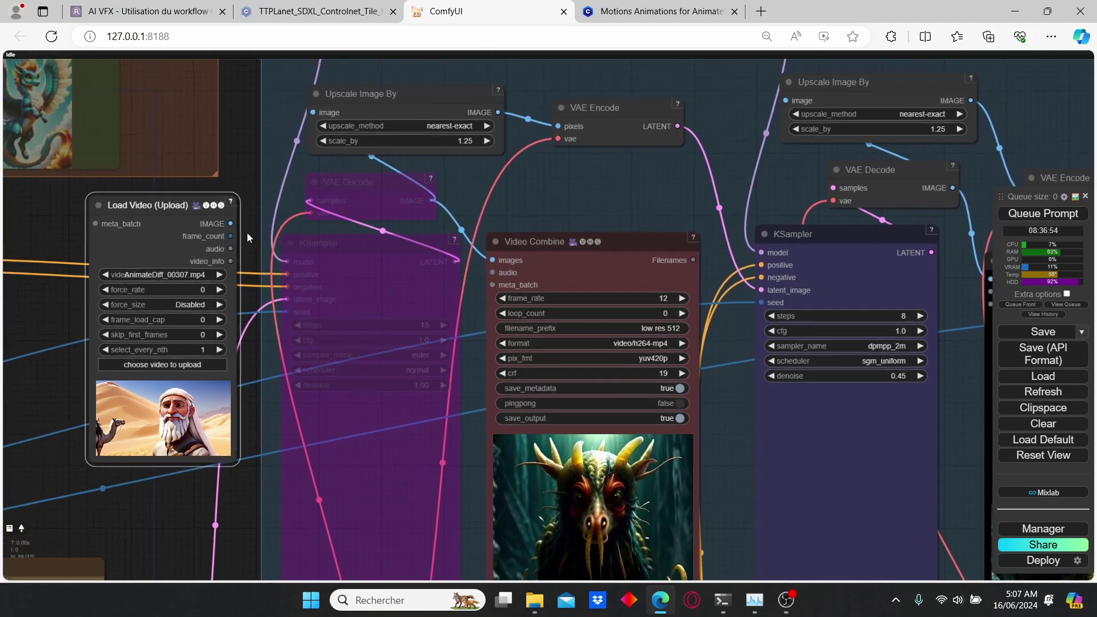
pyautogui.moveTo(229, 252); pyautogui.dragTo(308, 142)
pyautogui.scroll(-3, 411, 381)
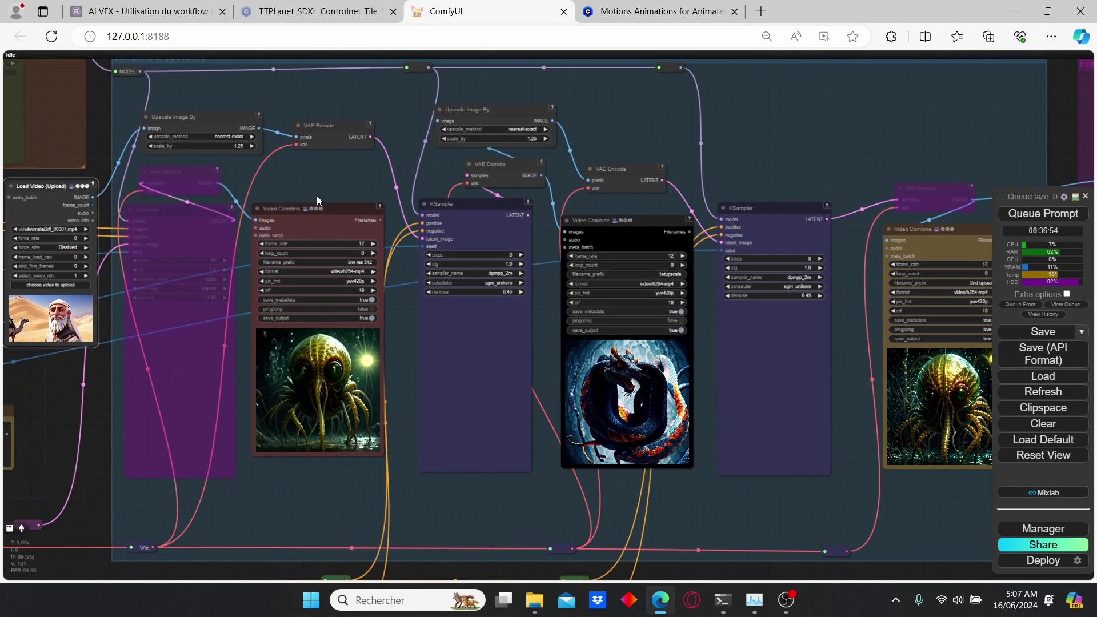
pyautogui.moveTo(321, 199); pyautogui.dragTo(381, 257)
pyautogui.scroll(1, 142, 345)
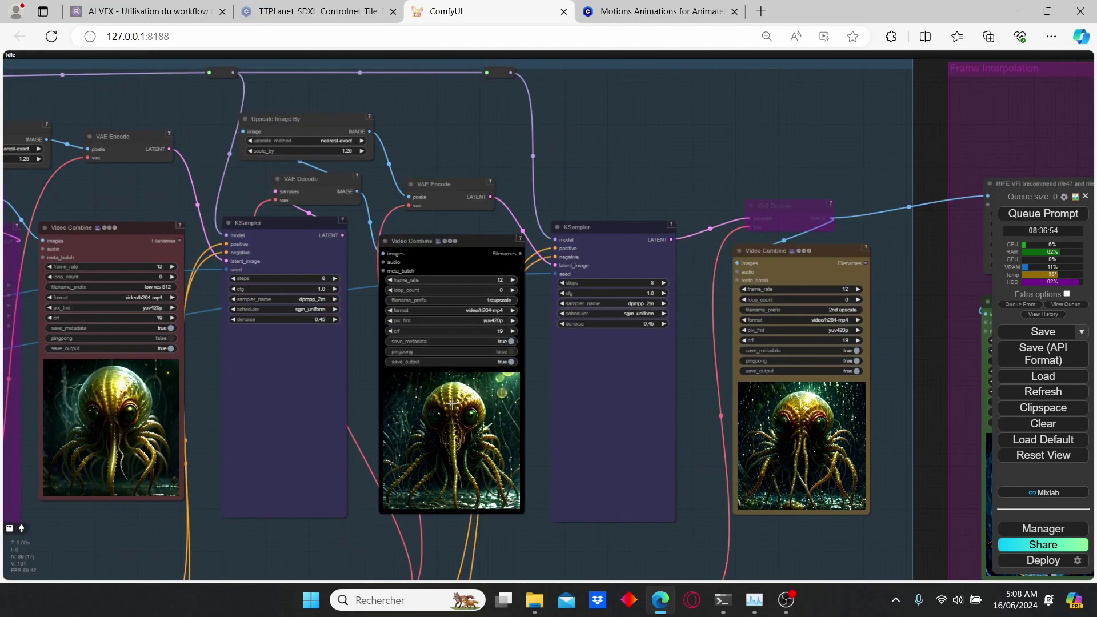
pyautogui.scroll(-2, 657, 423)
pyautogui.moveTo(25, 367); pyautogui.dragTo(158, 368)
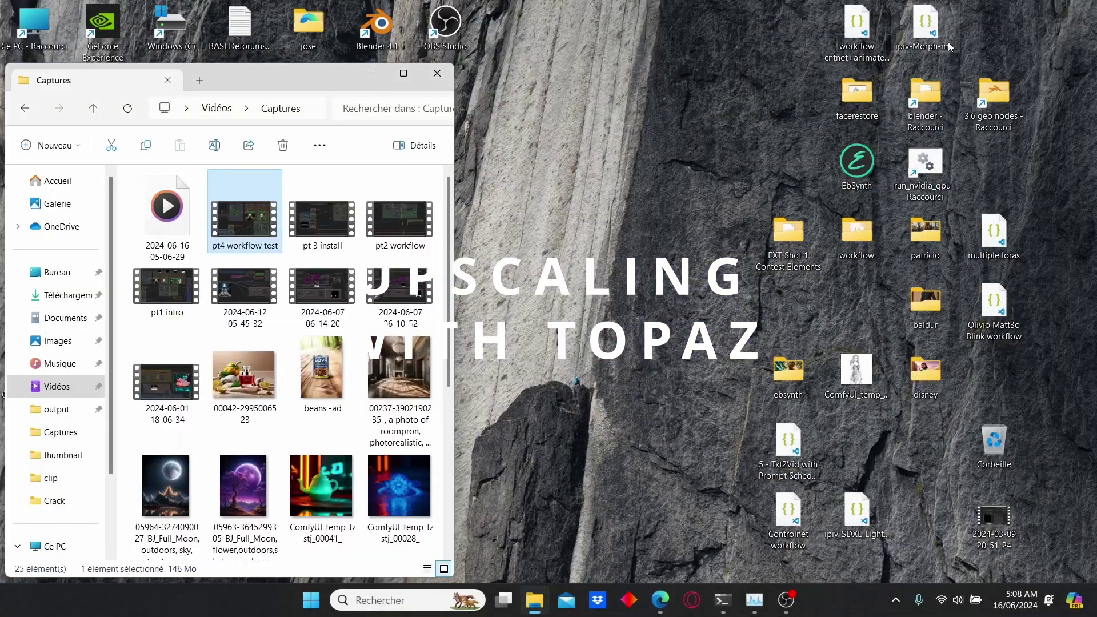
# Switch to Topaz Video AI and import the video final version_00004.mp4.
pyautogui.click(370, 74)
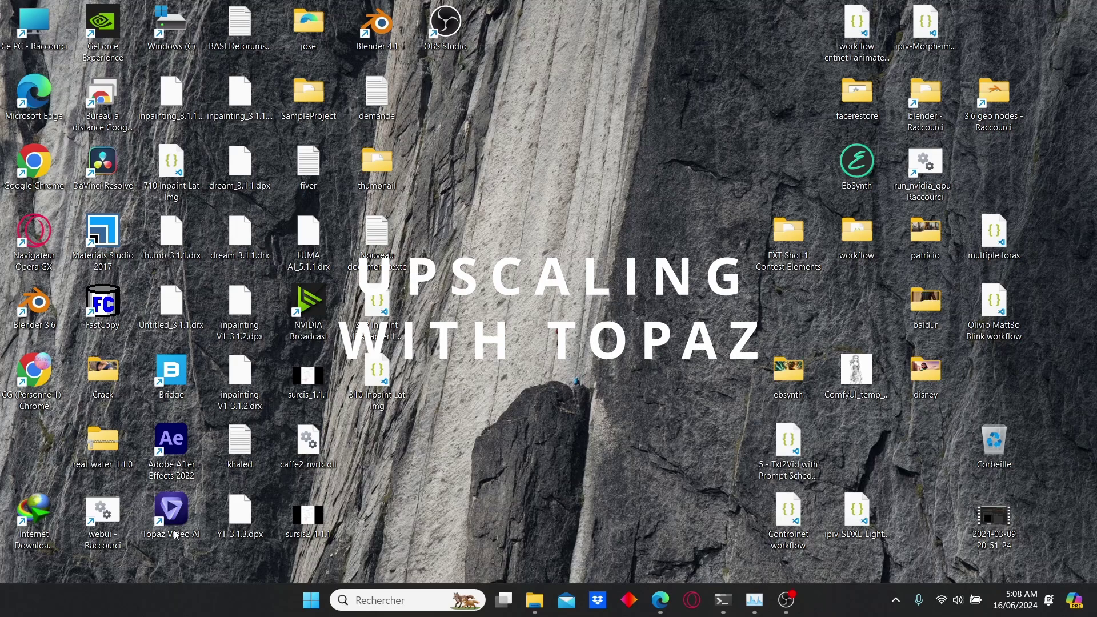
pyautogui.moveTo(535, 612)
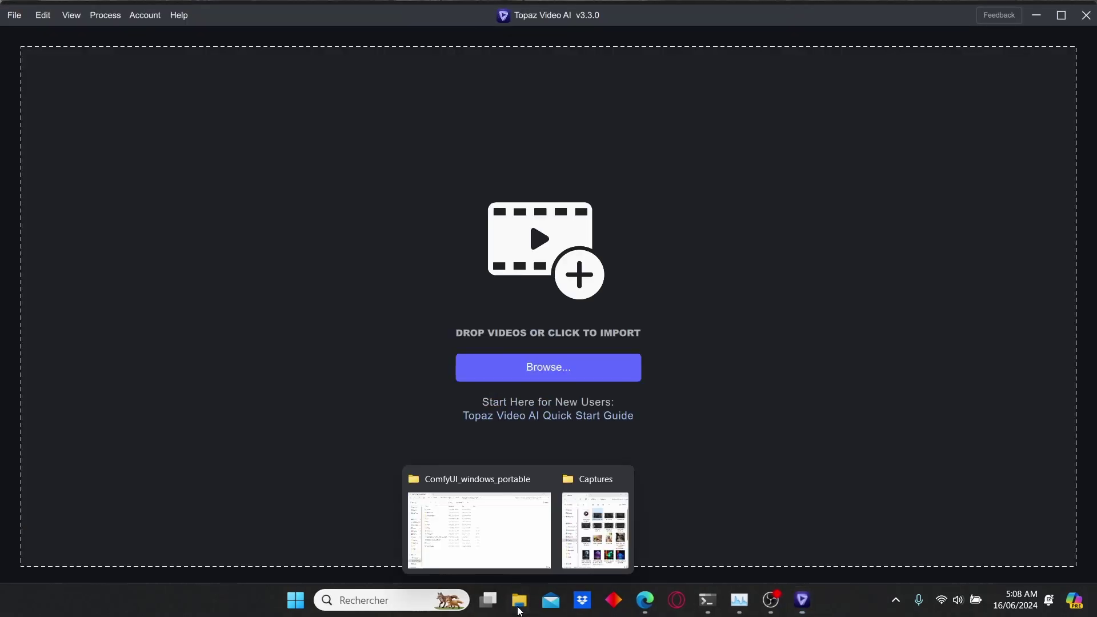
pyautogui.click(582, 559)
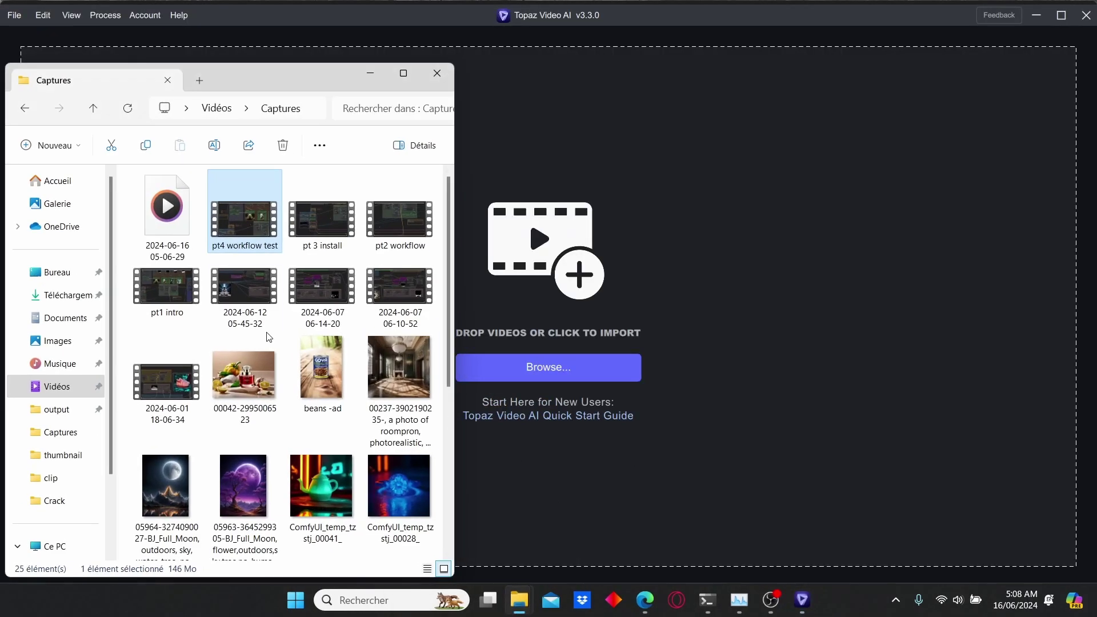
pyautogui.click(48, 303)
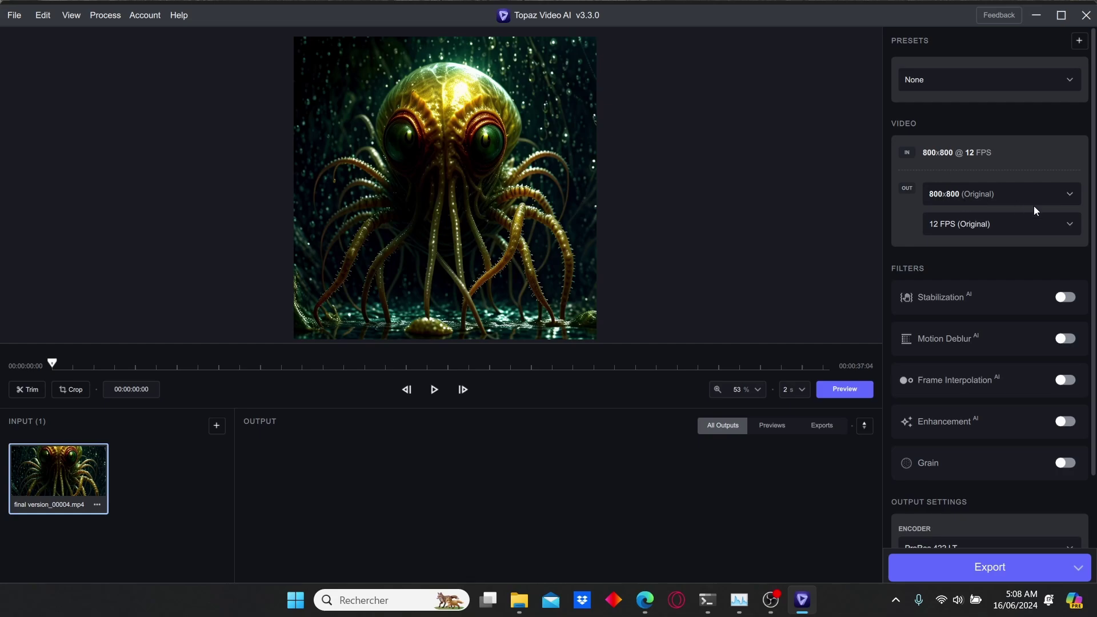
# Set the output resolution to 3200x3200 and the enhancement AI model to Artemis - Denoise / Sharpen.
pyautogui.click(968, 193)
pyautogui.click(964, 264)
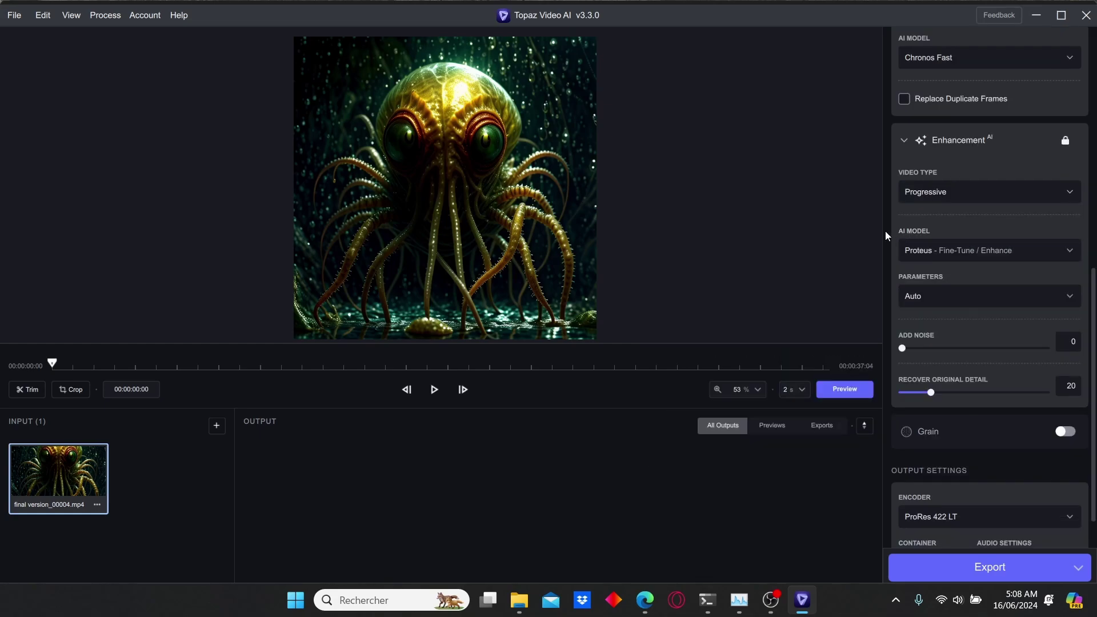
pyautogui.click(971, 250)
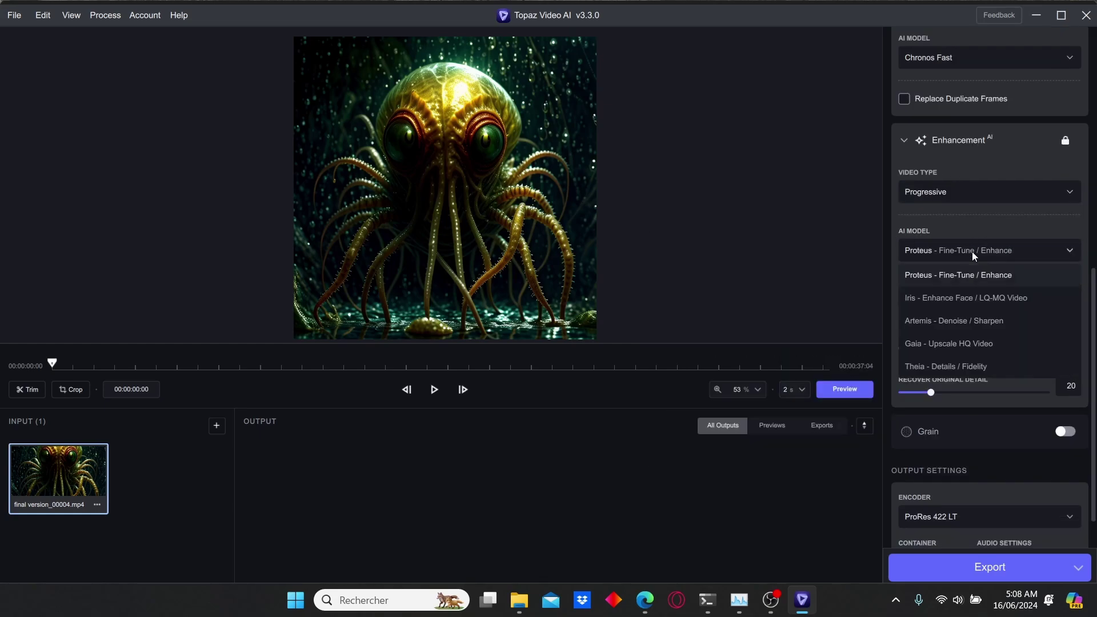
pyautogui.click(996, 321)
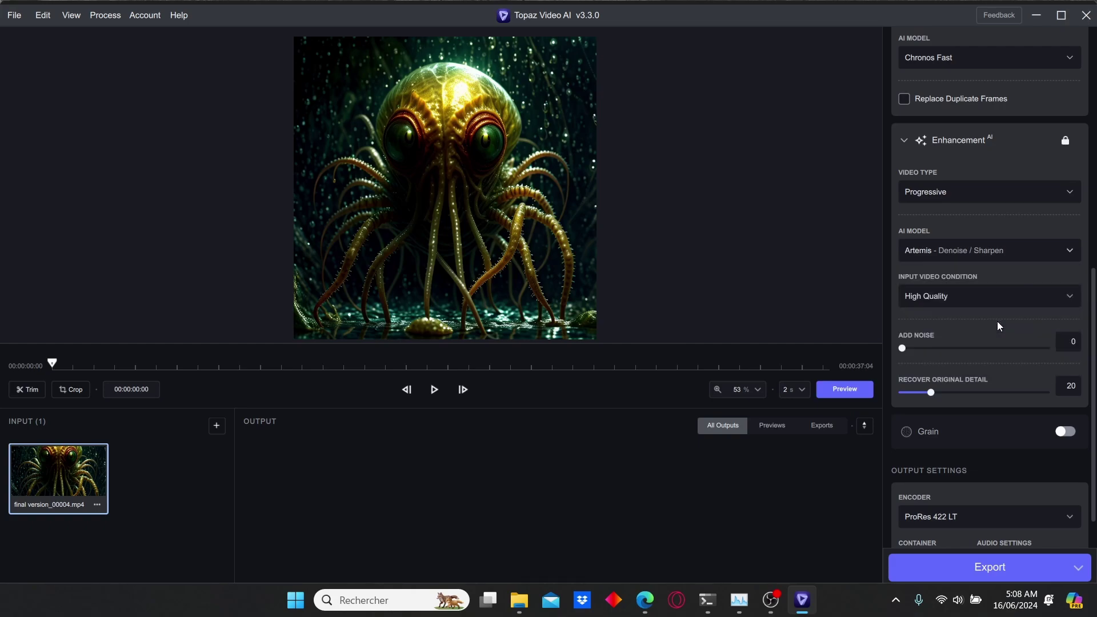
pyautogui.scroll(-1, 941, 494)
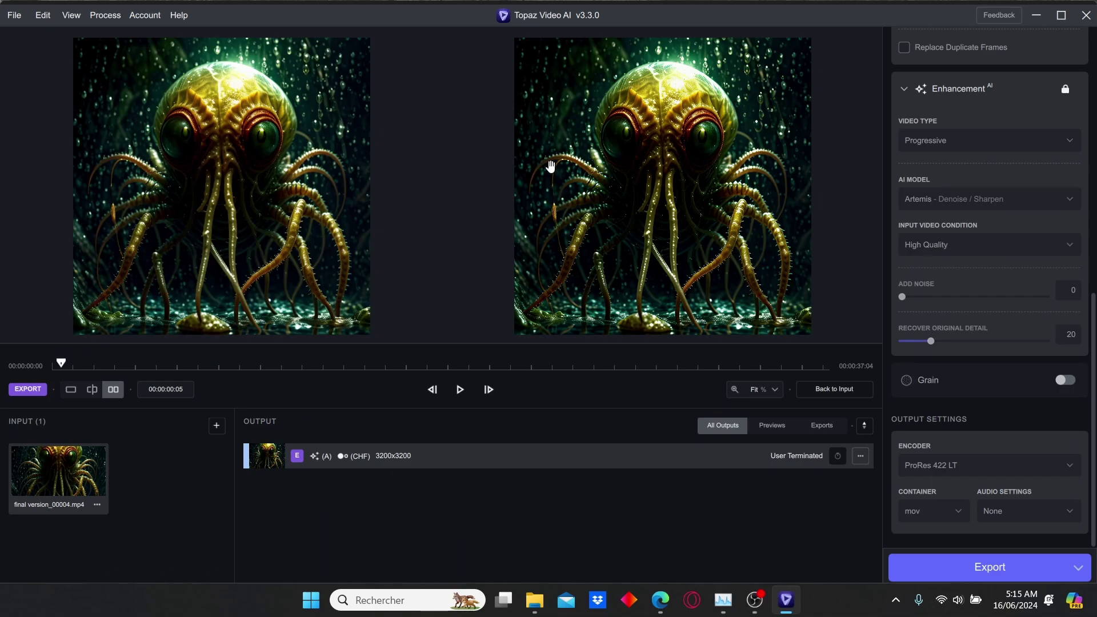
# Compare the original and upscaled video side by side, examining the octopus creature's eyes and skin up close.
pyautogui.scroll(3, 550, 166)
pyautogui.moveTo(633, 111); pyautogui.dragTo(619, 189)
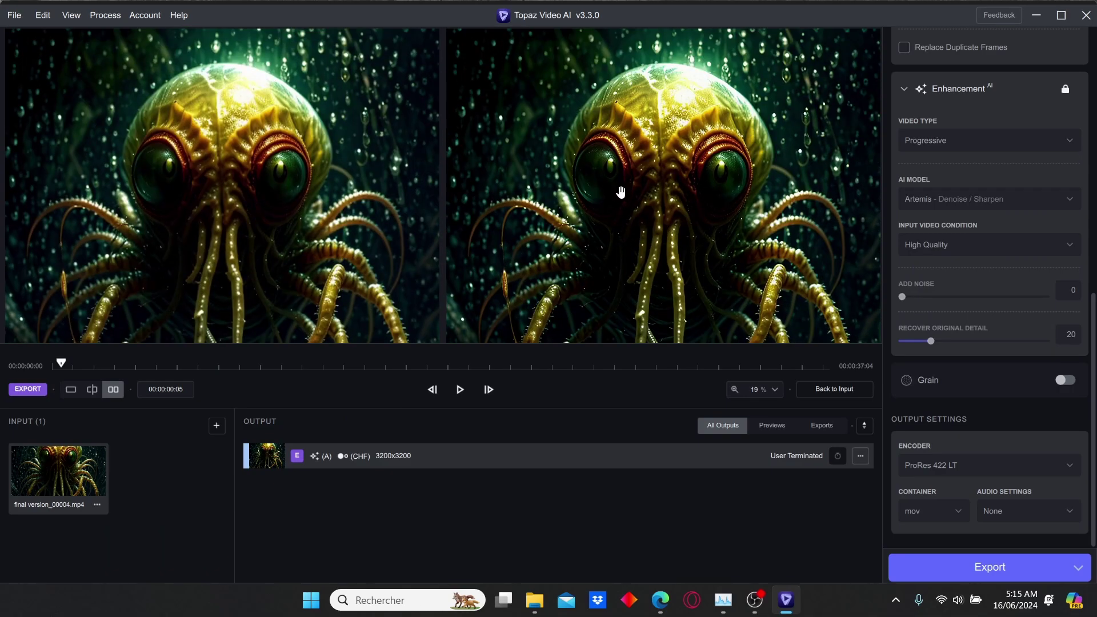
pyautogui.scroll(1, 619, 188)
pyautogui.moveTo(63, 366); pyautogui.dragTo(95, 367)
pyautogui.scroll(1, 836, 120)
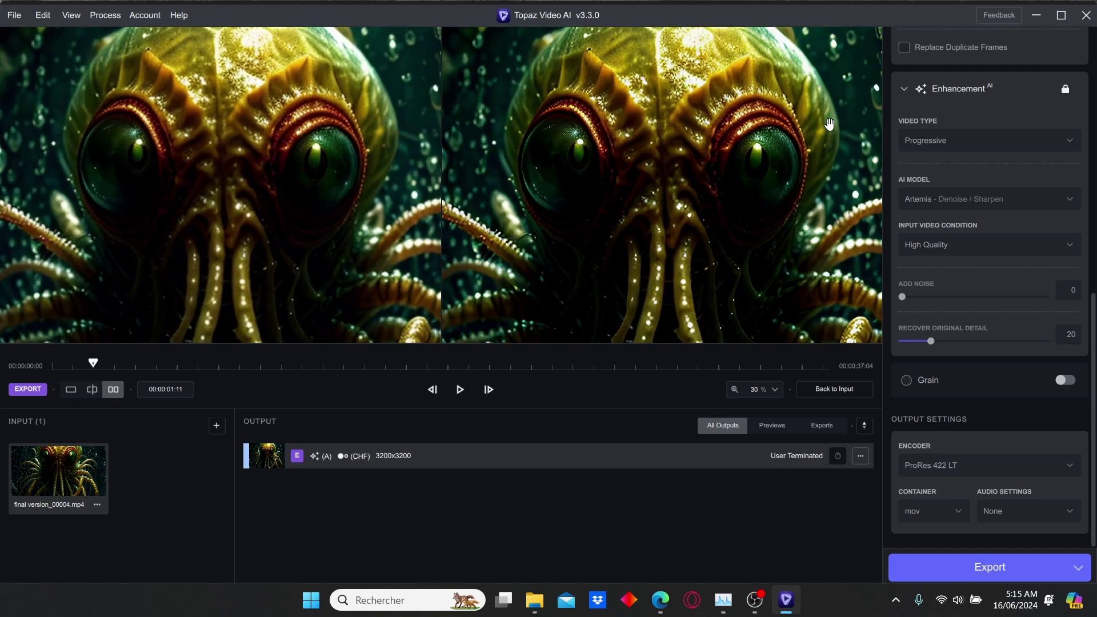
pyautogui.moveTo(756, 103); pyautogui.dragTo(732, 194)
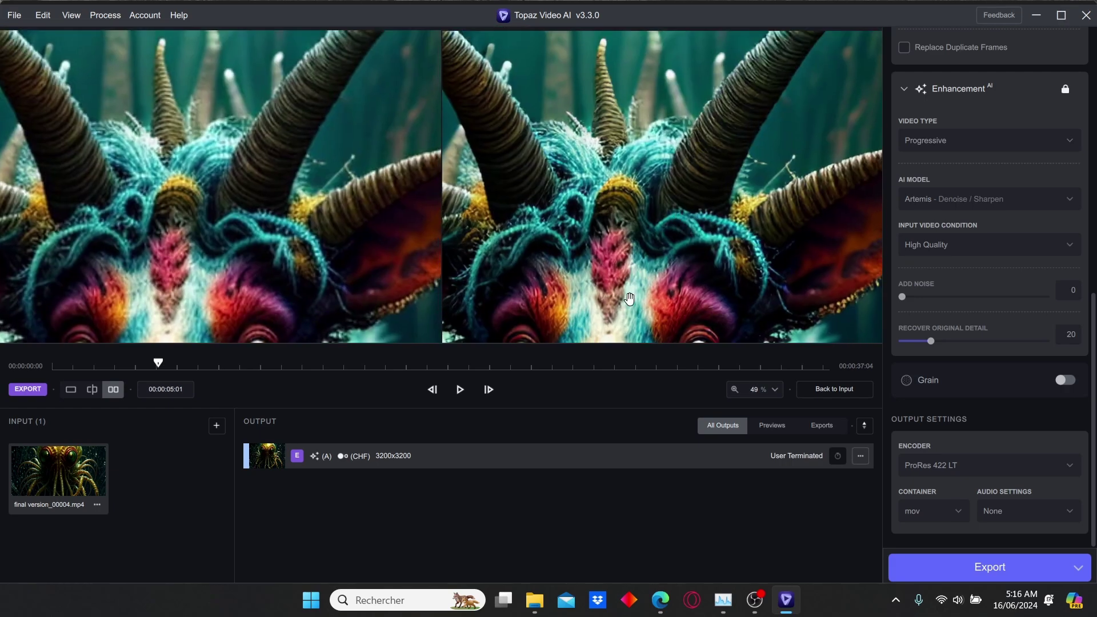
# Compare the face, fur and horns of the goat-like creature in the original and upscaled frames at 00:00:05:01.
pyautogui.scroll(-5, 699, 230)
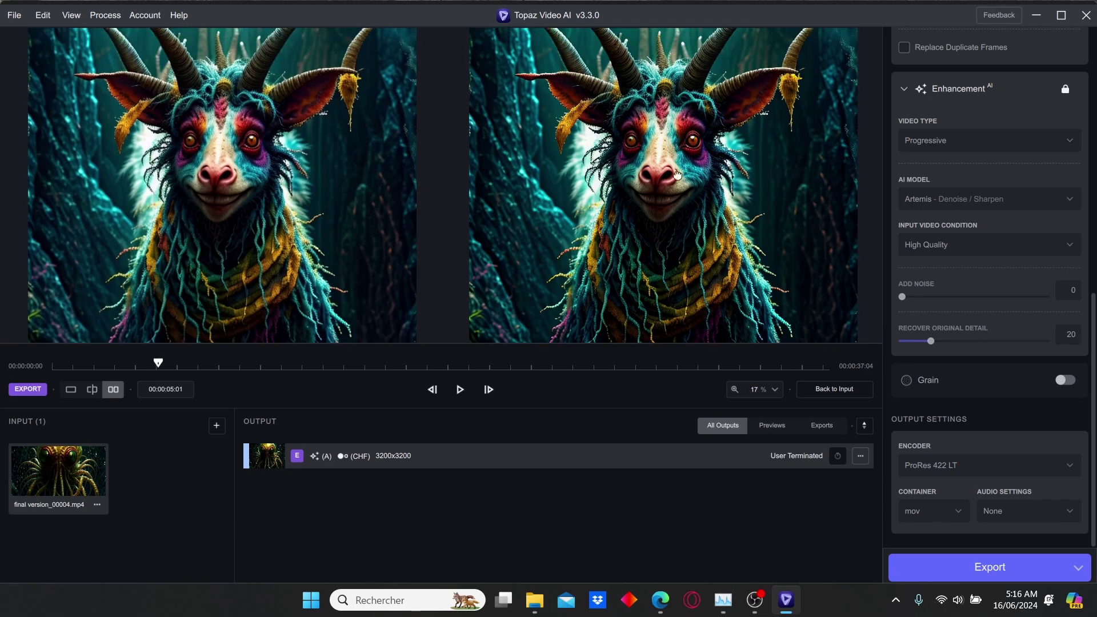
pyautogui.scroll(2, 658, 198)
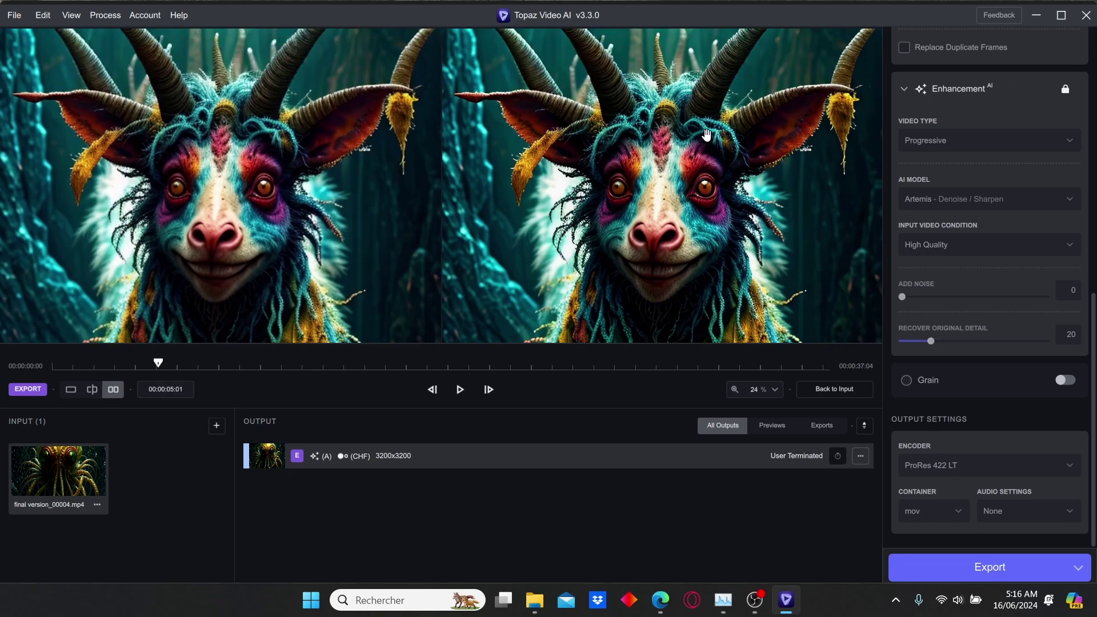
pyautogui.scroll(1, 706, 123)
pyautogui.moveTo(701, 172); pyautogui.dragTo(679, 194)
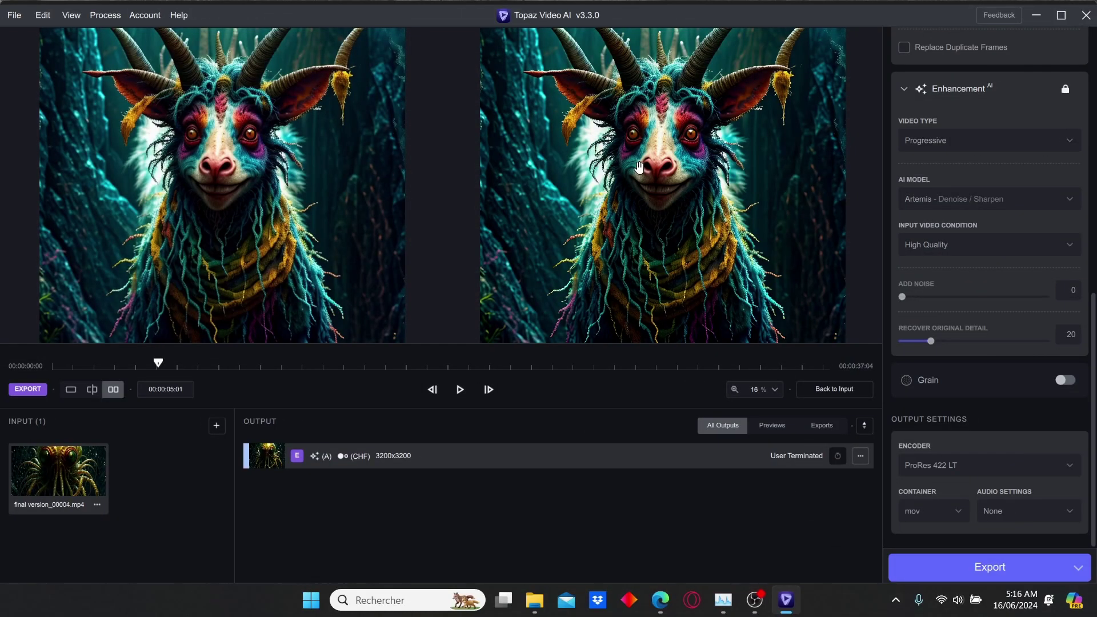
pyautogui.scroll(2, 639, 166)
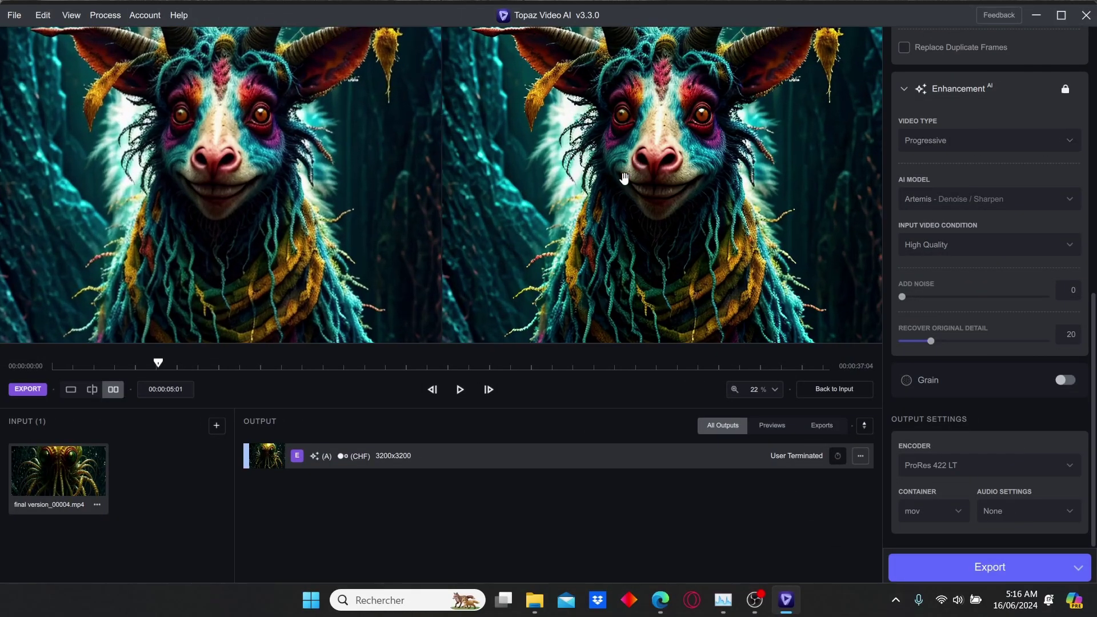